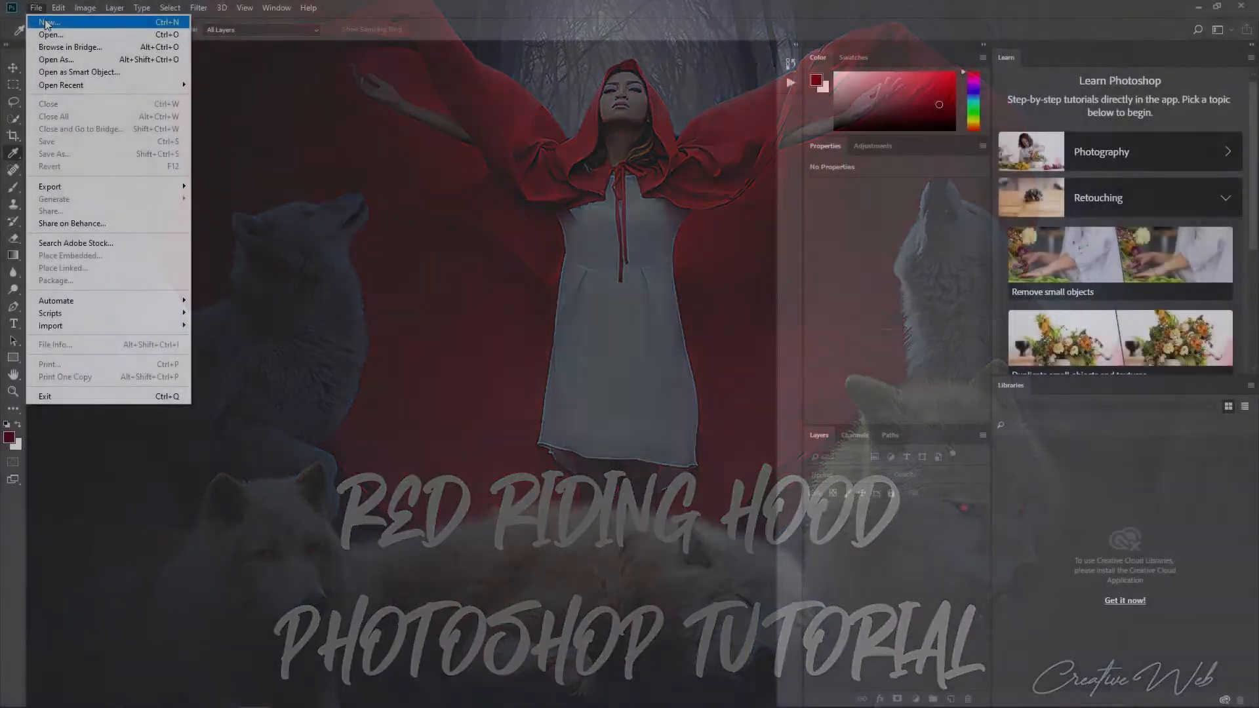
Create a new blank document, fit it to the screen and reset the foreground and background colours to default.
click(517, 259)
click(889, 552)
key(z)
click(367, 29)
key(d)
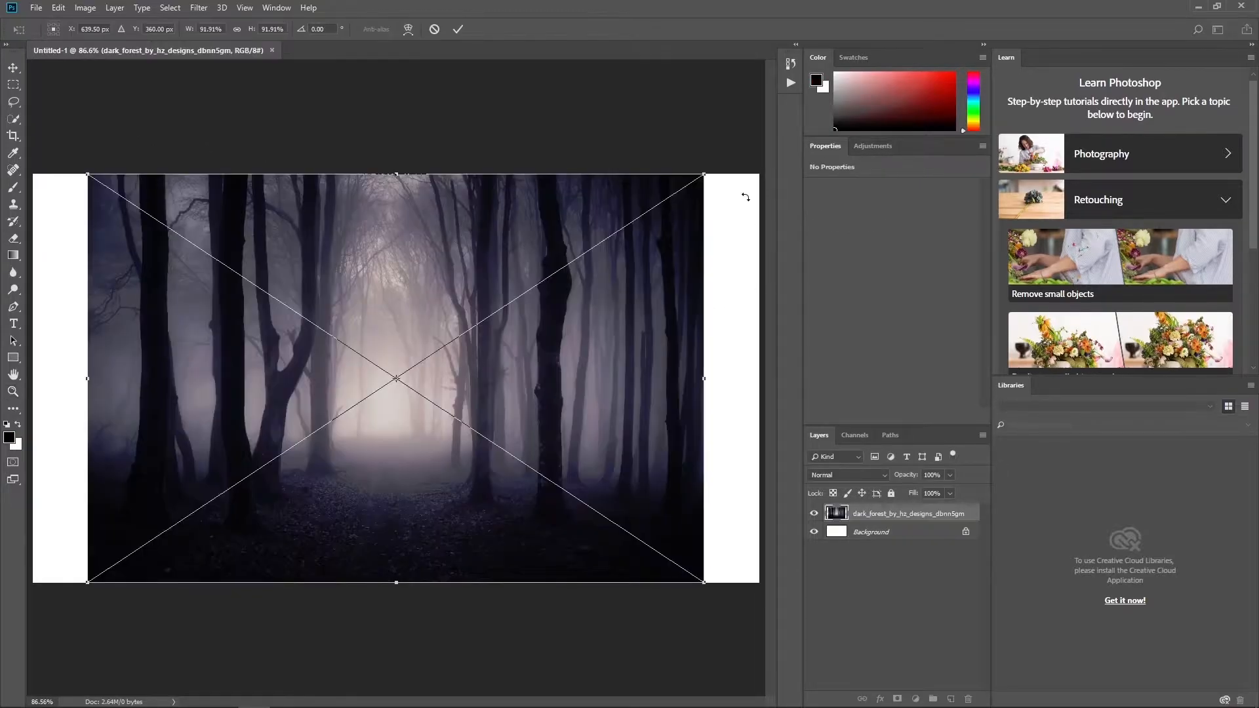
Scale the placed dark forest image to about 109% so it covers the canvas, and rename its layer forest.
drag(694, 310, 698, 272)
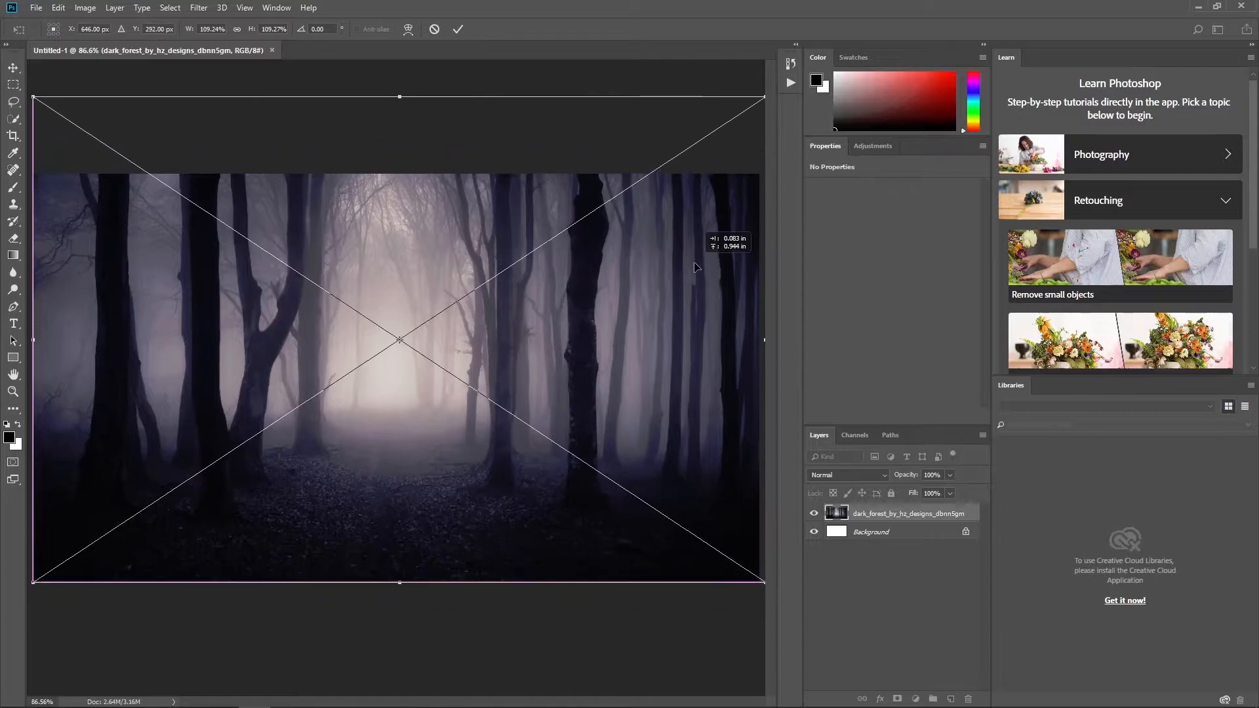
click(457, 28)
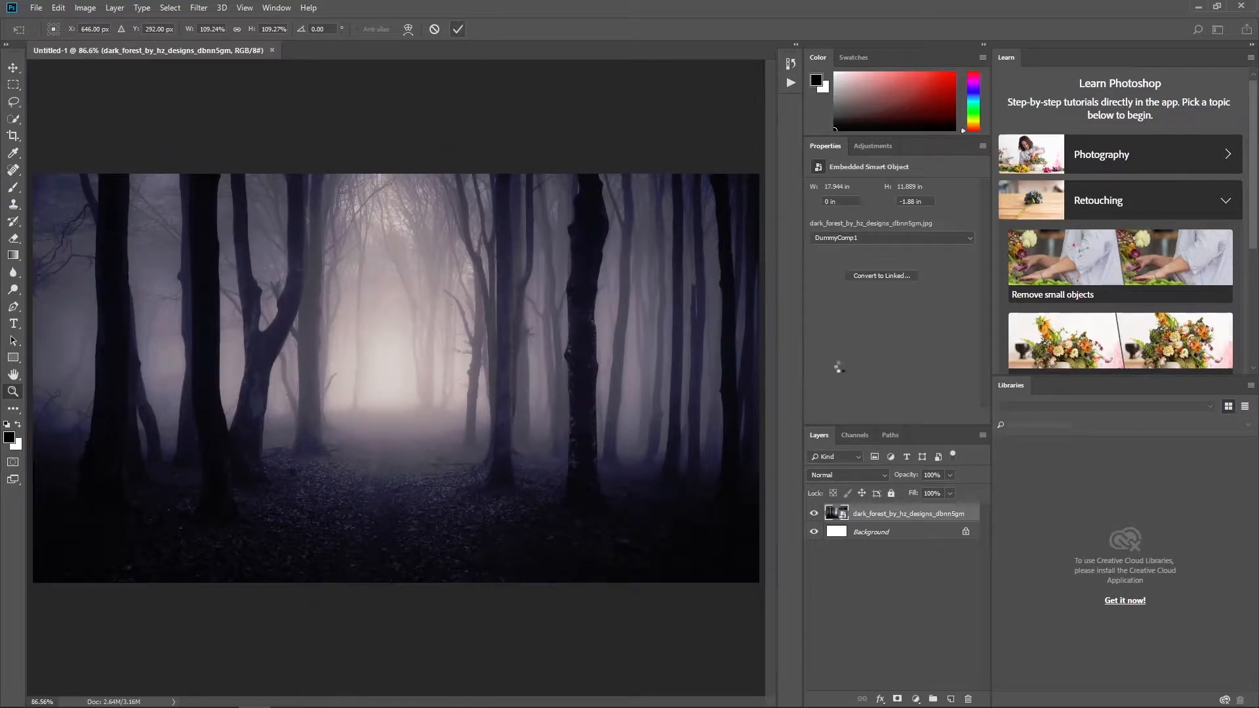
key(ctrl+t)
key(Return)
double_click(874, 515)
text(forest)
key(Return)
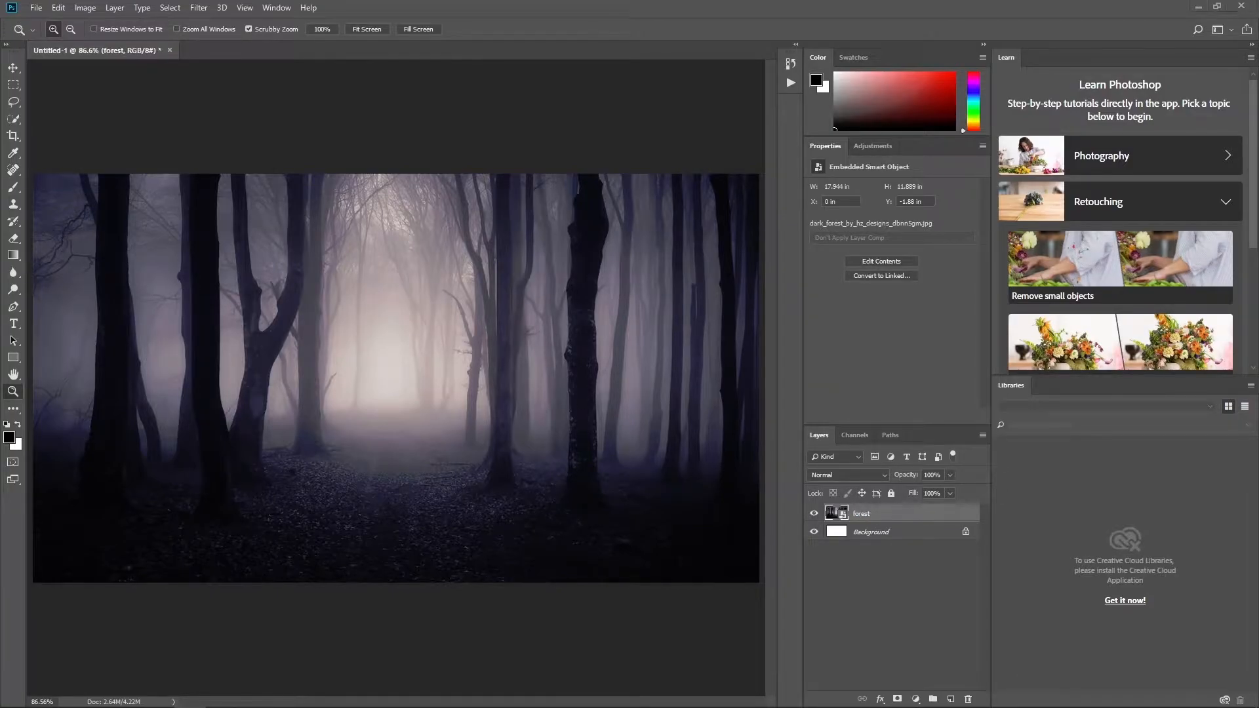
Place the photo of the woman in the red cape above the forest and rename its layer model.
drag(439, 242, 450, 240)
click(457, 29)
double_click(879, 513)
text(model)
key(Return)
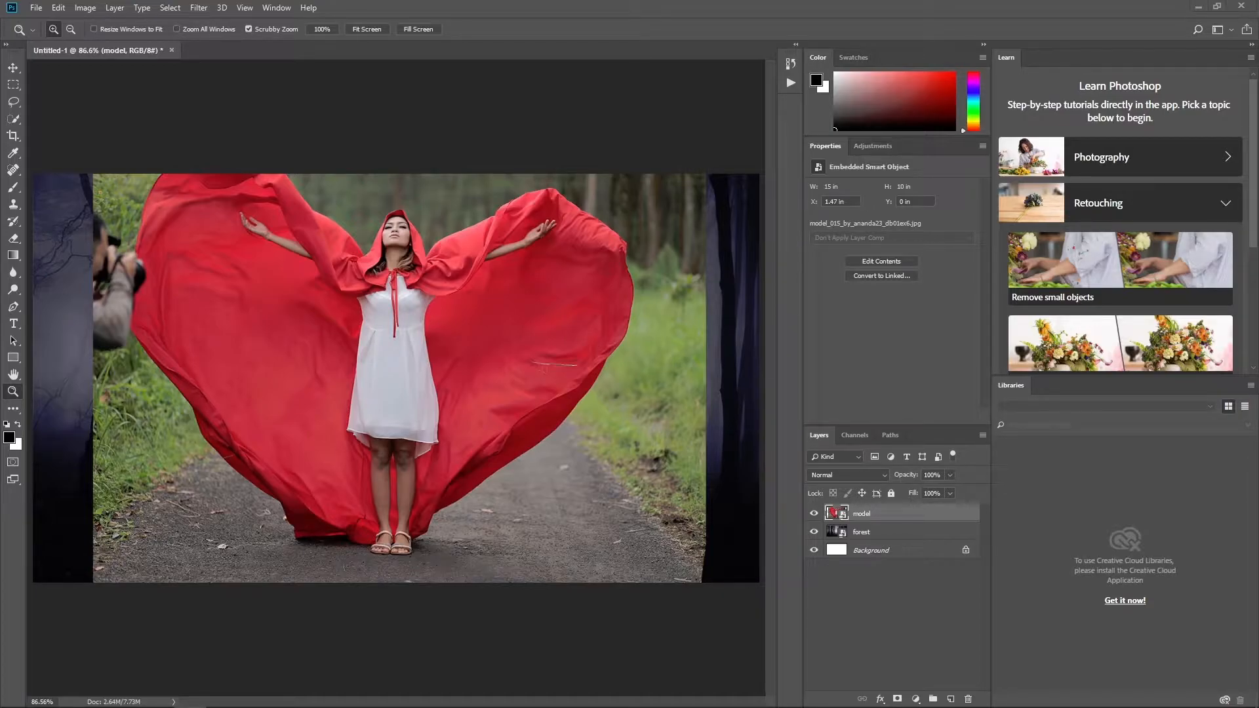
Place the five wolf photos as separate layers above the model layer, keeping their default size and position.
drag(0, 425, 360, 415)
key(Return)
key(Return)
key(Return)
key(Return)
key(Return)
key(z)
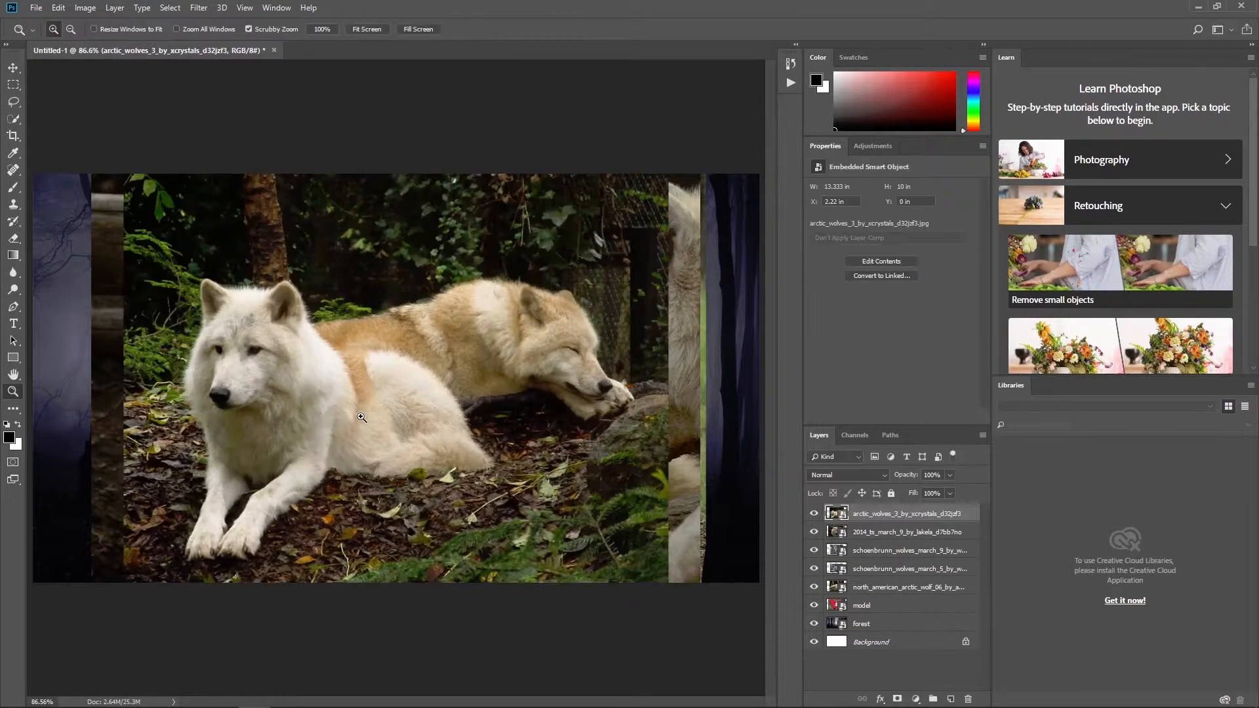
Group the five wolf layers, name the group wolves and hide it.
click(907, 587)
shift+click(907, 518)
key(ctrl+g)
double_click(860, 512)
text(wolves)
key(Return)
click(813, 512)
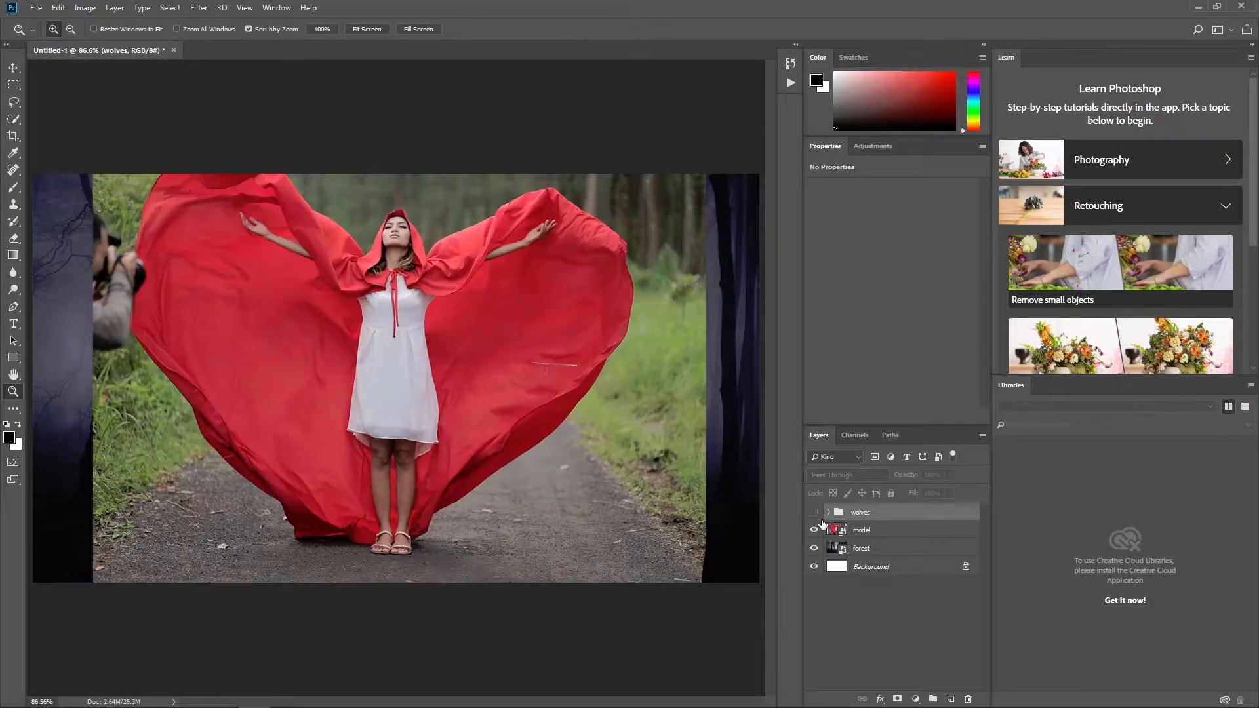
Select the woman and her cape on the model layer with Select Subject and add a layer mask from the selection.
click(878, 530)
click(199, 7)
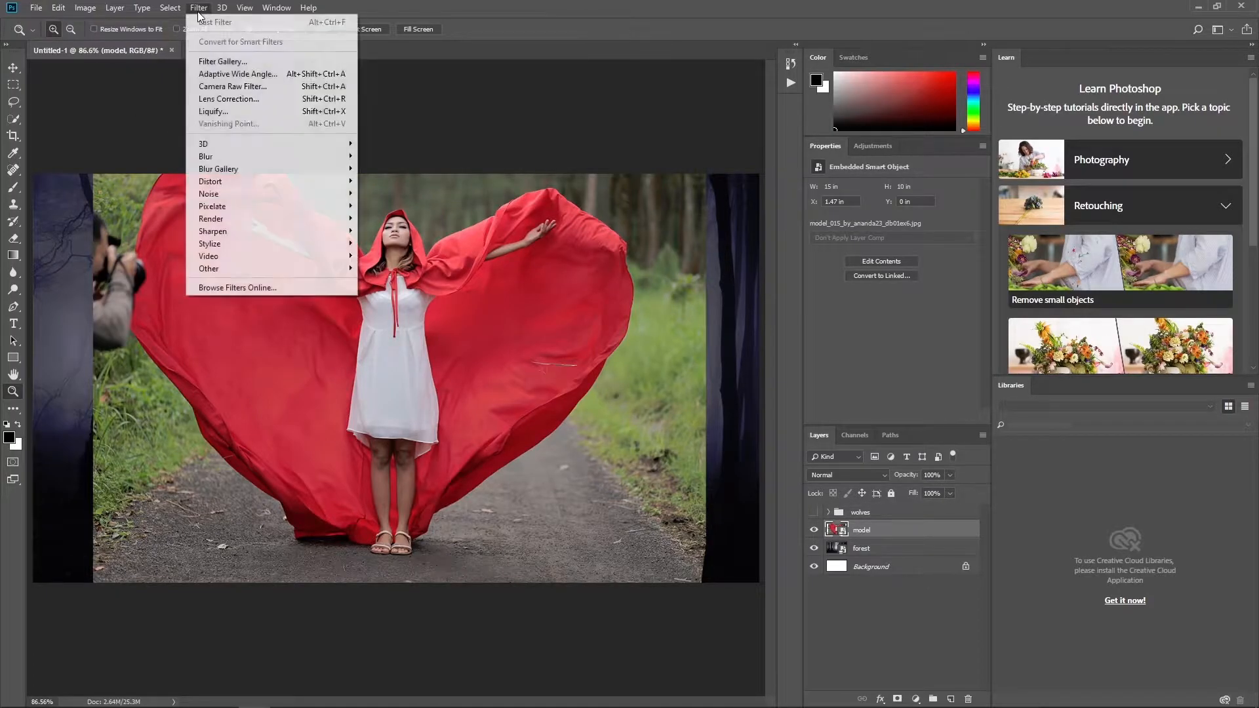
mouse_move(170, 8)
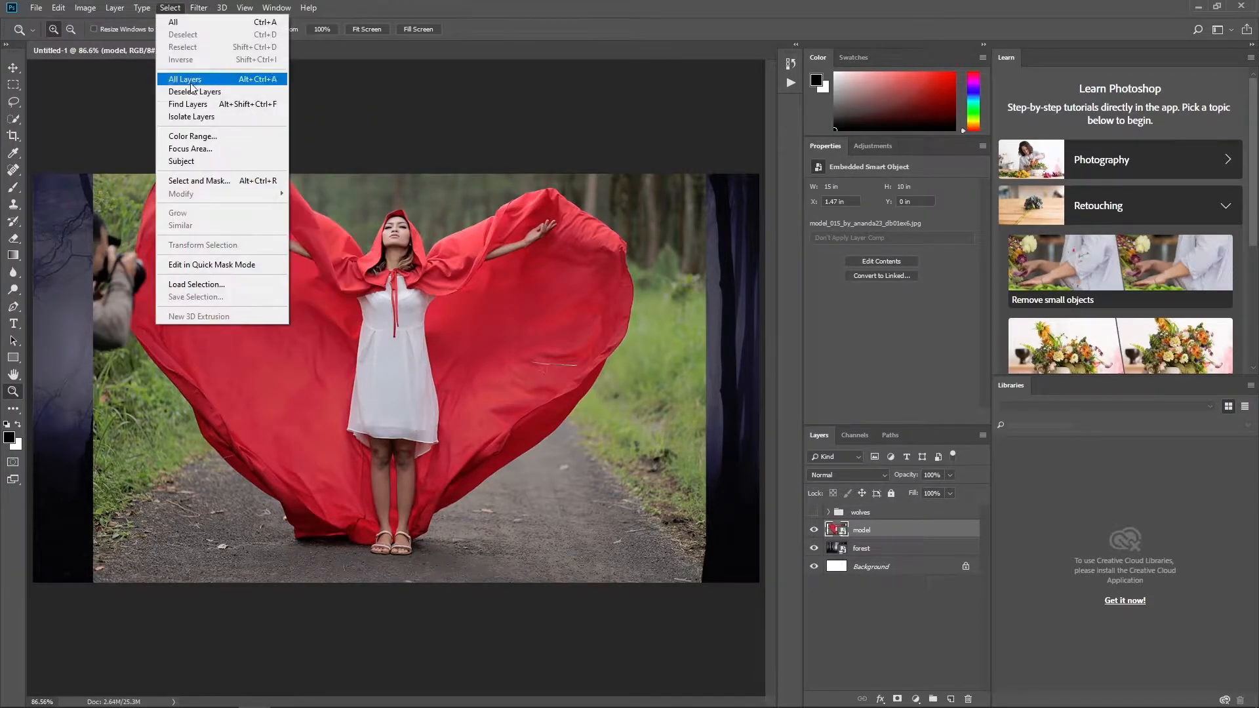
click(210, 160)
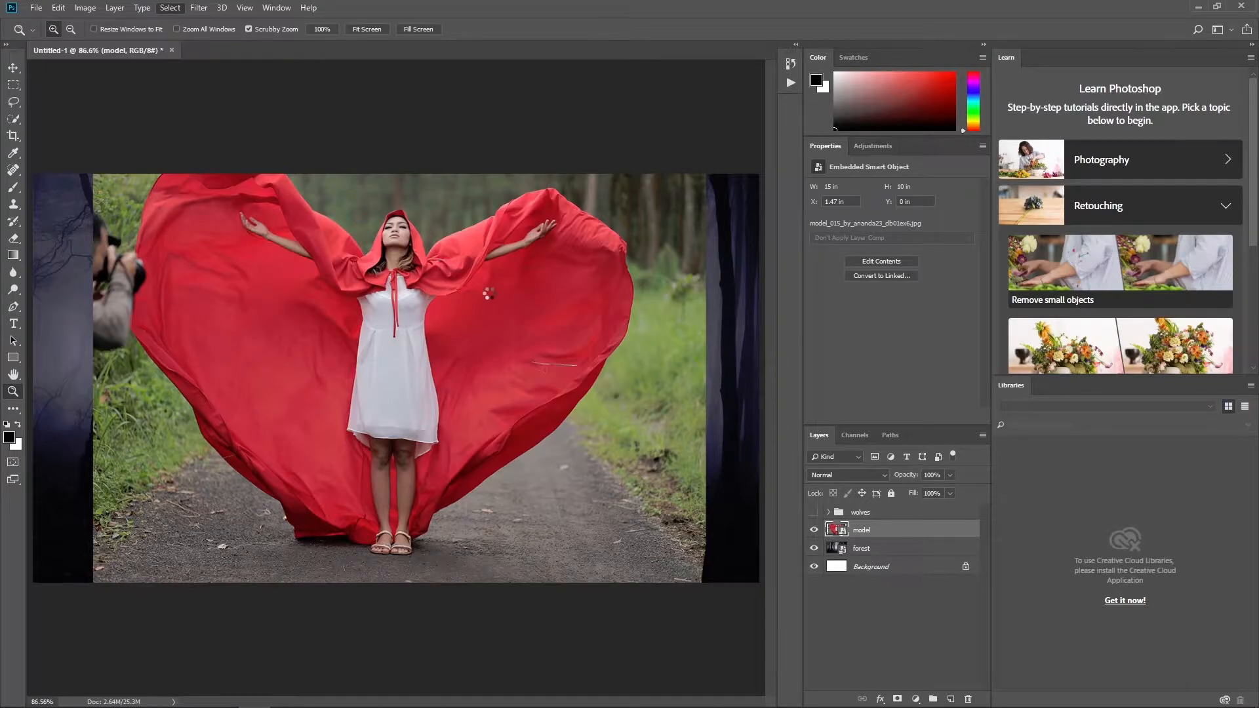
click(15, 120)
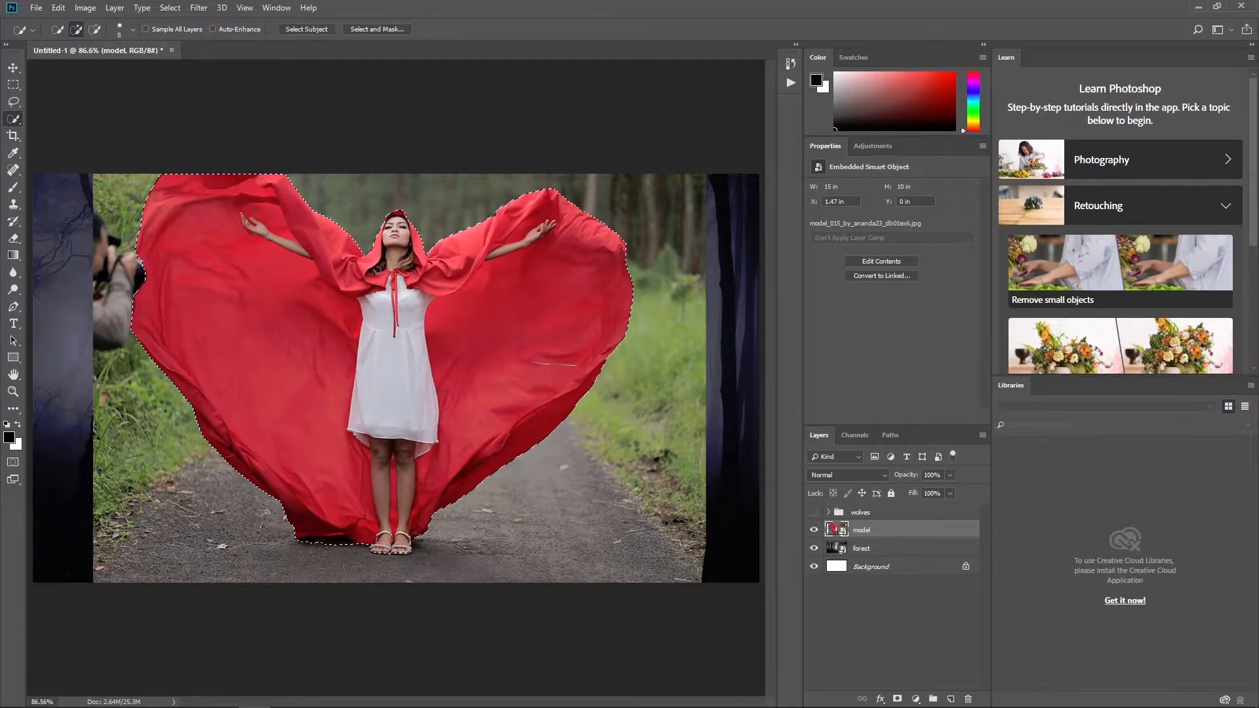
click(898, 699)
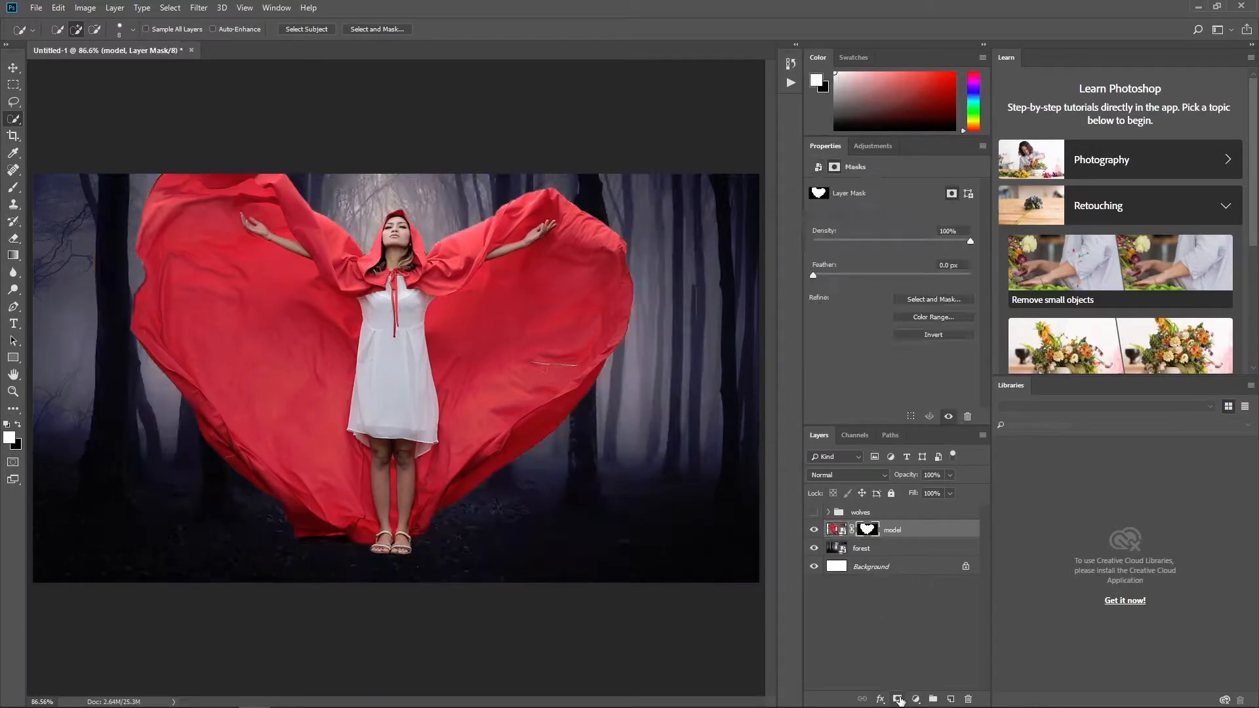
key(ctrl+z)
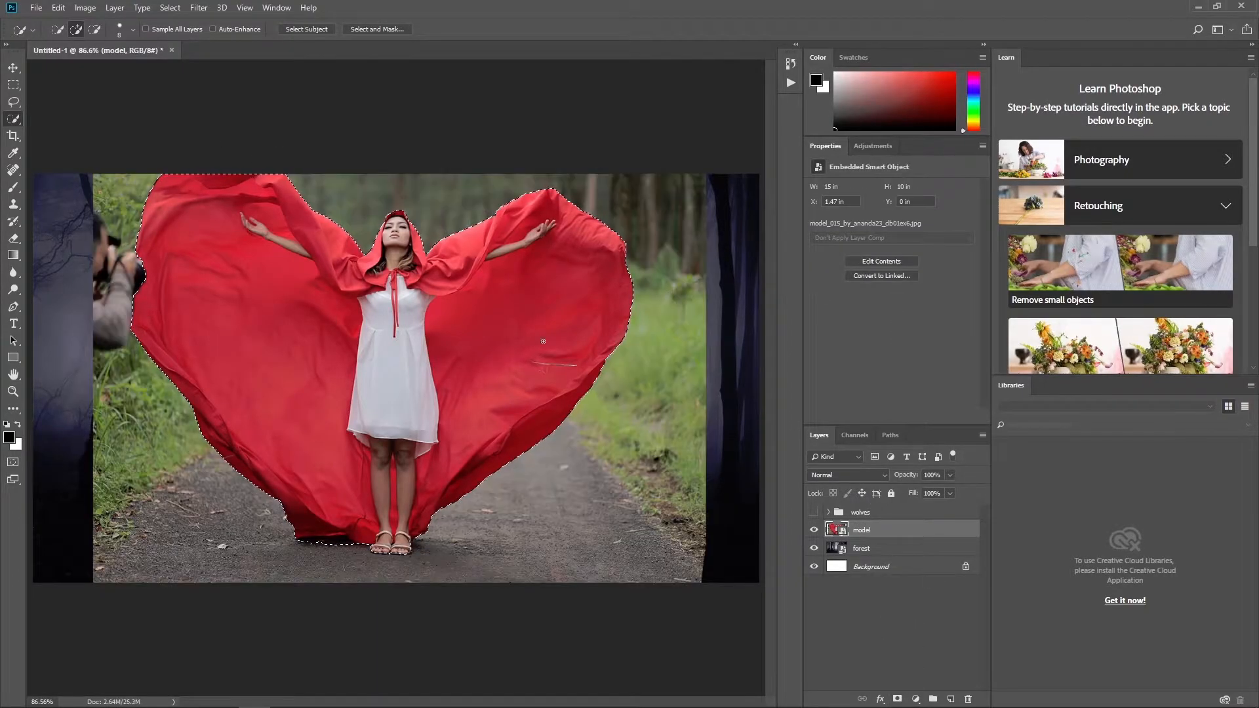
click(898, 698)
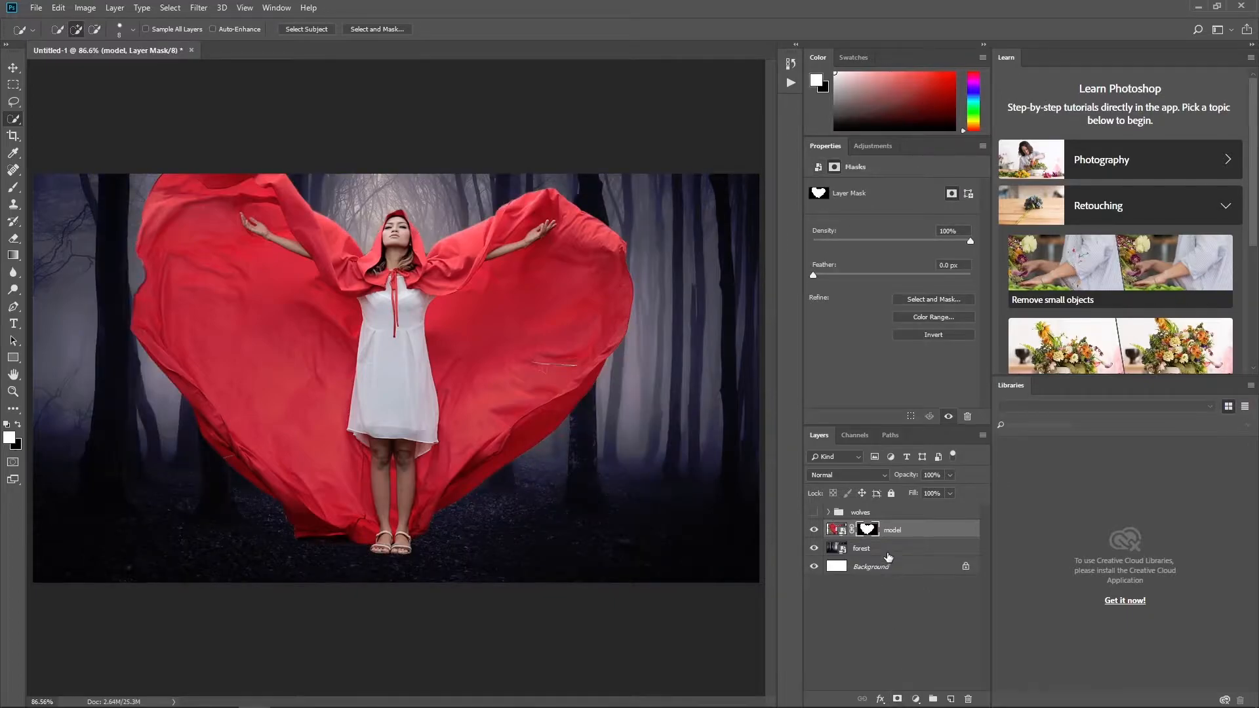
Refine the edges of the model's layer mask in Select and Mask using a small Refine Edge Brush.
click(931, 297)
key(bracketleft)
key(bracketleft)
key(bracketleft)
key(bracketleft)
key(bracketleft)
key(bracketleft)
key(bracketleft)
key(bracketleft)
key(bracketleft)
key(bracketleft)
key(bracketleft)
key(bracketleft)
key(bracketleft)
key(bracketleft)
key(bracketleft)
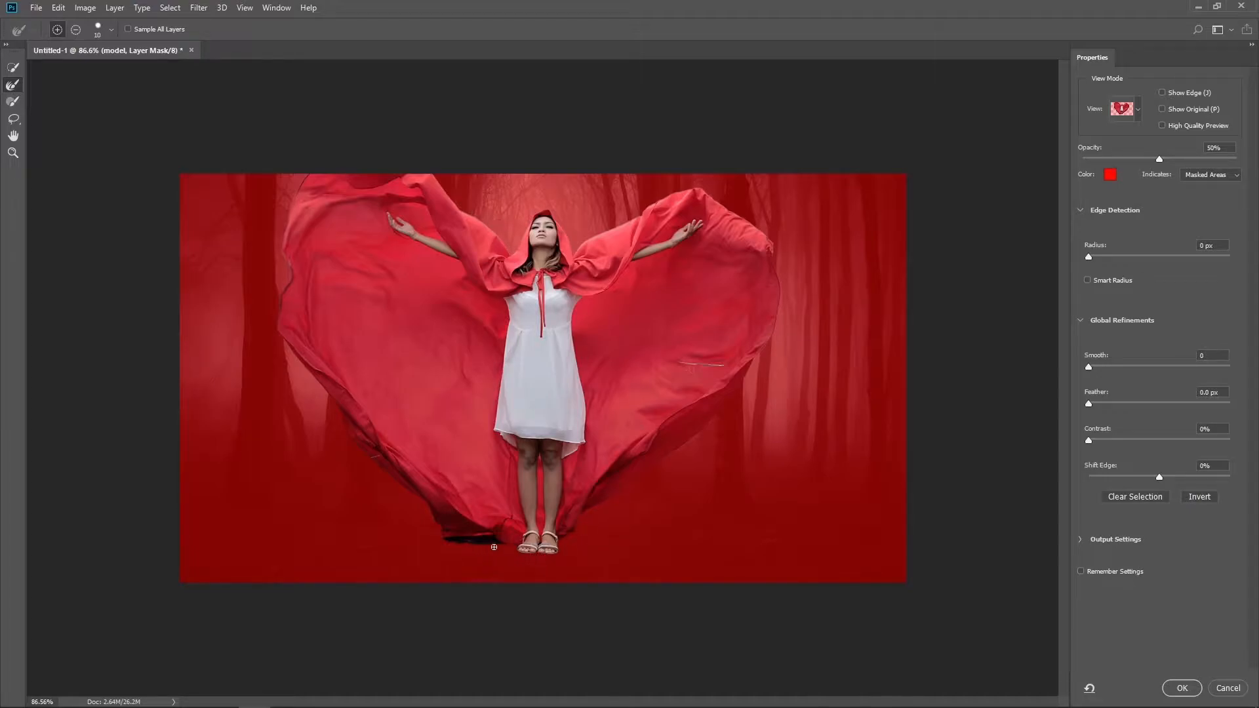
key(bracketright)
click(1181, 688)
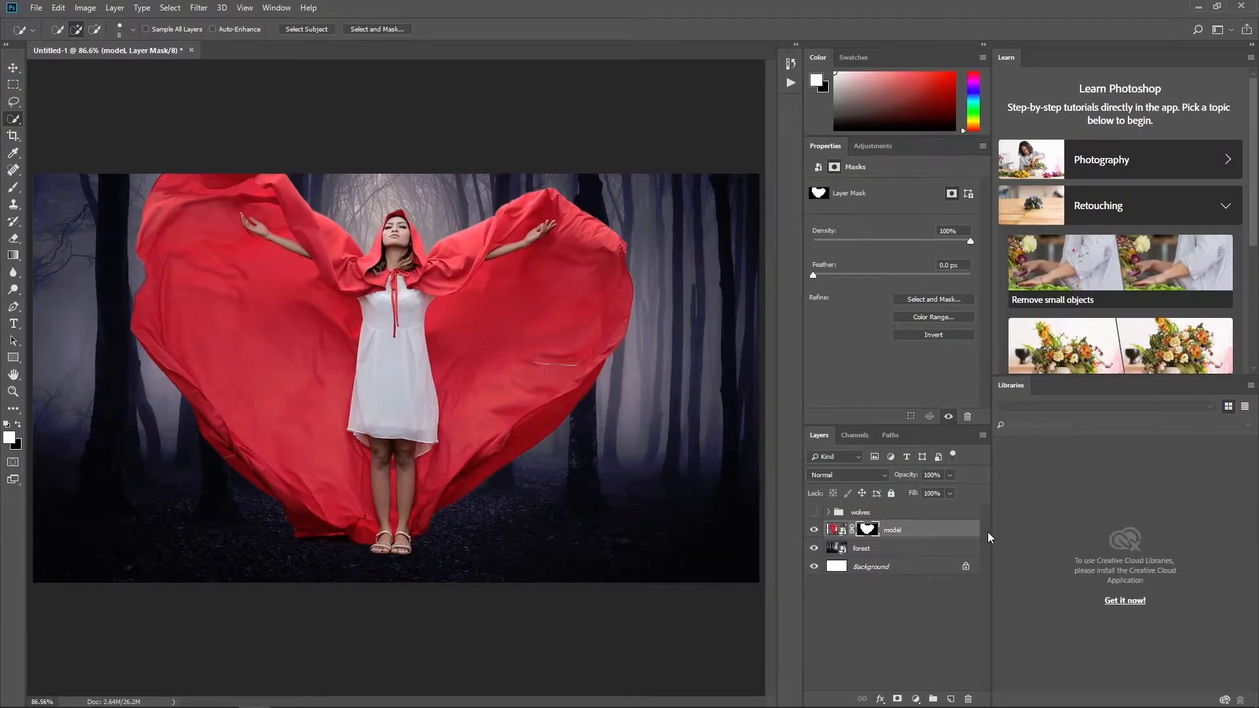
Show and expand the wolves group, then hide every wolf layer except the sleeping north_american_arctic_wolf.
click(834, 530)
click(816, 513)
click(826, 513)
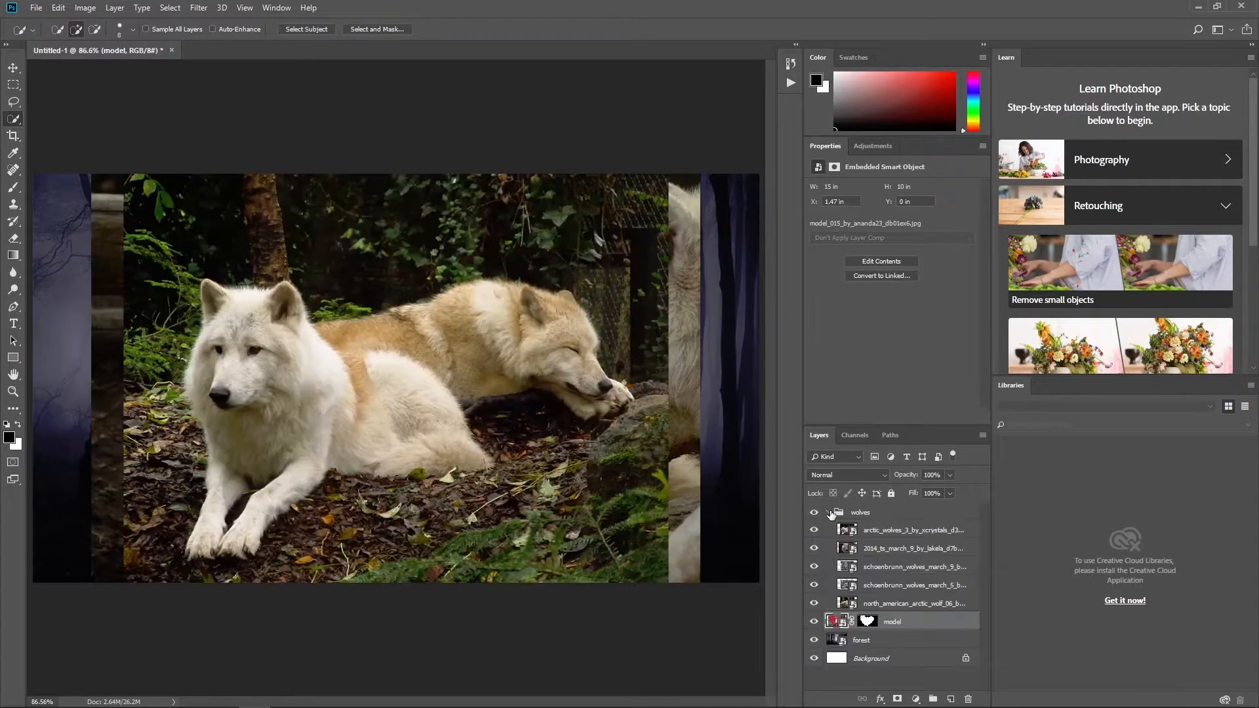
click(813, 584)
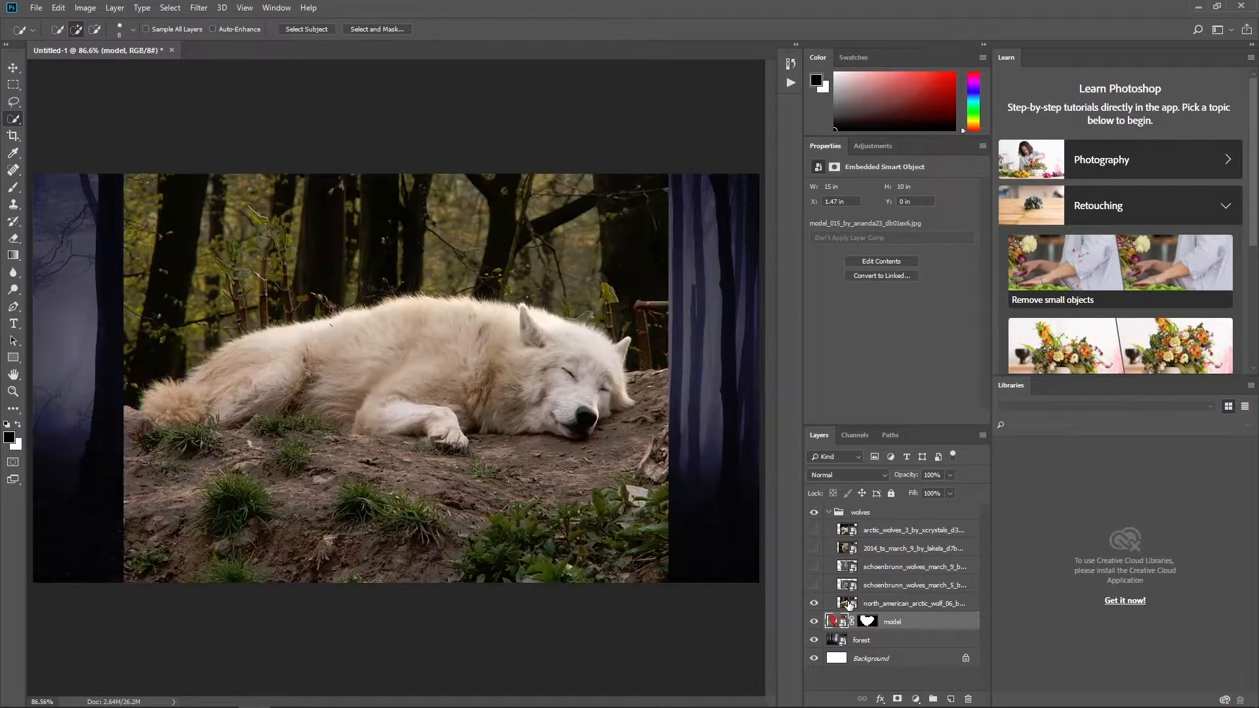
Select the sleeping wolf with Select Subject, extend the selection under its chin and add a layer mask.
click(849, 604)
click(170, 8)
click(217, 164)
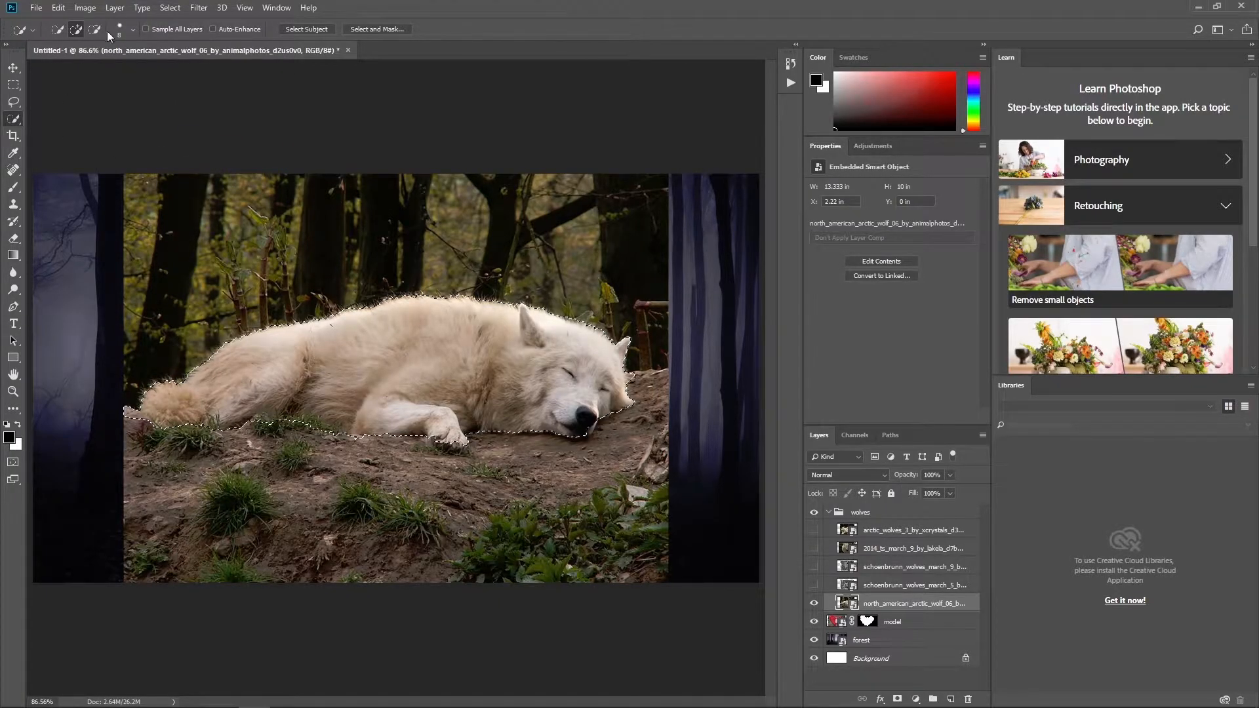
drag(593, 430, 553, 429)
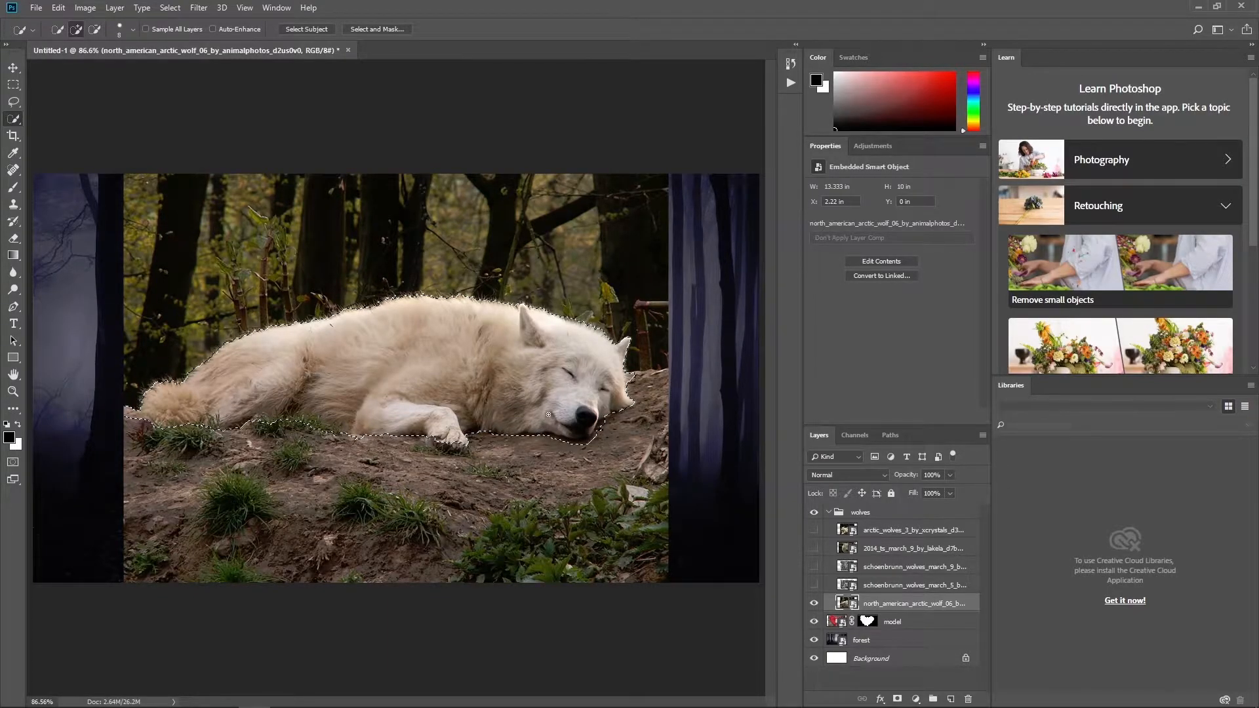
click(898, 699)
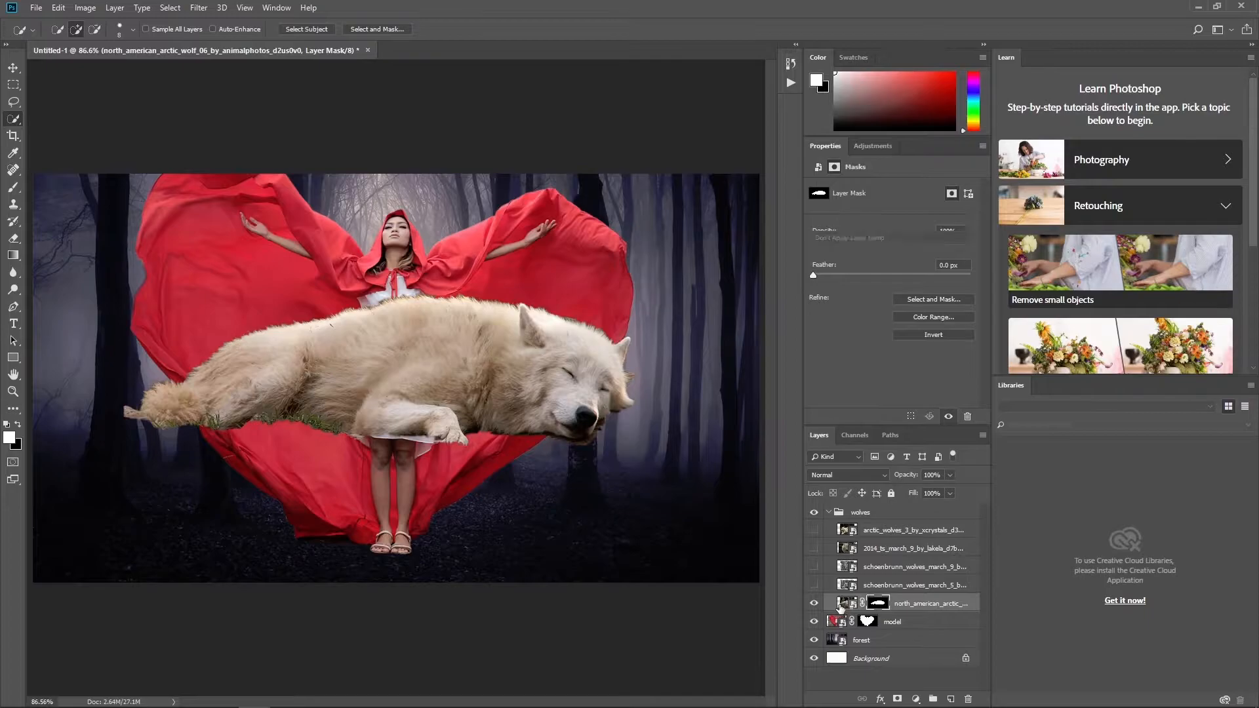
Scale the sleeping wolf to about 70% and position it on the ground in front of the woman's feet.
click(844, 602)
key(ctrl+t)
drag(588, 334, 593, 506)
drag(671, 303, 577, 386)
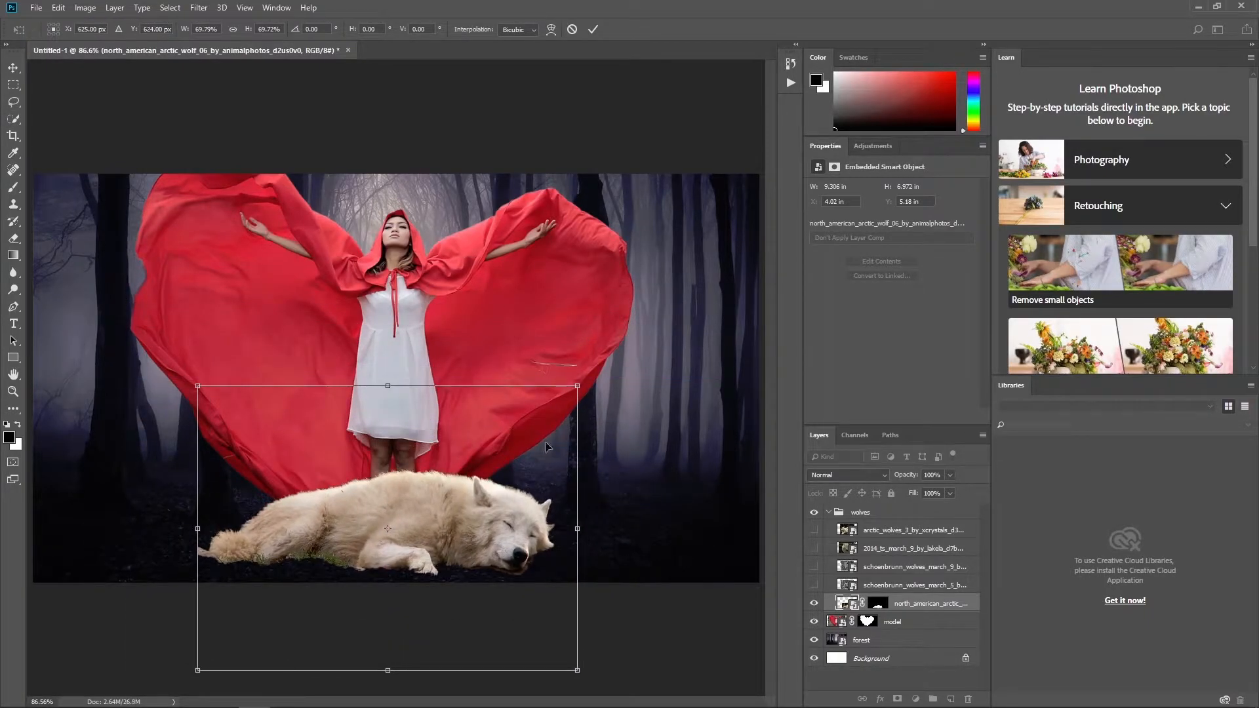
drag(519, 449, 517, 450)
key(Return)
Refine the sleeping wolf's mask in Select and Mask, brushing along the fur edge on its underside.
key(w)
click(880, 607)
click(943, 301)
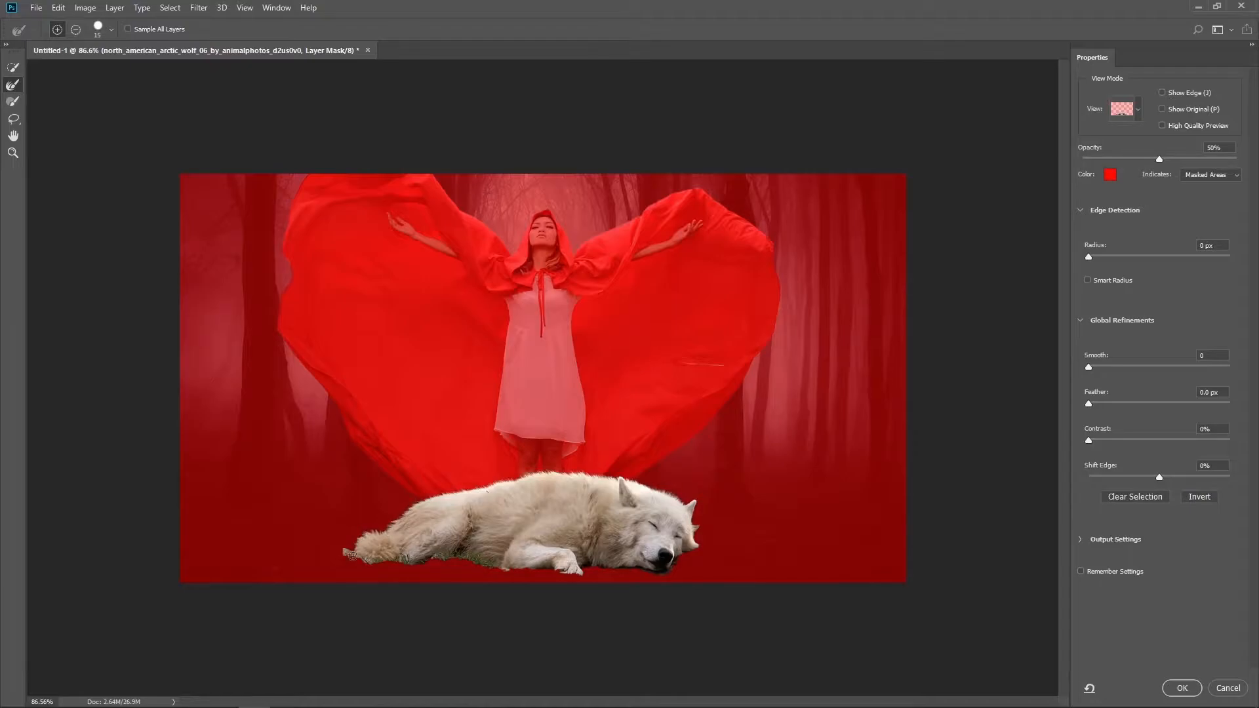
mouse_move(463, 557)
mouse_down()
mouse_move(489, 567)
mouse_move(431, 559)
mouse_move(546, 578)
mouse_move(513, 572)
mouse_up()
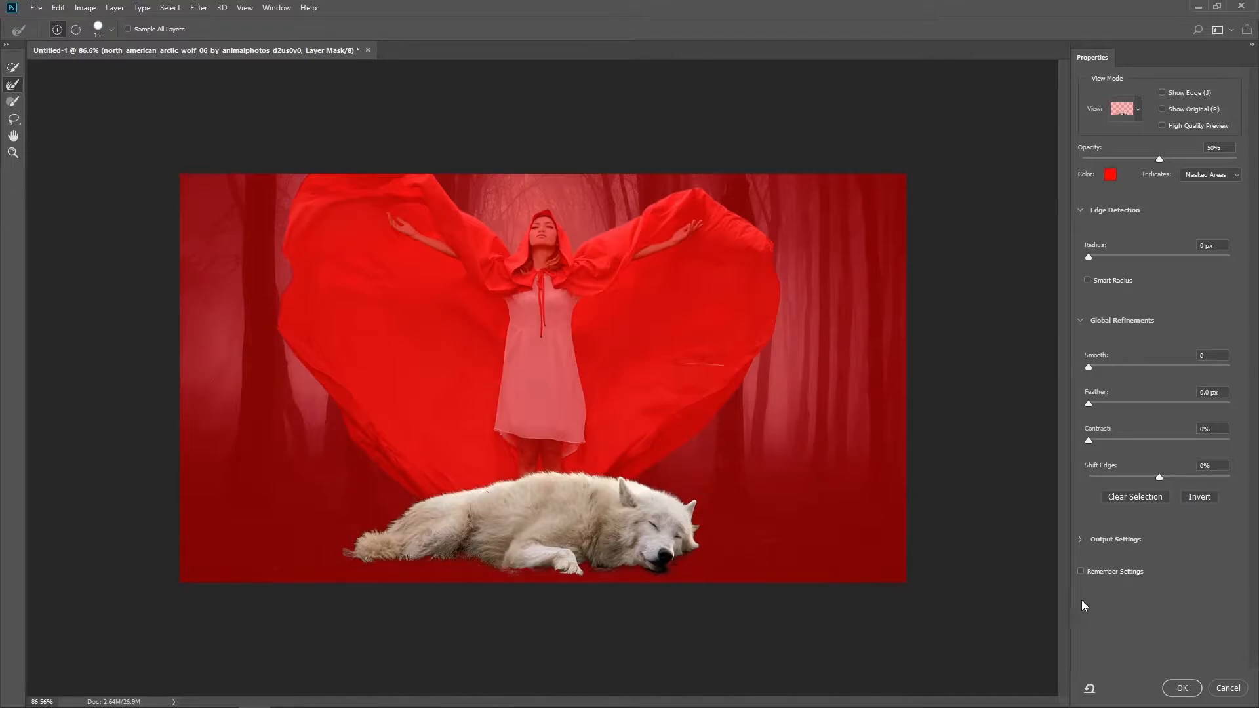
click(1174, 689)
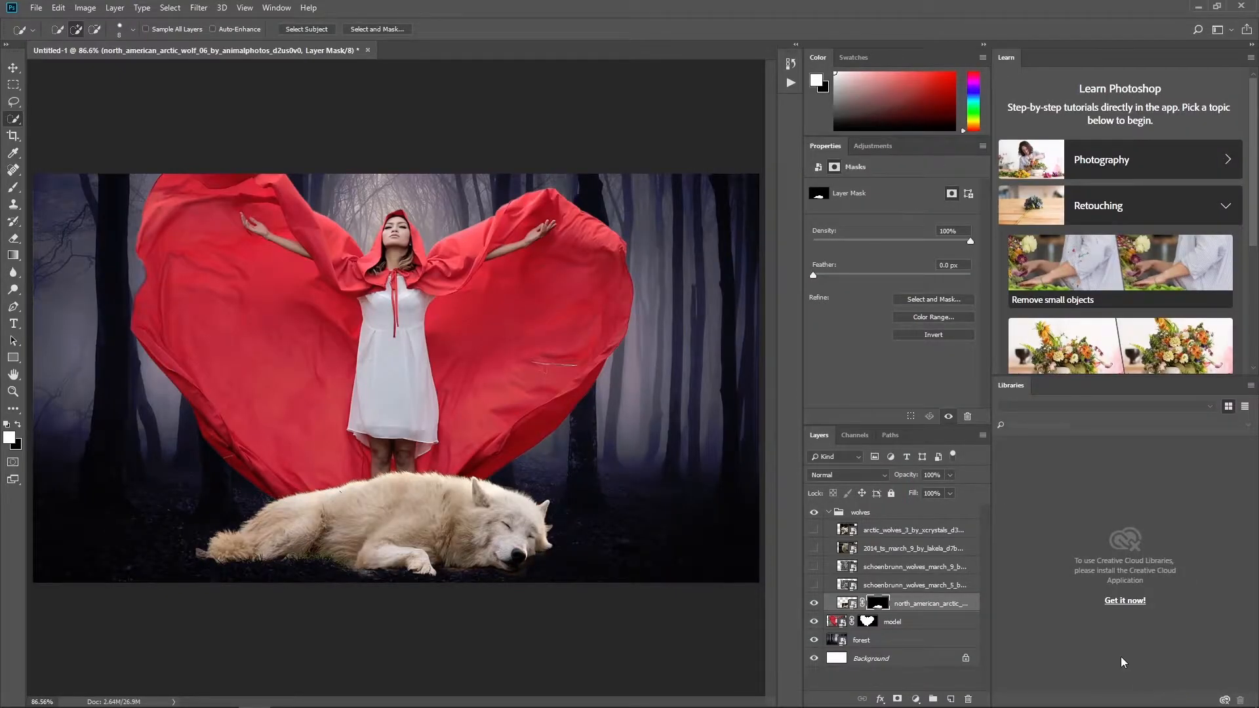
Paint black on the sleeping wolf's mask with a small brush to remove leftover ground and grass beneath its body.
click(14, 187)
key(x)
key(bracketleft)
key(bracketleft)
key(bracketleft)
key(bracketleft)
key(bracketleft)
key(bracketleft)
key(bracketleft)
key(bracketleft)
key(bracketleft)
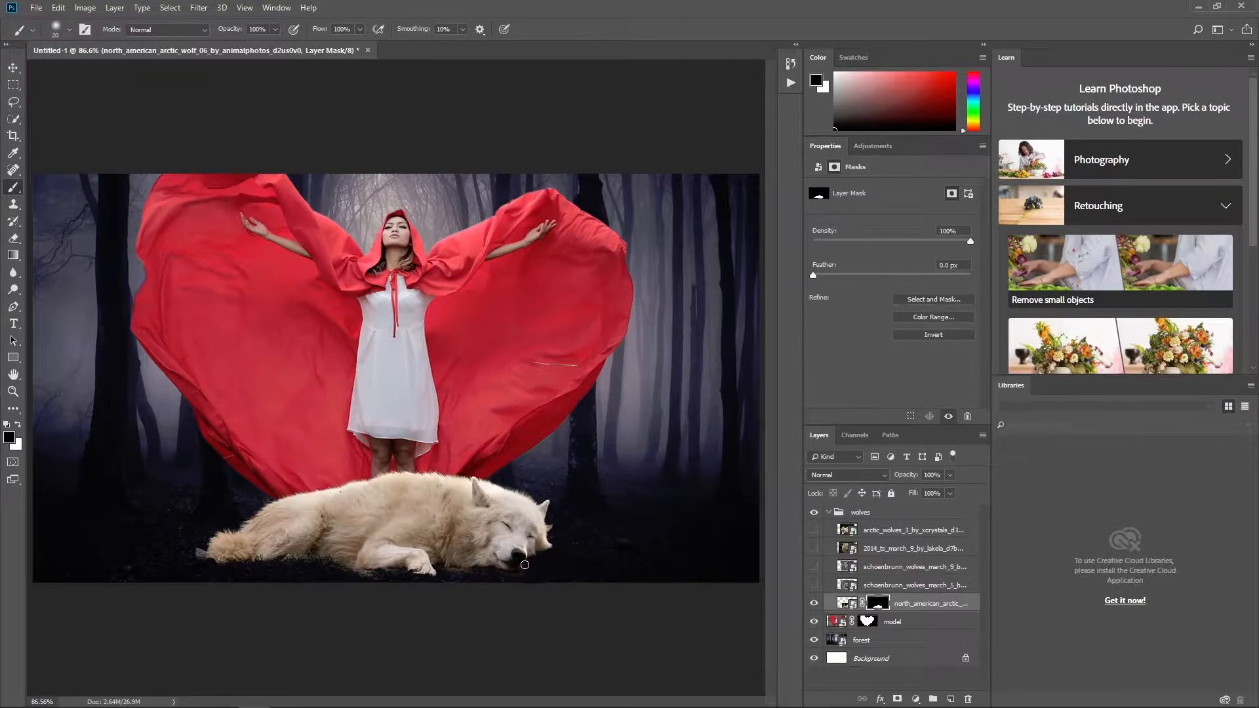
drag(489, 570, 447, 571)
mouse_move(307, 560)
mouse_down()
mouse_move(283, 564)
mouse_move(388, 573)
mouse_move(200, 556)
mouse_move(329, 567)
mouse_up()
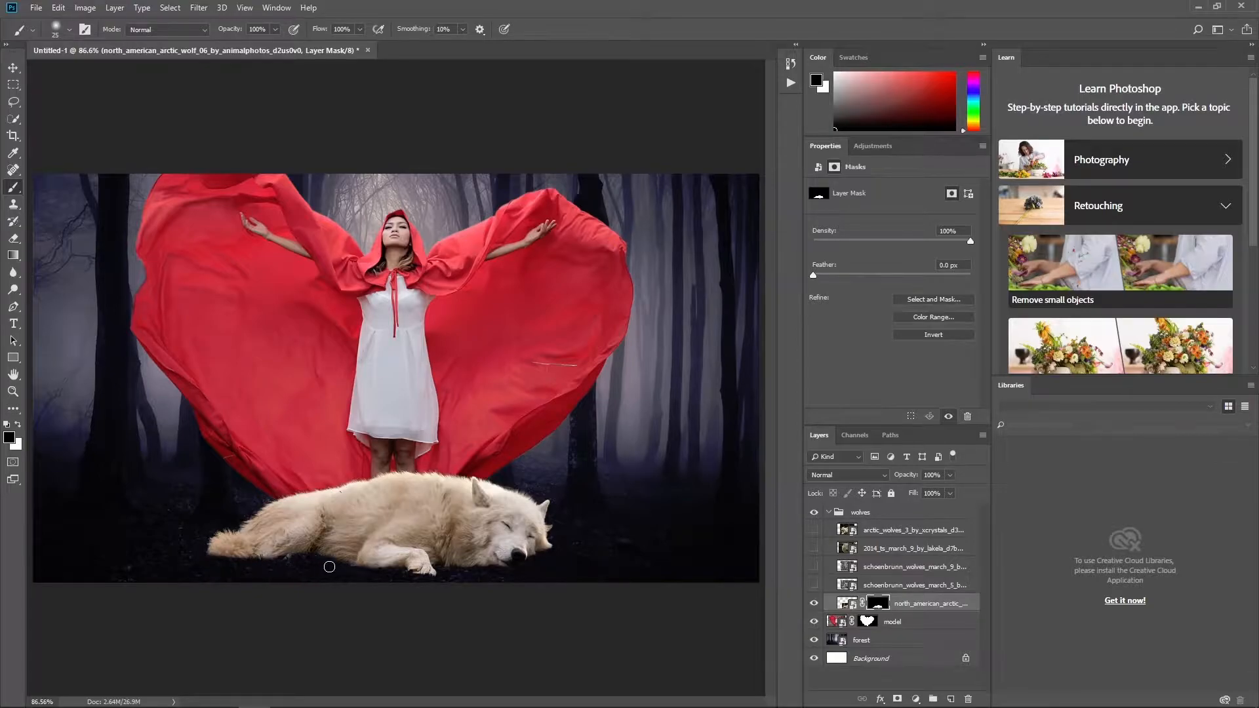
key(x)
Show the howling wolf layer, mask out its background with Select Subject and refine the mask's edges in Select and Mask.
click(813, 585)
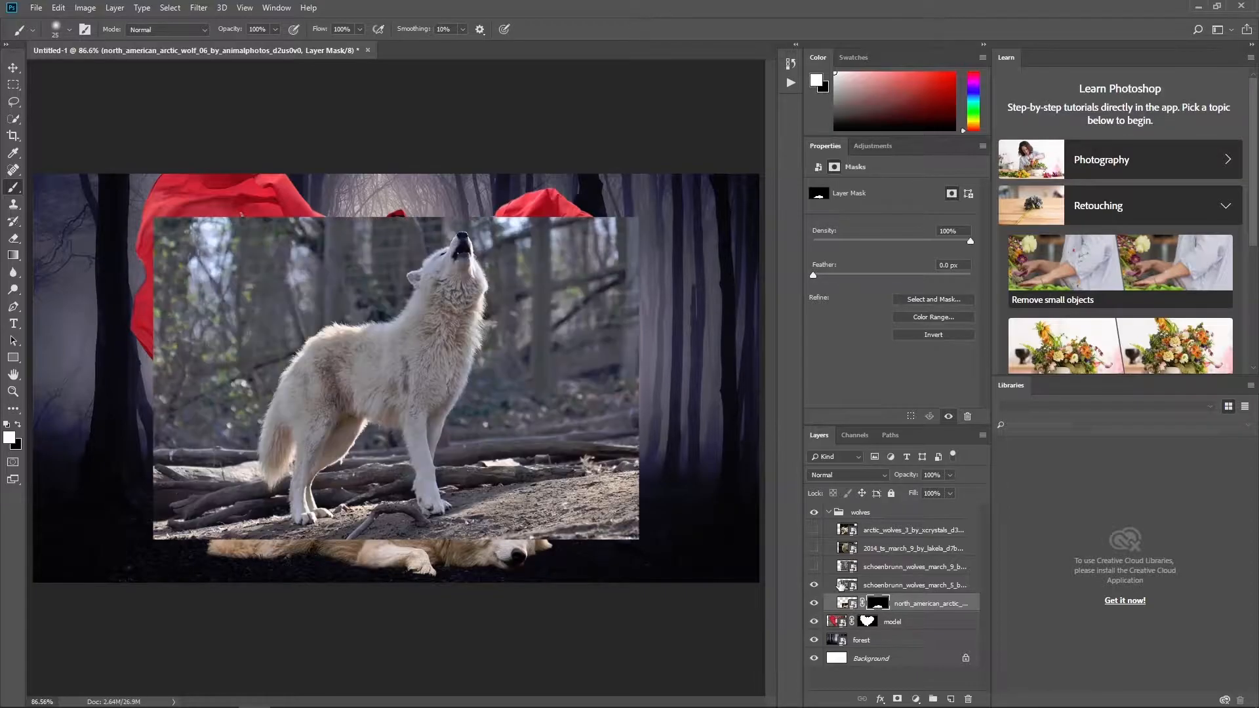
click(845, 585)
click(170, 7)
click(184, 161)
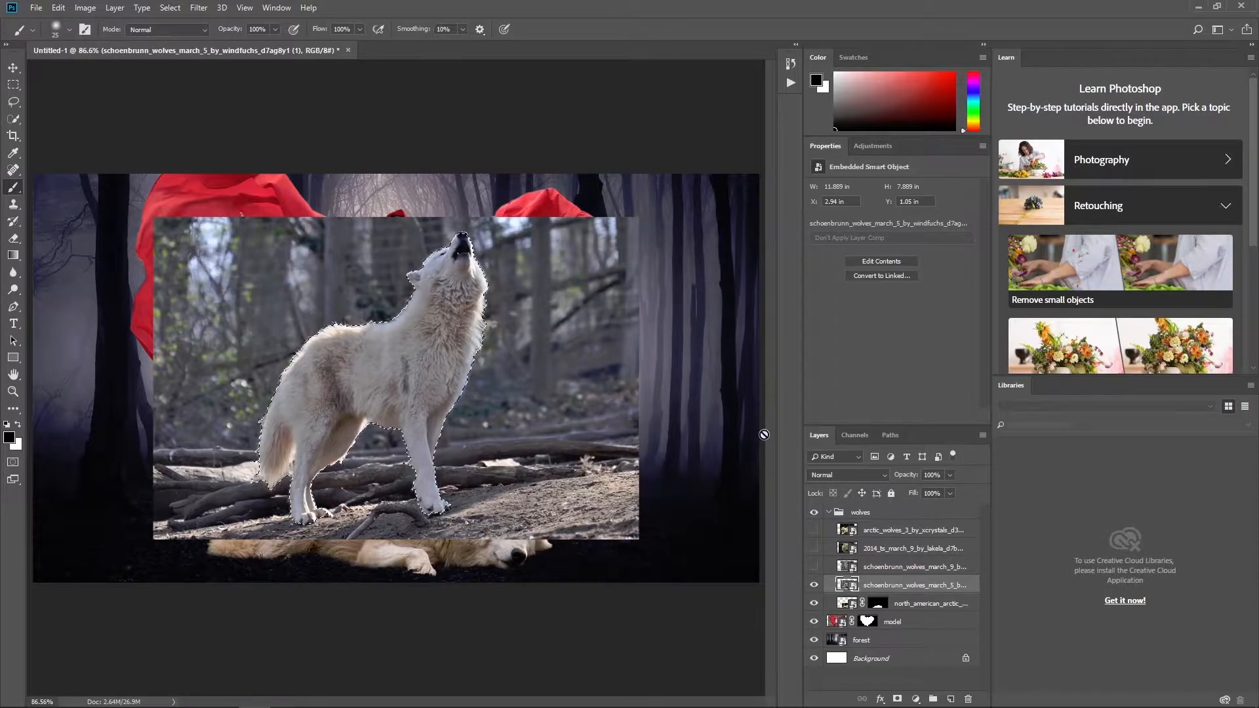
click(897, 699)
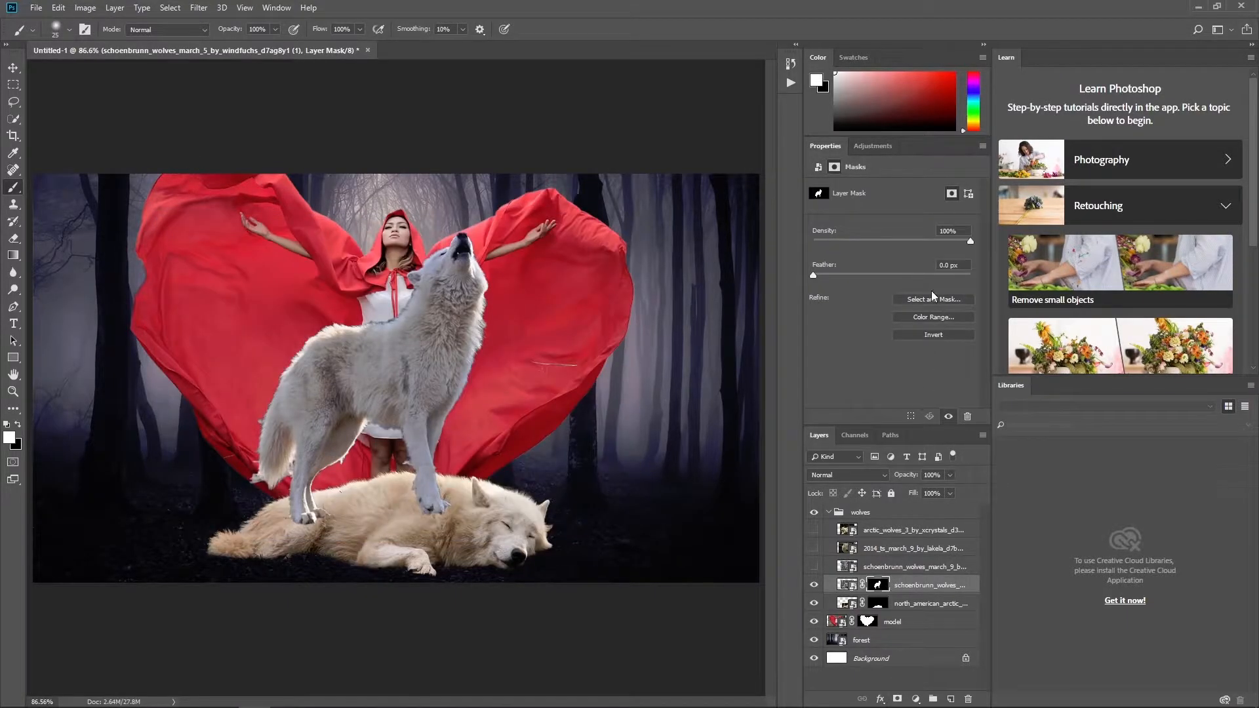
click(933, 299)
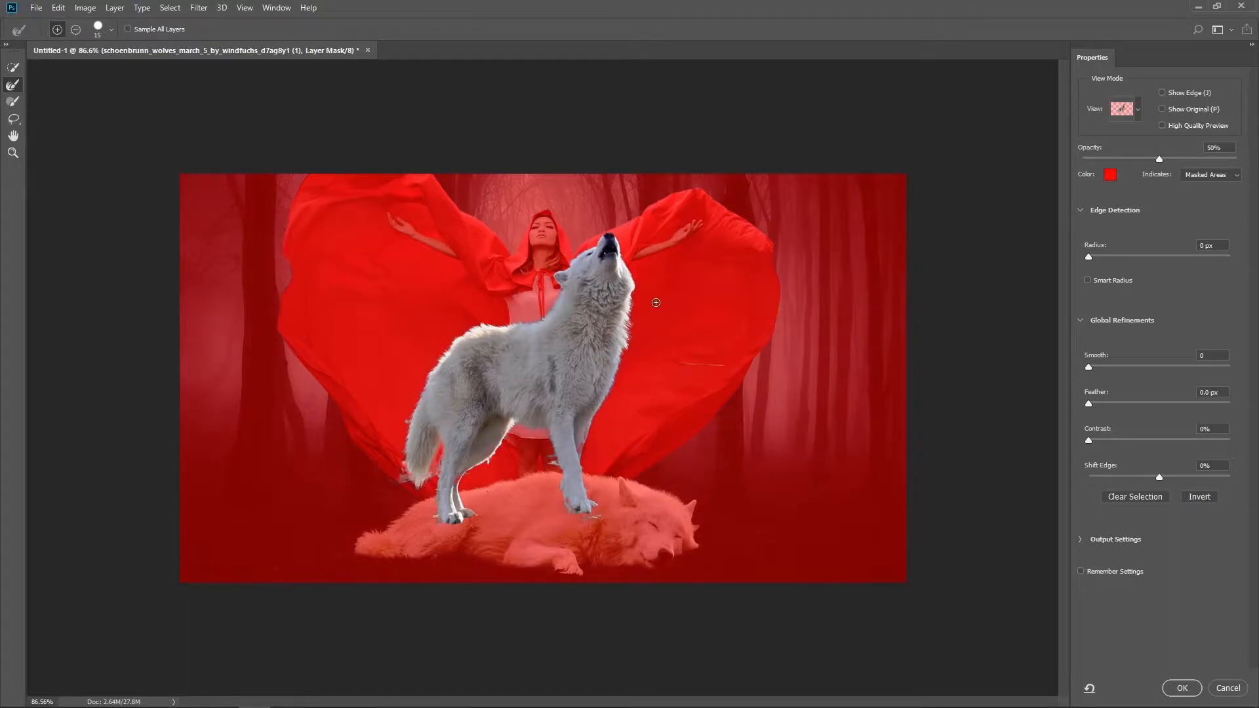
click(1182, 688)
Flip the howling wolf horizontally and move it to the right of the sleeping wolf, facing the woman.
click(847, 584)
key(ctrl+t)
right_click(479, 357)
click(562, 510)
drag(522, 377, 783, 411)
drag(702, 322, 683, 329)
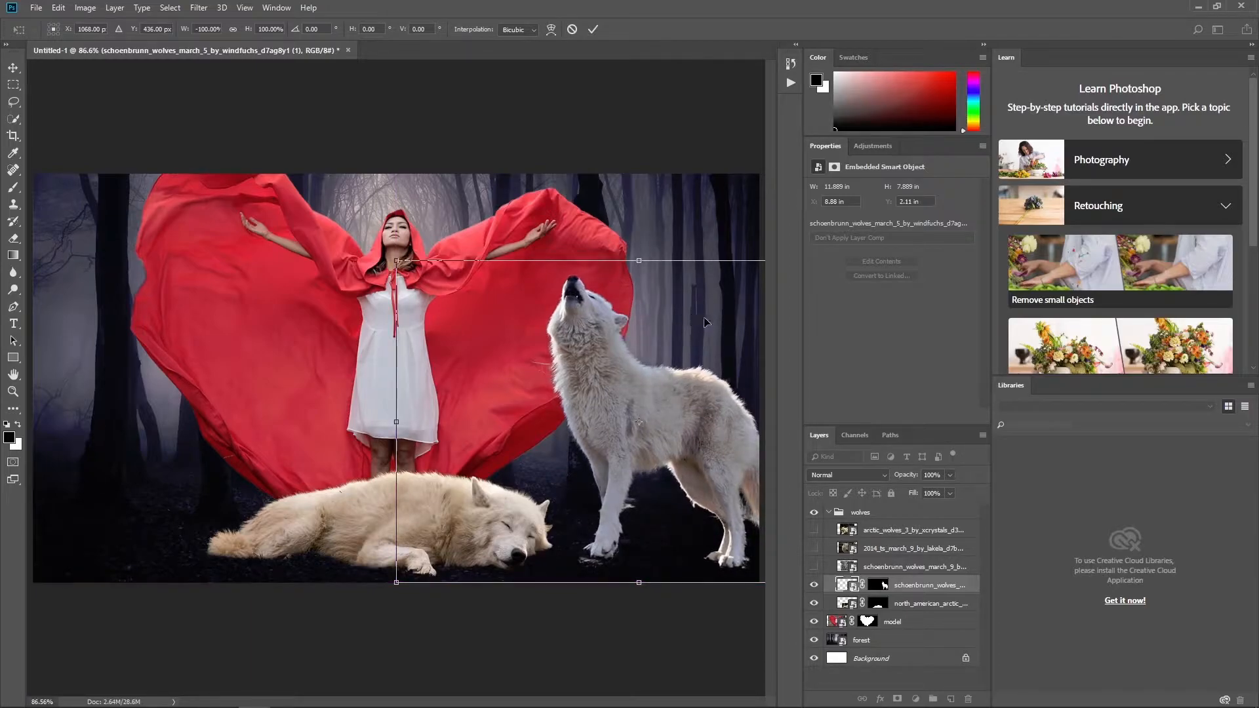
key(Return)
Paint black on the howling wolf's mask with a 15 to 20 px brush to clean leftover background around its legs and paws.
click(878, 584)
key(b)
key(x)
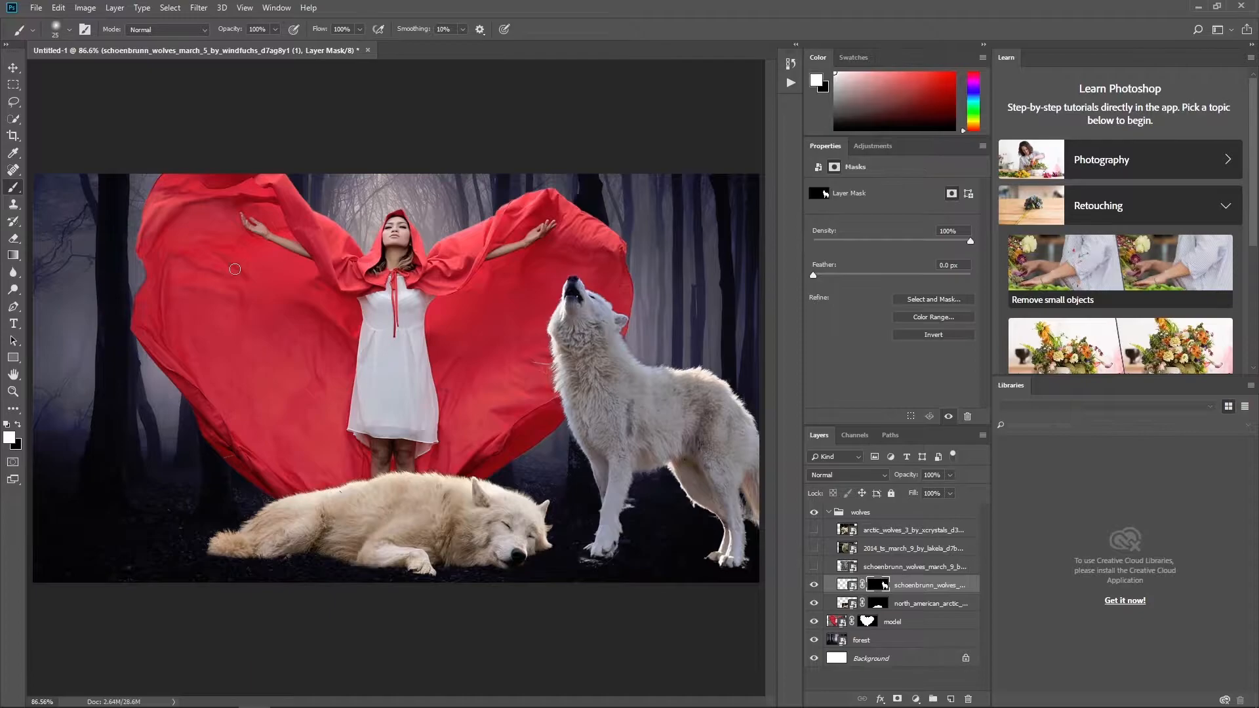
click(19, 427)
key(bracketleft)
drag(670, 472, 705, 514)
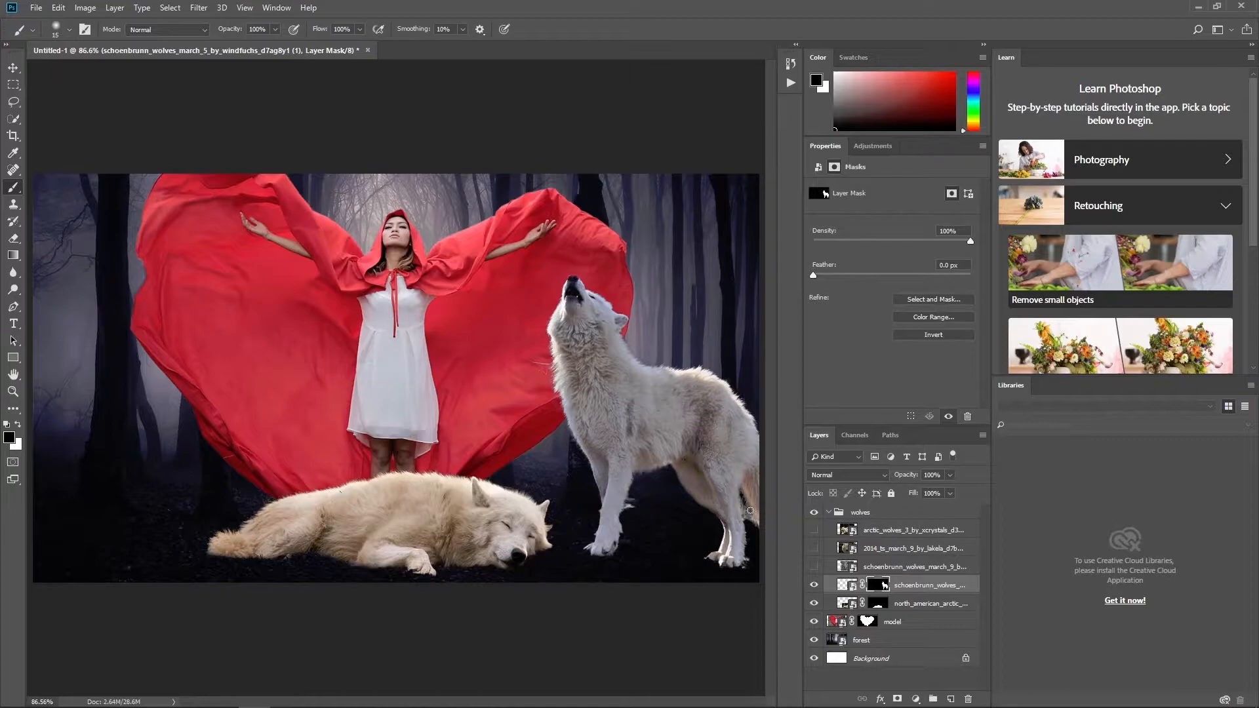
key(bracketright)
key(bracketright)
drag(746, 514, 744, 574)
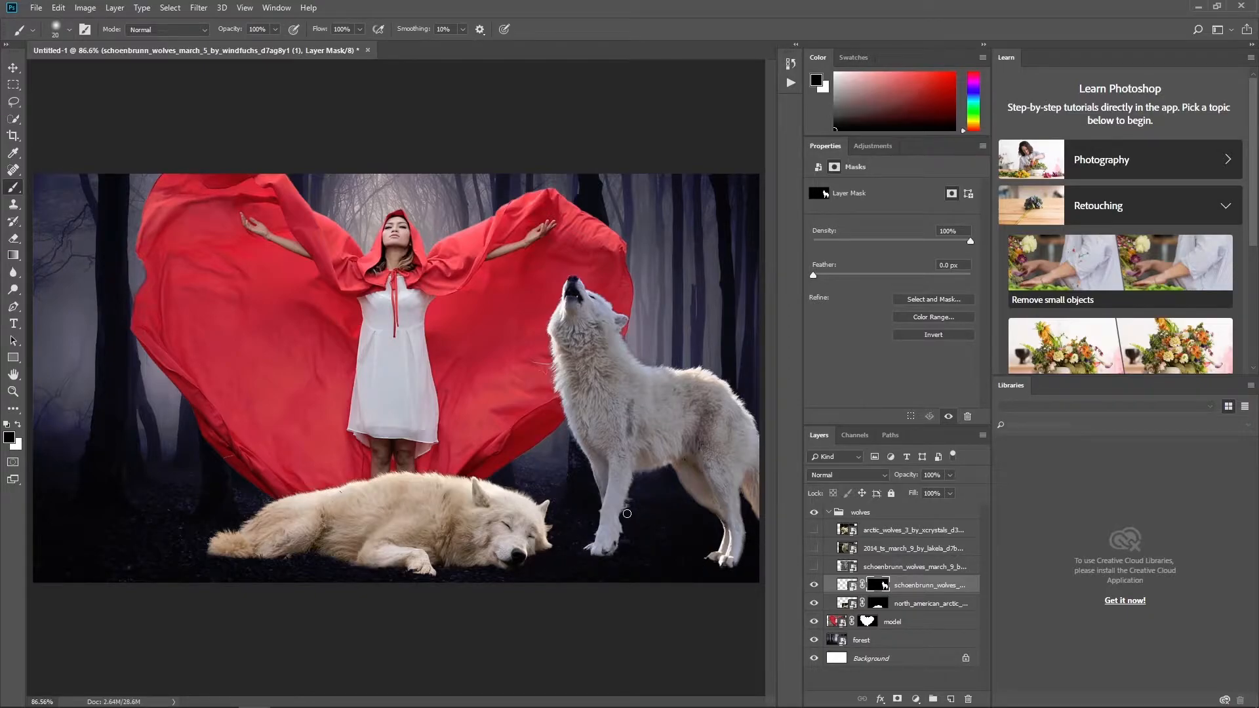
Paint black on the howling wolf's mask in front of its chest with a 30 px brush to clear leftover background.
mouse_move(548, 370)
mouse_down()
mouse_move(557, 392)
mouse_move(546, 338)
mouse_move(549, 363)
mouse_up()
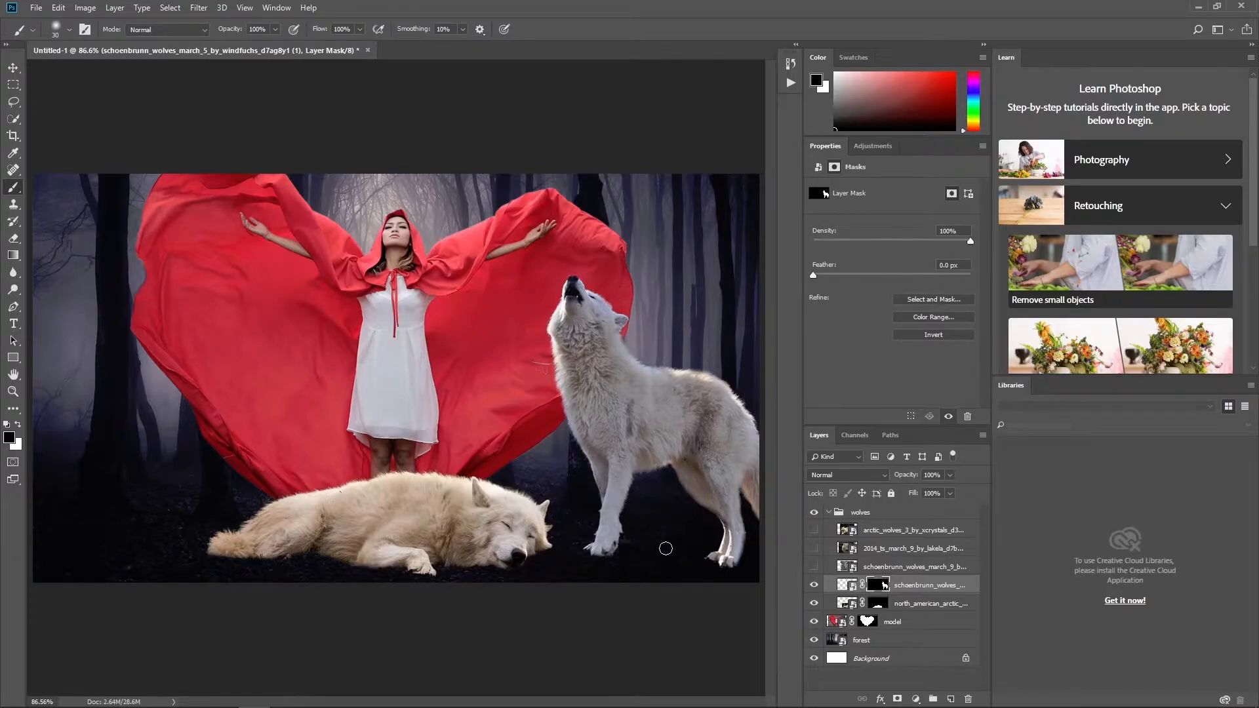
Show the layer of the wolf with a raised front paw and mask out its background using Select Subject.
click(813, 566)
click(844, 567)
click(170, 8)
click(194, 162)
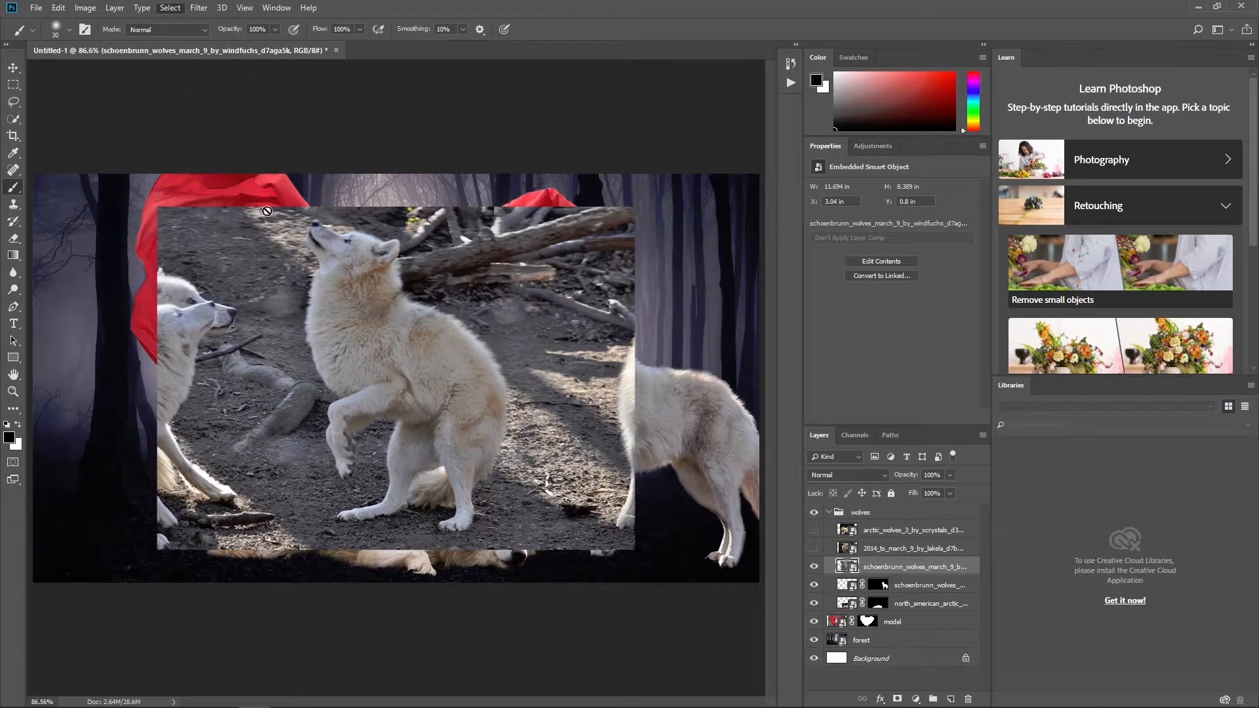
key(w)
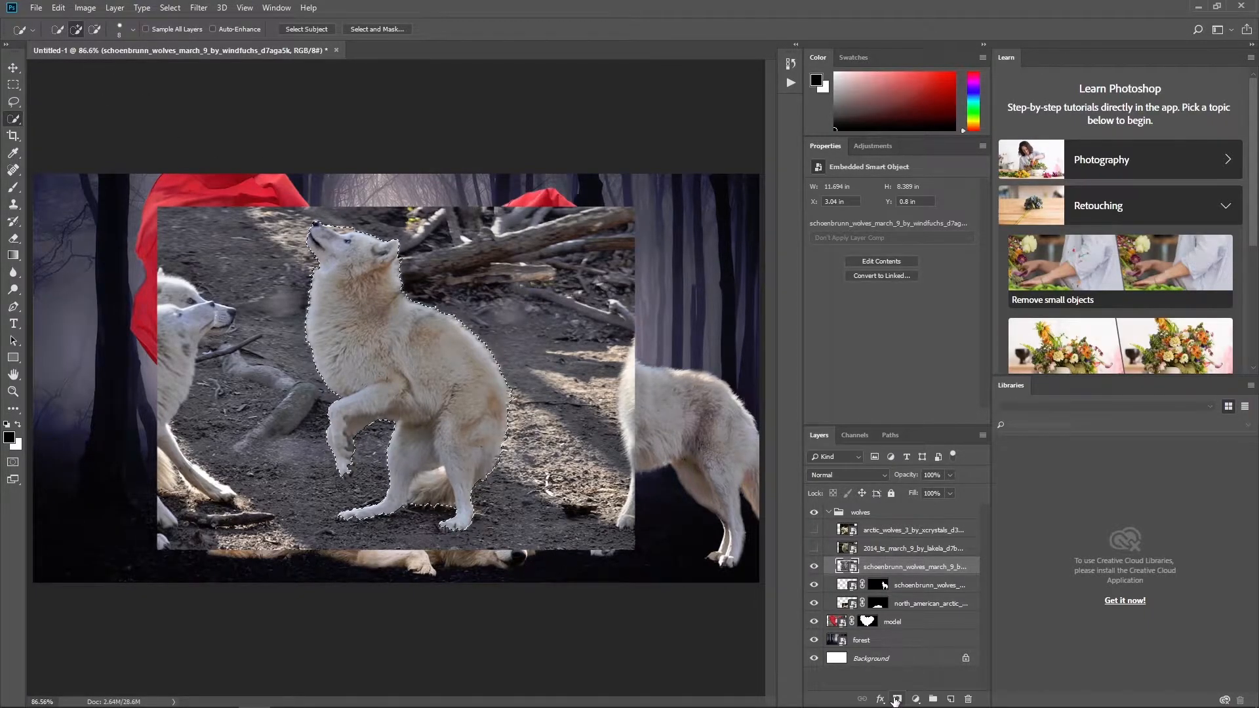
click(897, 699)
Refine the raised-paw wolf's mask in Select and Mask, brushing along its back, belly and legs with a 20 px Refine Edge brush.
click(933, 300)
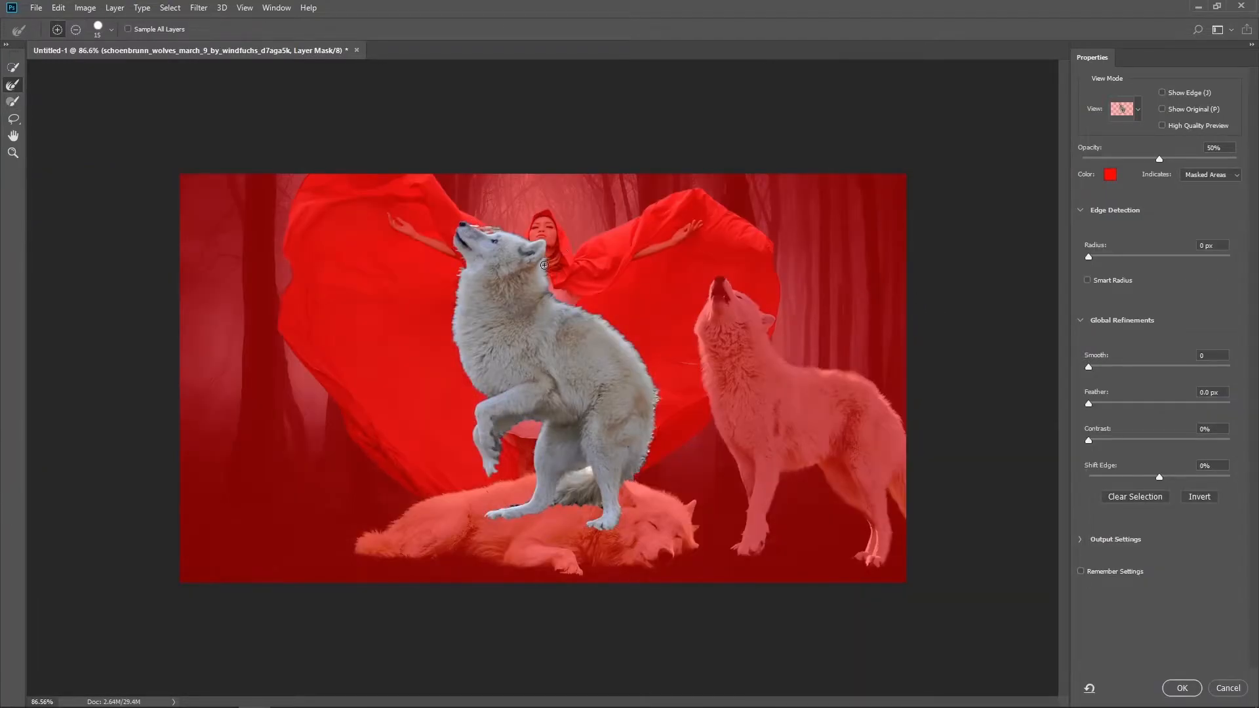
key(bracketright)
key(bracketright)
mouse_move(630, 343)
mouse_down()
mouse_move(654, 409)
mouse_move(646, 476)
mouse_move(588, 525)
mouse_move(574, 508)
mouse_up()
mouse_move(505, 464)
mouse_down()
mouse_move(502, 439)
mouse_move(539, 425)
mouse_up()
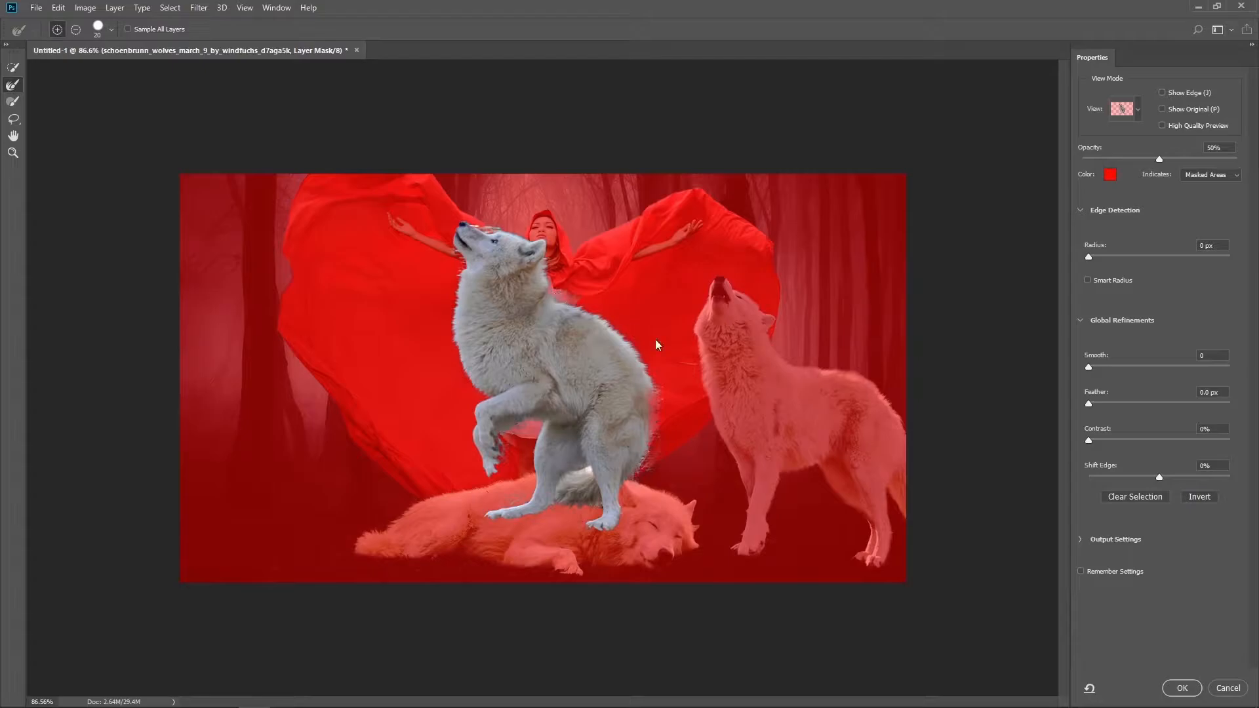
click(1179, 687)
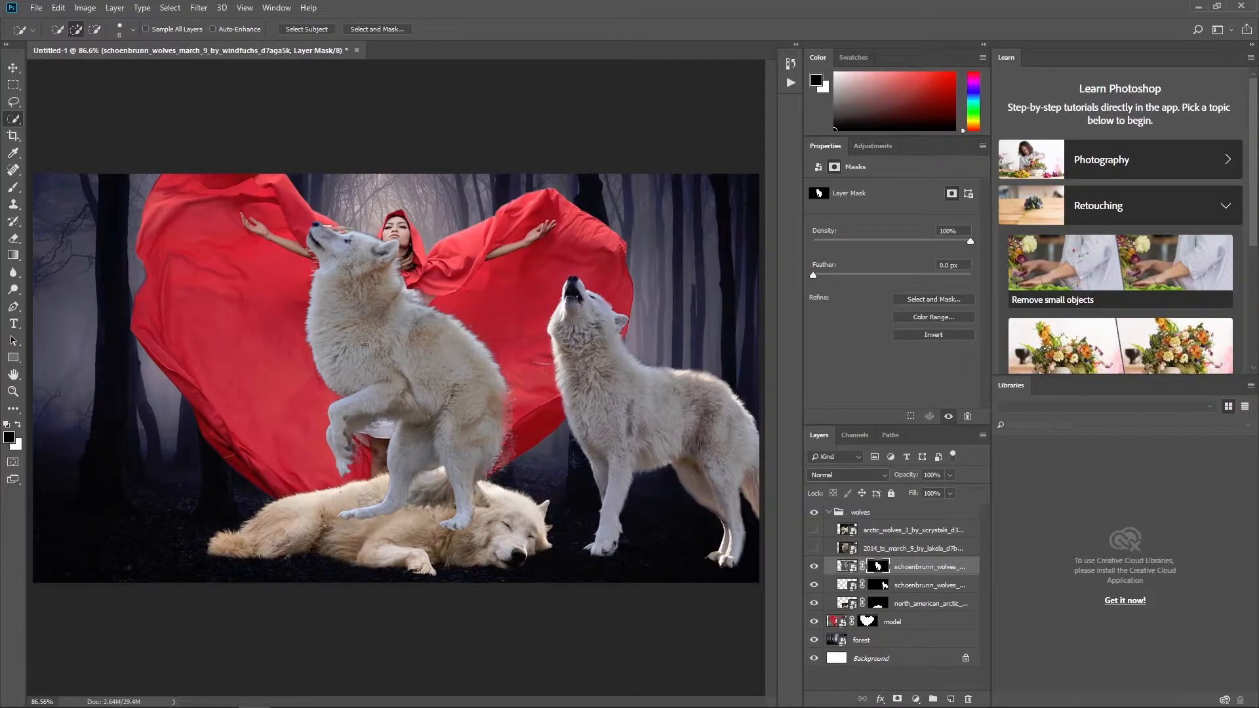
Paint black on the raised-paw wolf's mask along its back and neck with a 40 to 45 px brush to remove leftover background.
click(13, 187)
click(17, 424)
key(bracketright)
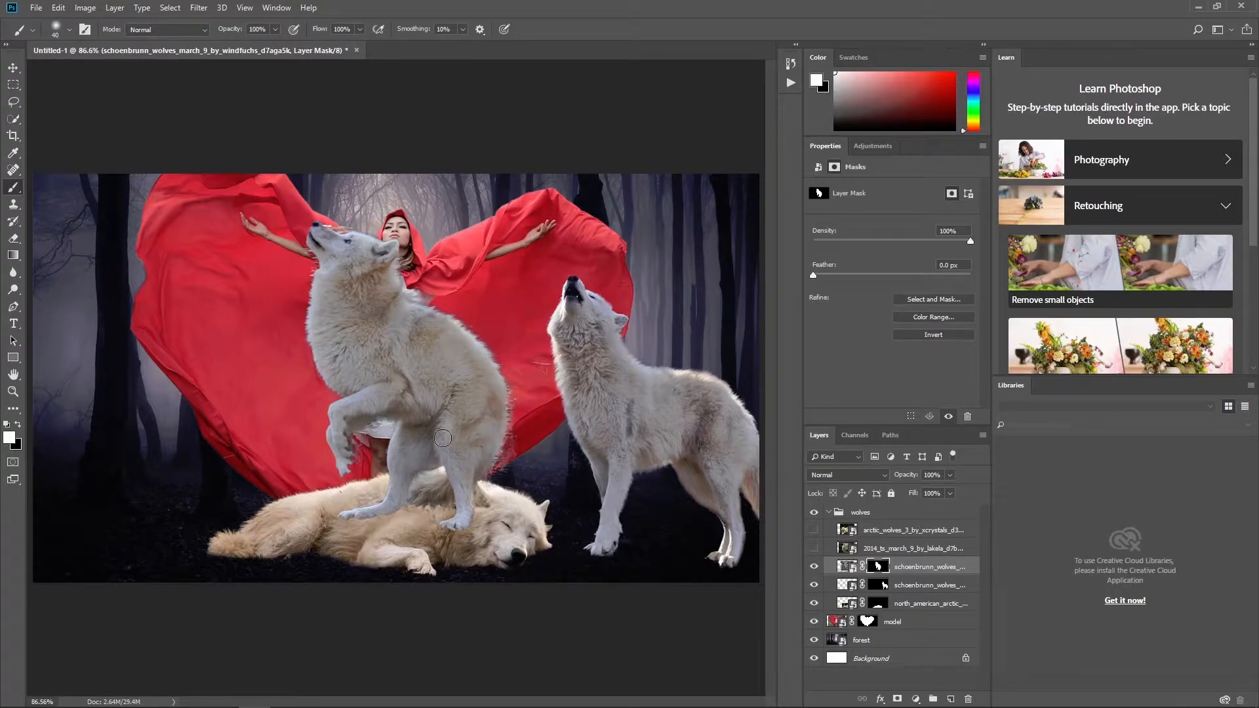
click(18, 425)
mouse_move(505, 471)
mouse_down()
mouse_move(521, 347)
mouse_move(516, 356)
mouse_up()
mouse_move(425, 289)
mouse_down()
mouse_move(440, 297)
mouse_move(408, 255)
mouse_up()
Clean the raised-paw wolf's mask under its belly and behind its hind leg by painting black with a 35 px brush.
key(bracketleft)
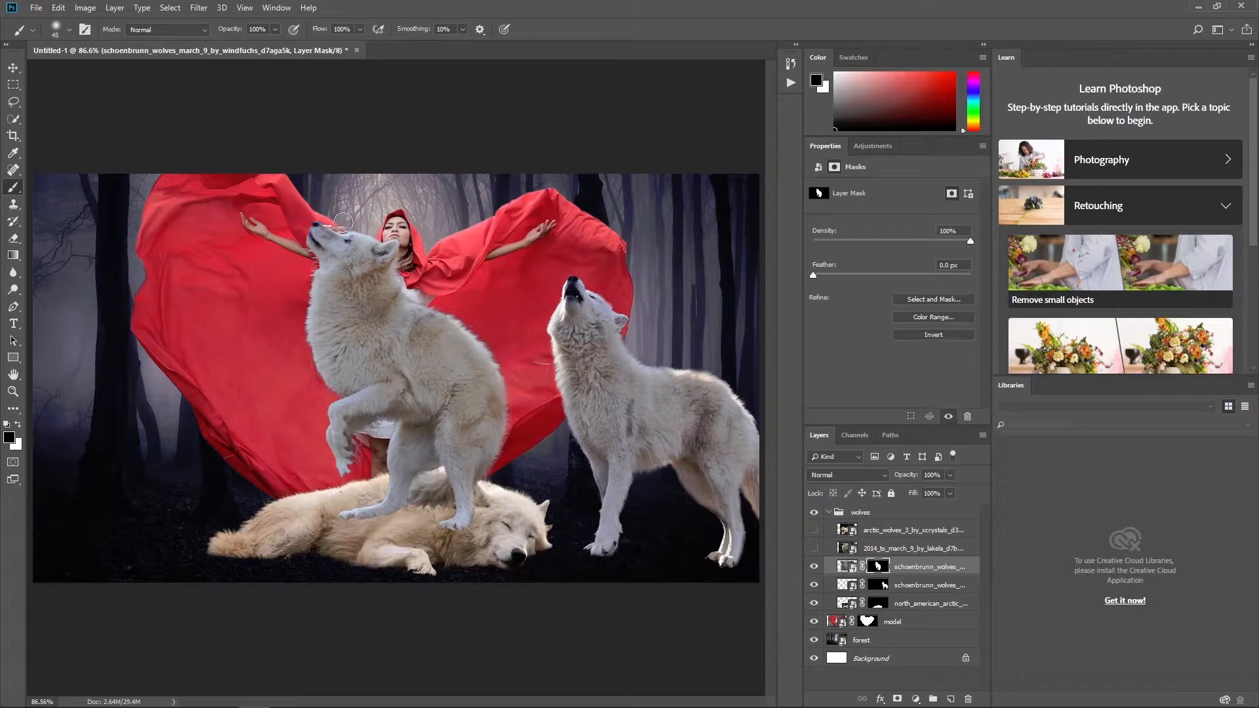
key(bracketleft)
key(x)
key(x)
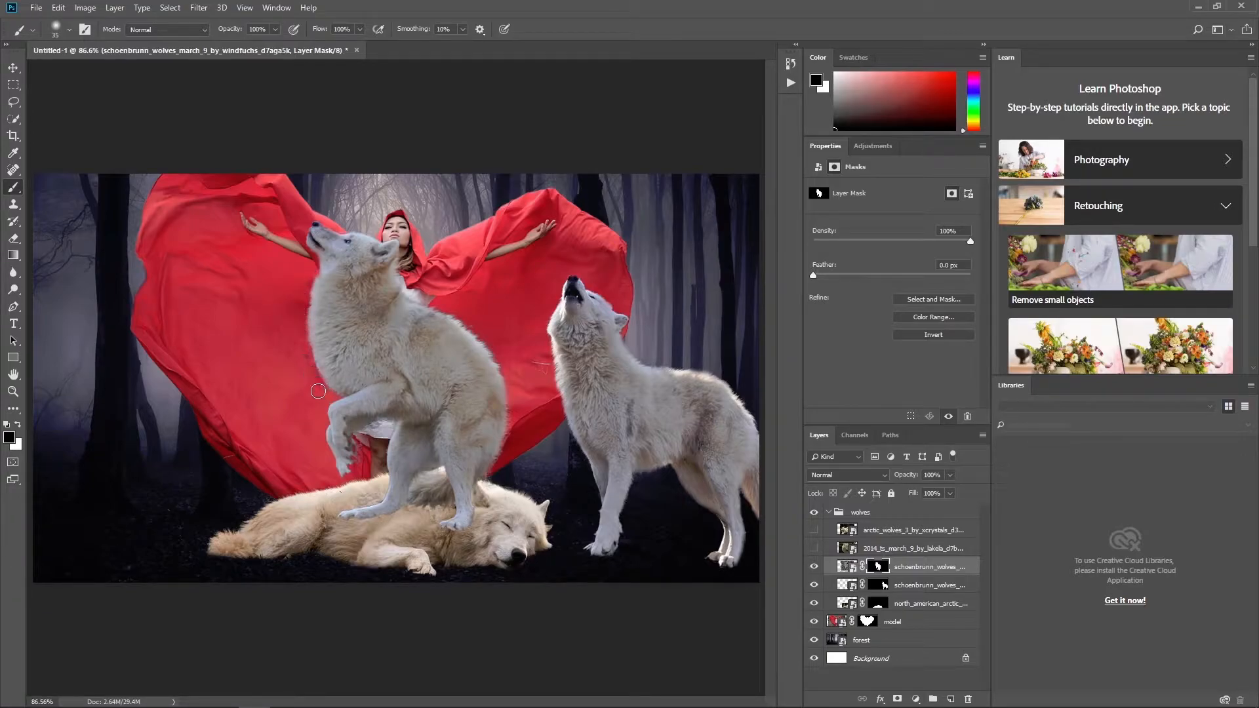
drag(388, 425, 378, 441)
key(bracketleft)
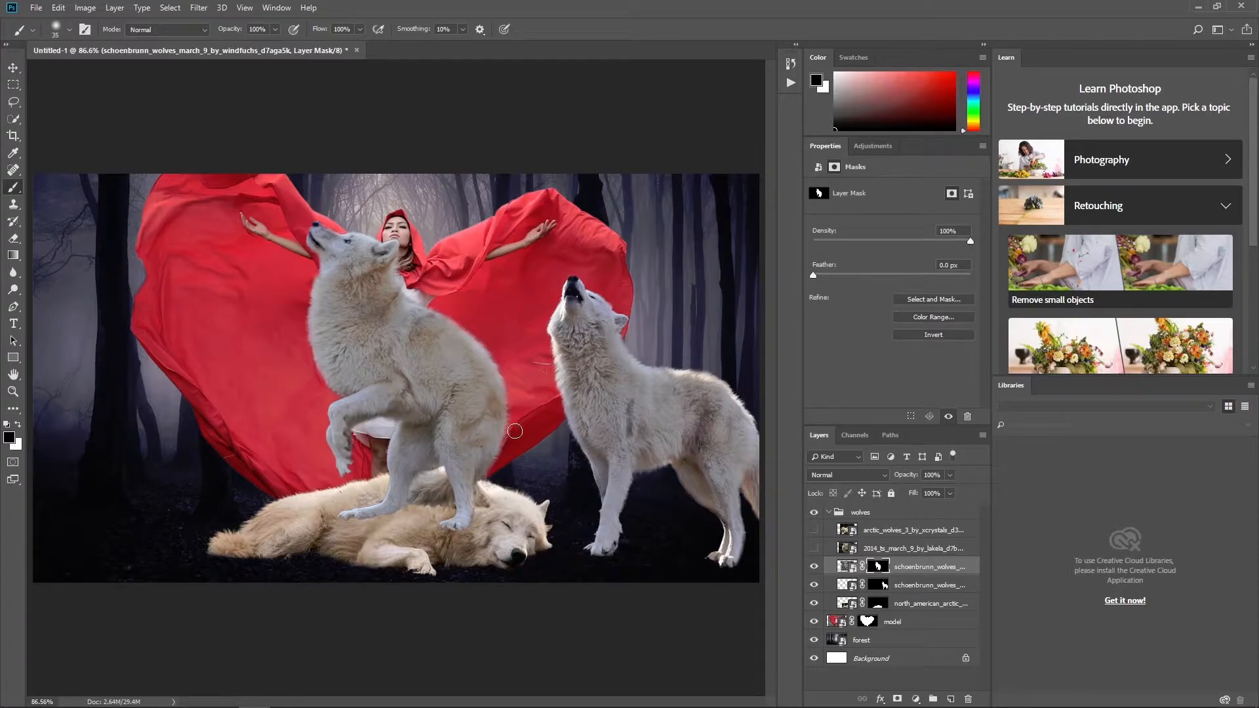
drag(514, 411, 486, 488)
Flip the raised-paw wolf horizontally and move it to the left side of the scene, facing the woman.
click(846, 566)
key(ctrl+t)
right_click(501, 278)
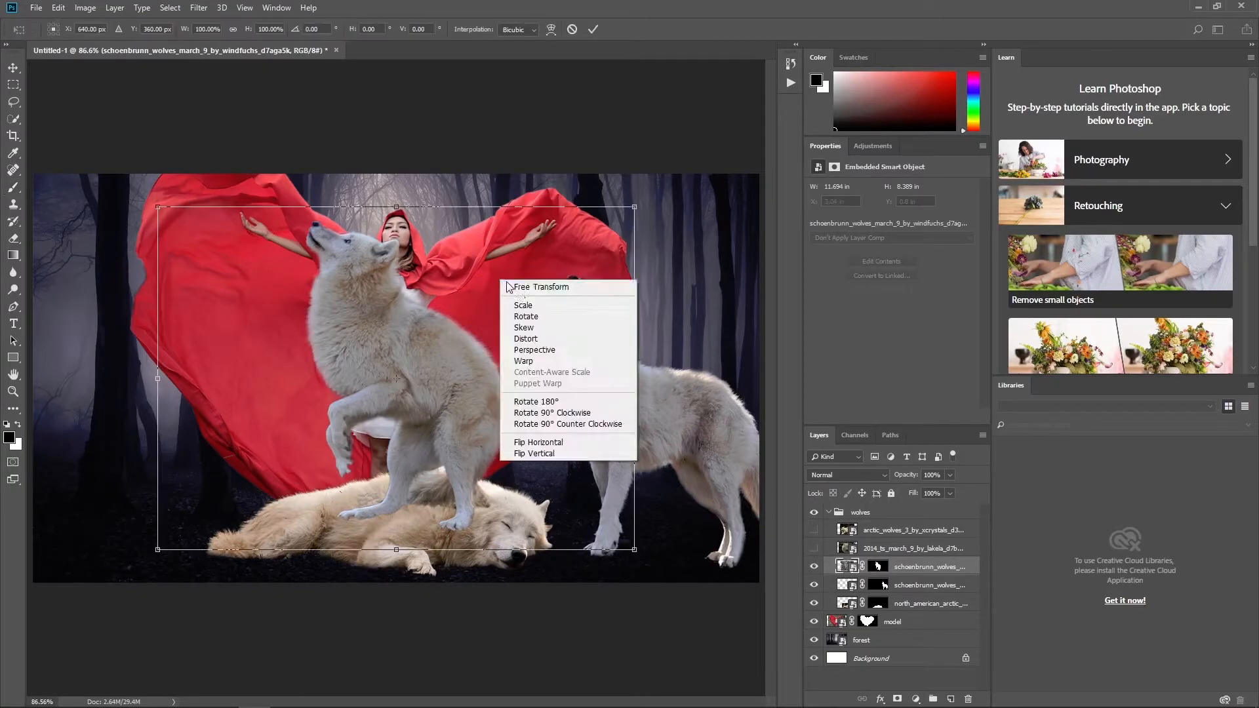
click(537, 442)
drag(511, 379, 262, 422)
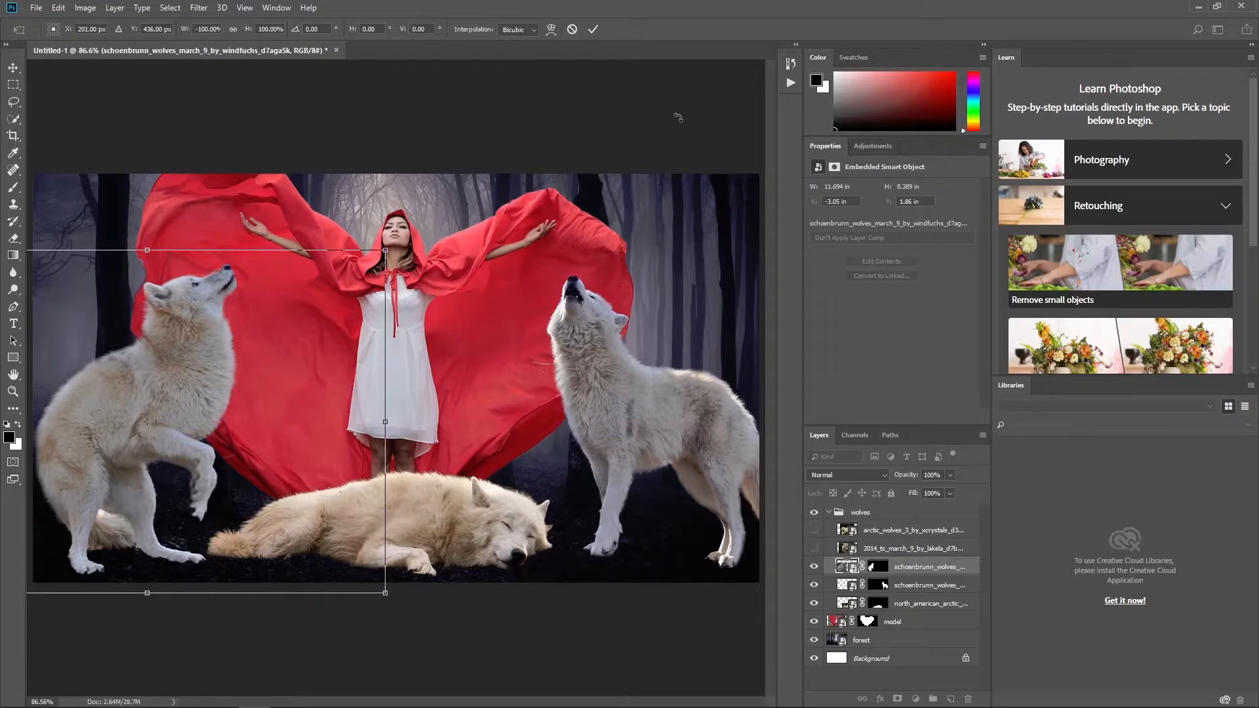
click(592, 29)
Show the snarling wolf layer, select both wolves with Select Subject and Quick Selection, and add a layer mask from the selection.
key(b)
click(814, 548)
click(912, 548)
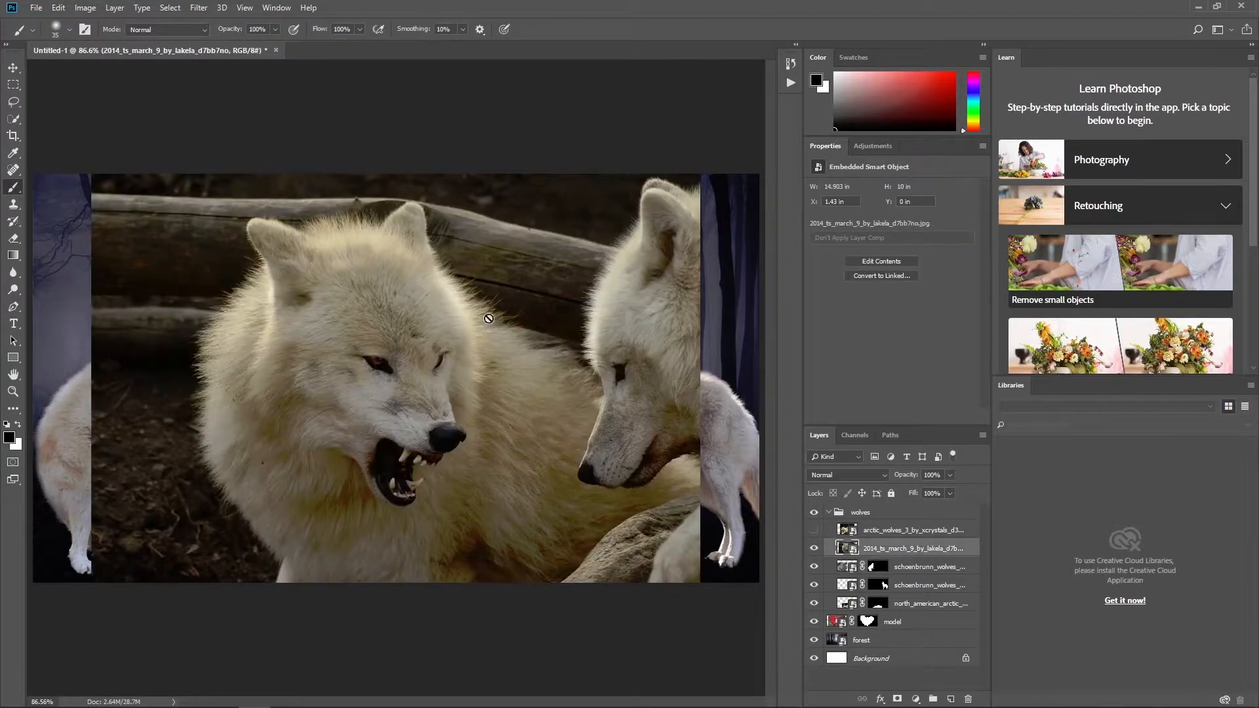
click(170, 7)
click(218, 162)
click(13, 119)
drag(328, 201, 402, 199)
click(76, 30)
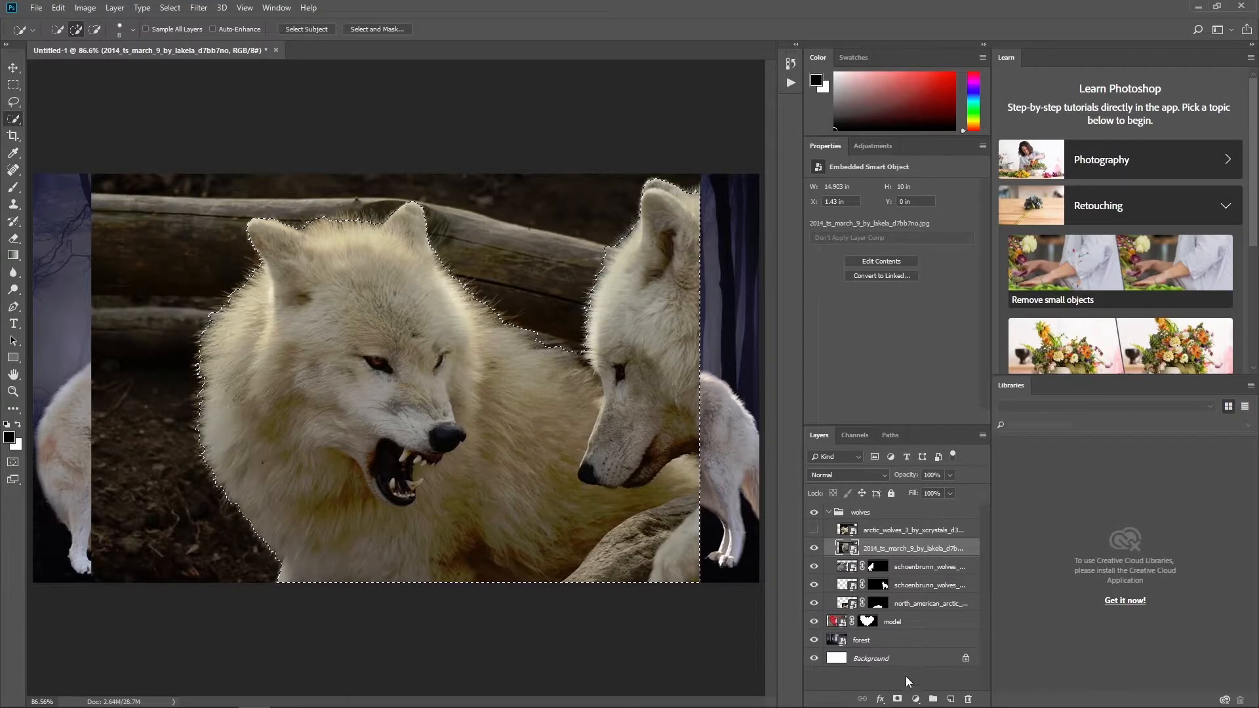
click(897, 699)
Refine the snarling wolves' mask in Select and Mask, brushing over the fur edges with a 40 px Refine Edge brush.
click(934, 299)
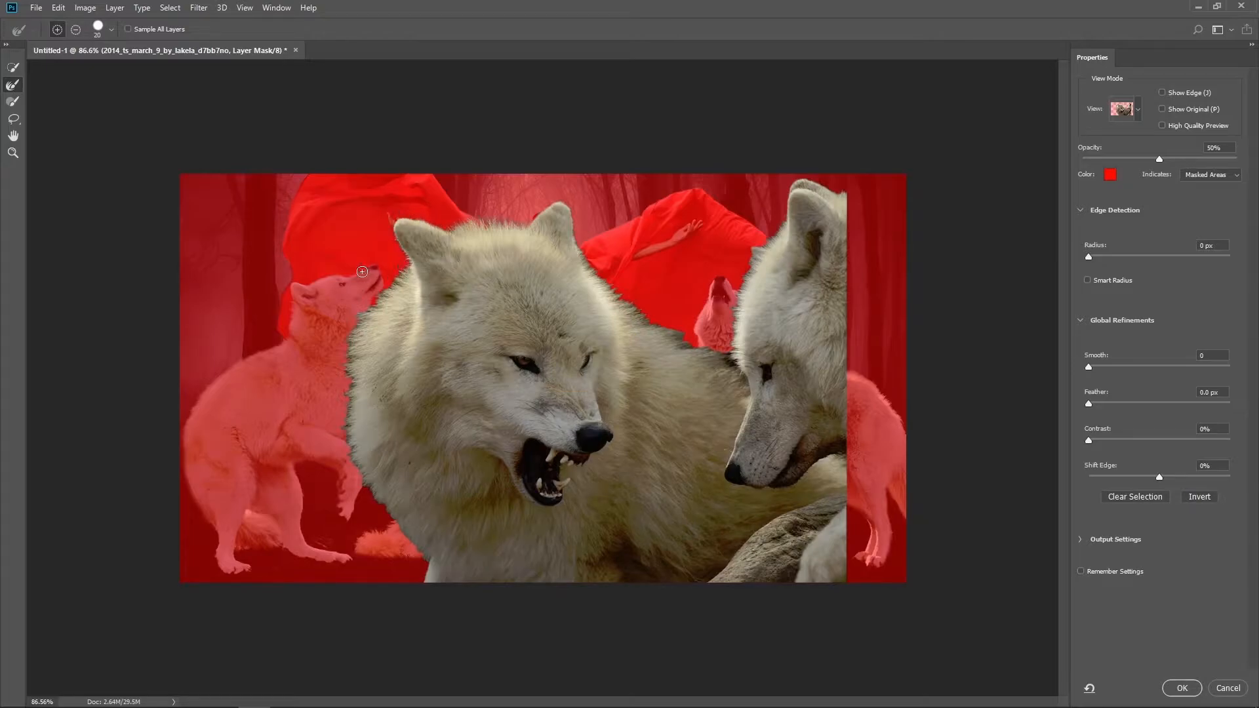
key(bracketright)
key(bracketright)
mouse_move(357, 316)
mouse_down()
mouse_move(339, 400)
mouse_move(343, 379)
mouse_move(354, 465)
mouse_move(405, 544)
mouse_up()
mouse_move(586, 255)
mouse_down()
mouse_move(677, 332)
mouse_move(636, 308)
mouse_move(728, 359)
mouse_up()
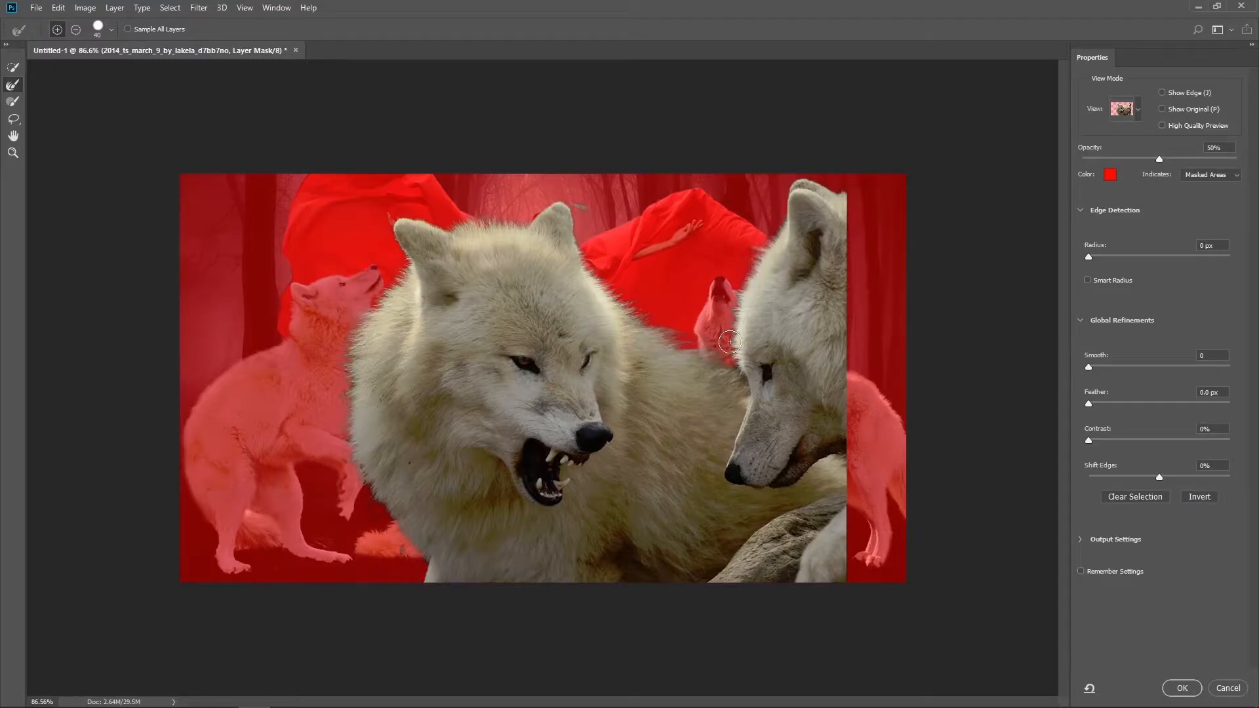
click(1180, 688)
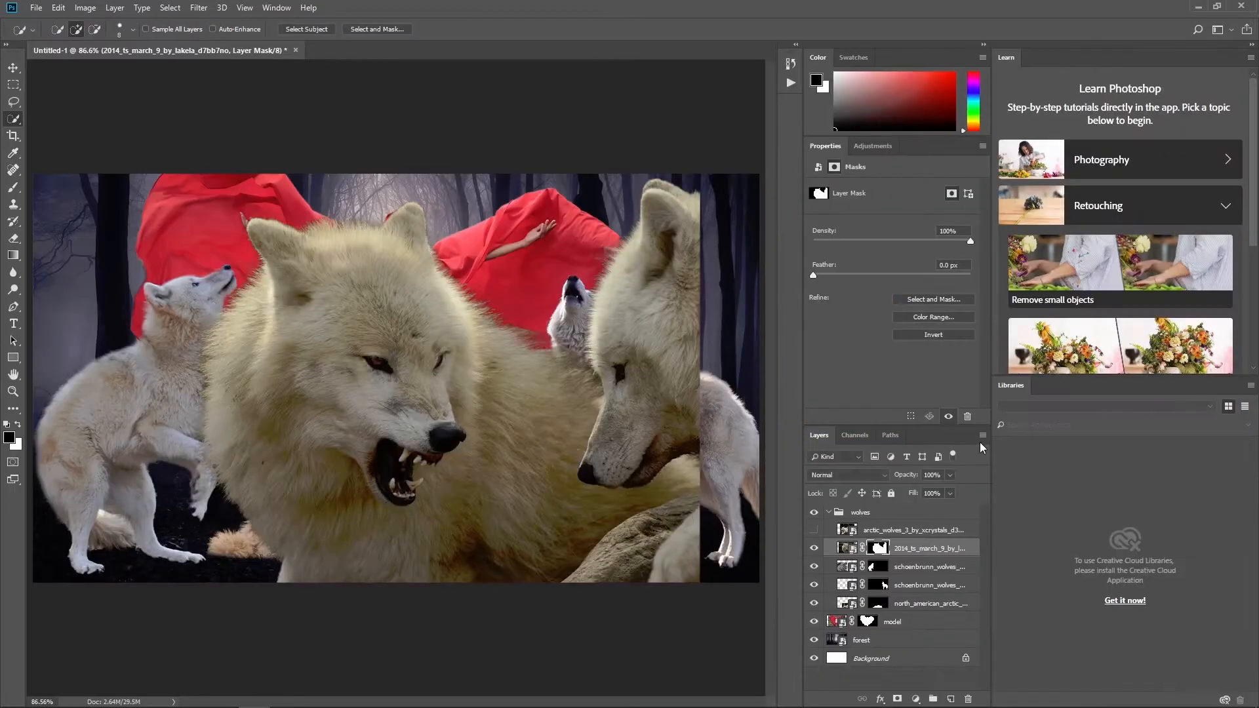
Paint black on the snarling wolves' mask along the front wolf's back and beside the second wolf's ear to remove leftover background.
key(b)
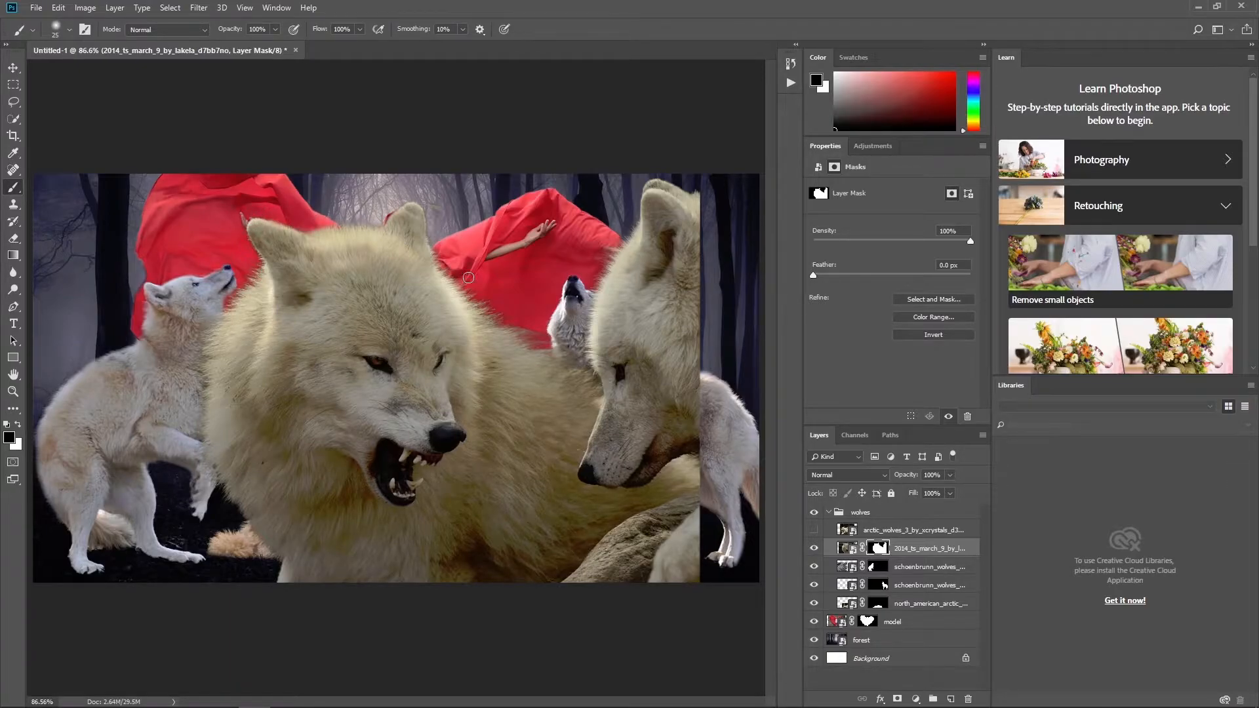
key(bracketright)
key(bracketright)
key(bracketright)
key(bracketright)
key(bracketright)
mouse_move(449, 261)
mouse_down()
mouse_move(538, 339)
mouse_move(490, 283)
mouse_move(584, 364)
mouse_move(523, 345)
mouse_up()
key(bracketleft)
key(bracketleft)
key(bracketleft)
key(bracketleft)
key(bracketright)
key(bracketright)
mouse_move(609, 238)
mouse_down()
mouse_move(588, 261)
mouse_move(613, 240)
mouse_up()
Paint black on the snarling wolf's mask along the outer fur of its neck and chest with a larger brush.
key(bracketright)
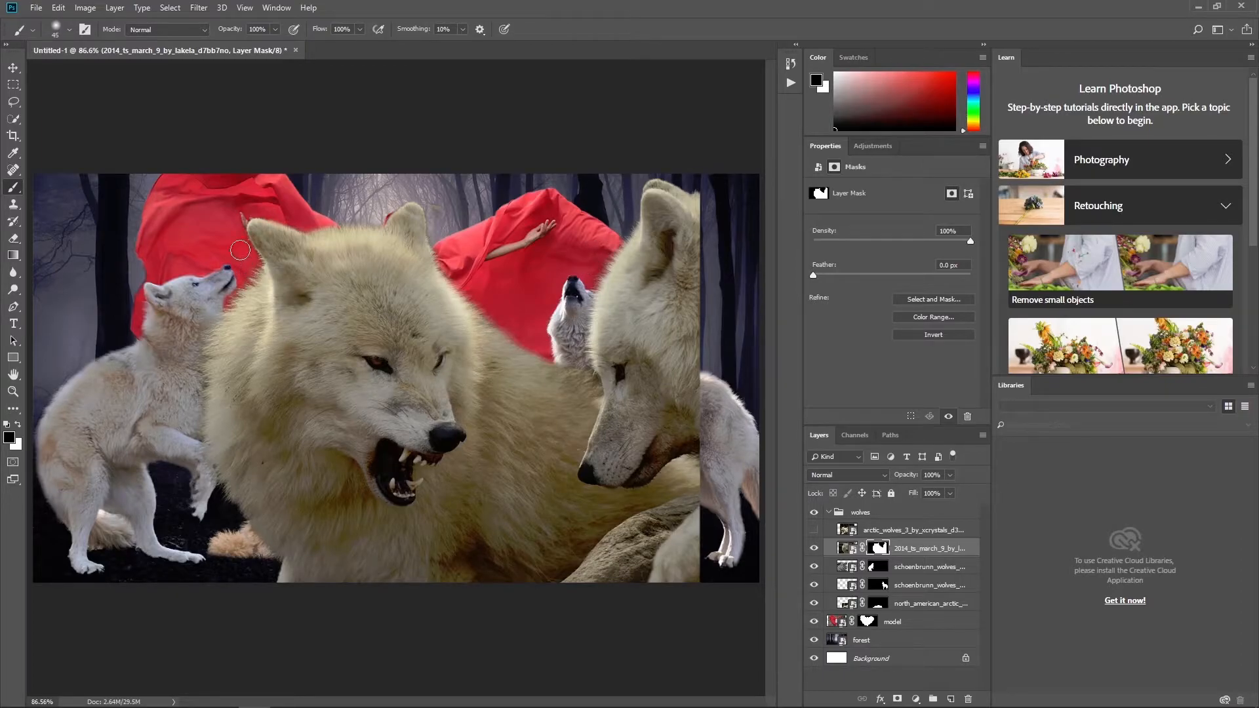
key(bracketright)
key(bracketright)
key(bracketright)
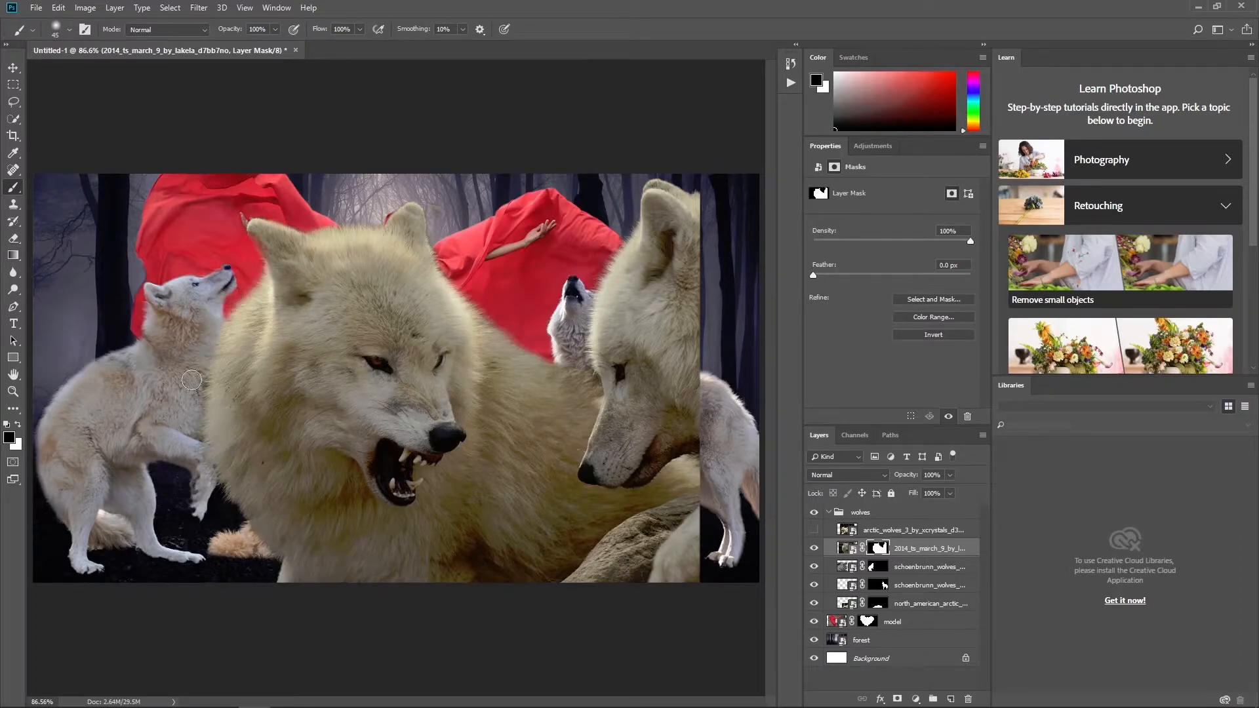
key(bracketright)
mouse_move(187, 379)
mouse_down()
mouse_move(193, 475)
mouse_move(236, 541)
mouse_move(207, 488)
mouse_up()
key(bracketleft)
key(bracketleft)
key(bracketleft)
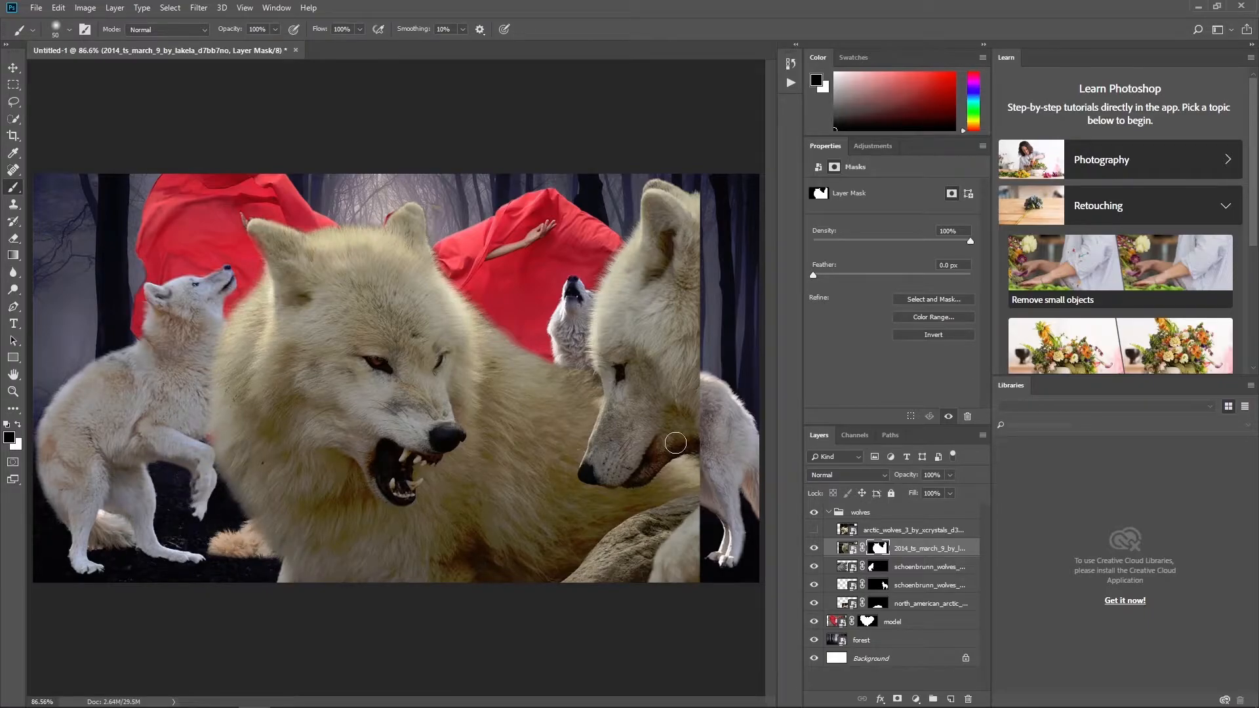
Scale the snarling wolves down to about 56% and place them in the scene's lower right corner, in front of the howling wolf.
click(846, 548)
key(ctrl+t)
drag(694, 178, 541, 281)
drag(471, 334, 724, 424)
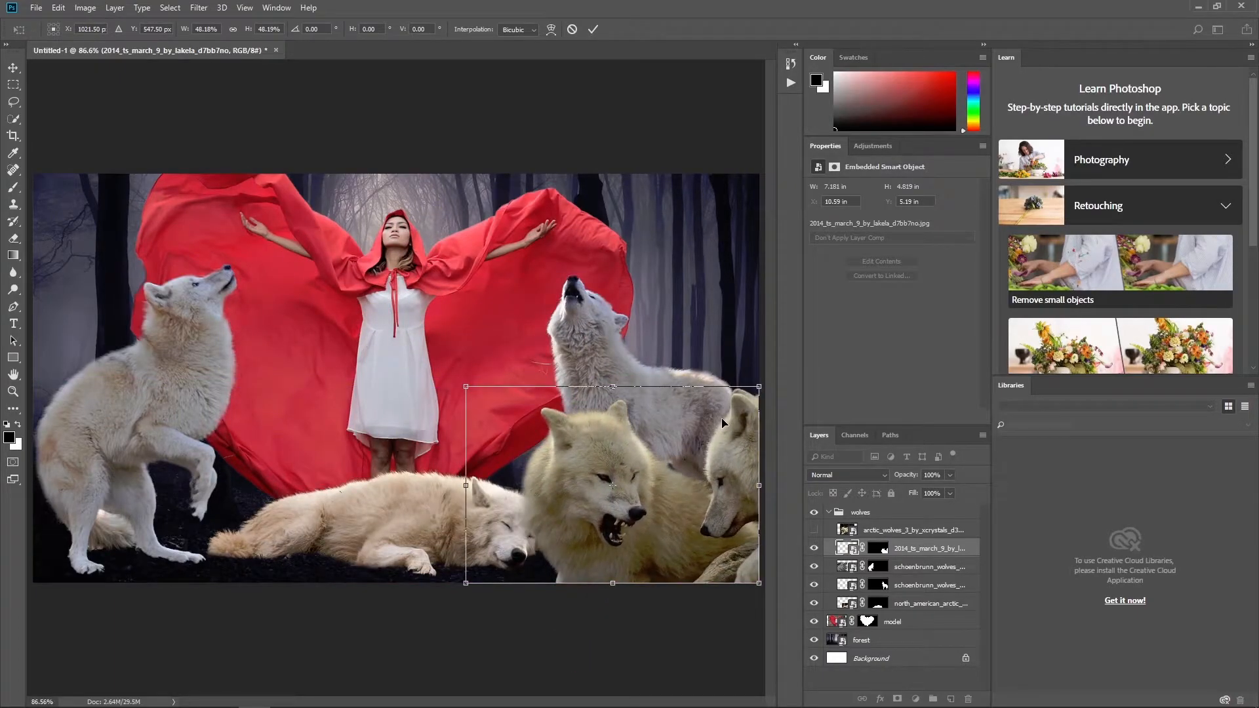
drag(768, 387, 775, 348)
drag(699, 421, 674, 403)
drag(413, 350, 416, 353)
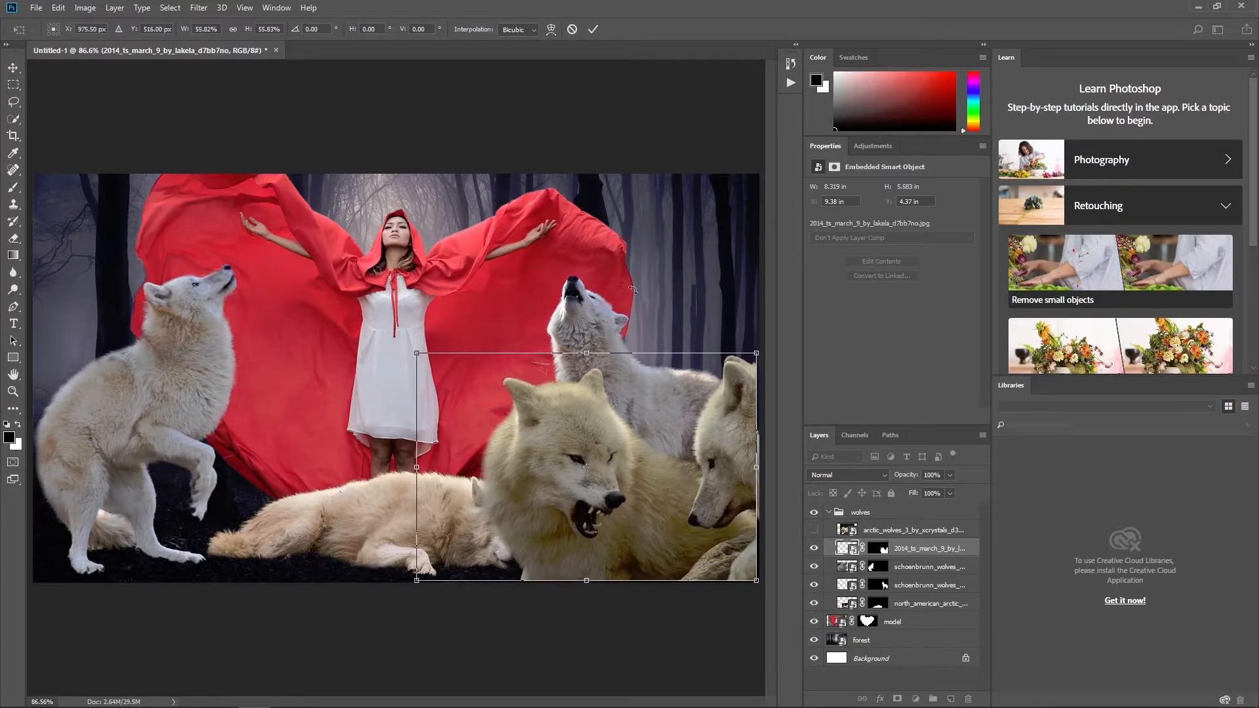
click(594, 29)
key(ctrl+t)
drag(675, 432, 671, 430)
click(594, 29)
Move the sleeping wolf slightly to the left so the snarling wolf no longer covers its face.
key(b)
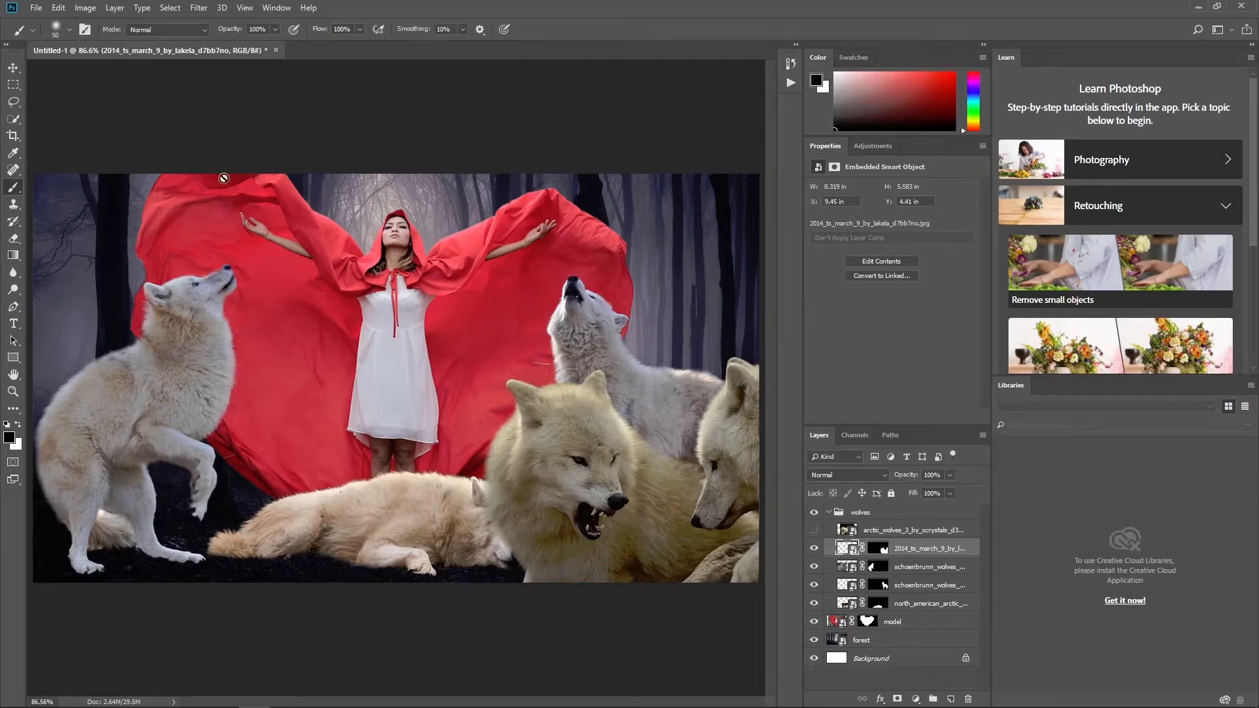
key(v)
mouse_move(412, 526)
mouse_down()
mouse_move(362, 526)
mouse_move(400, 503)
mouse_up()
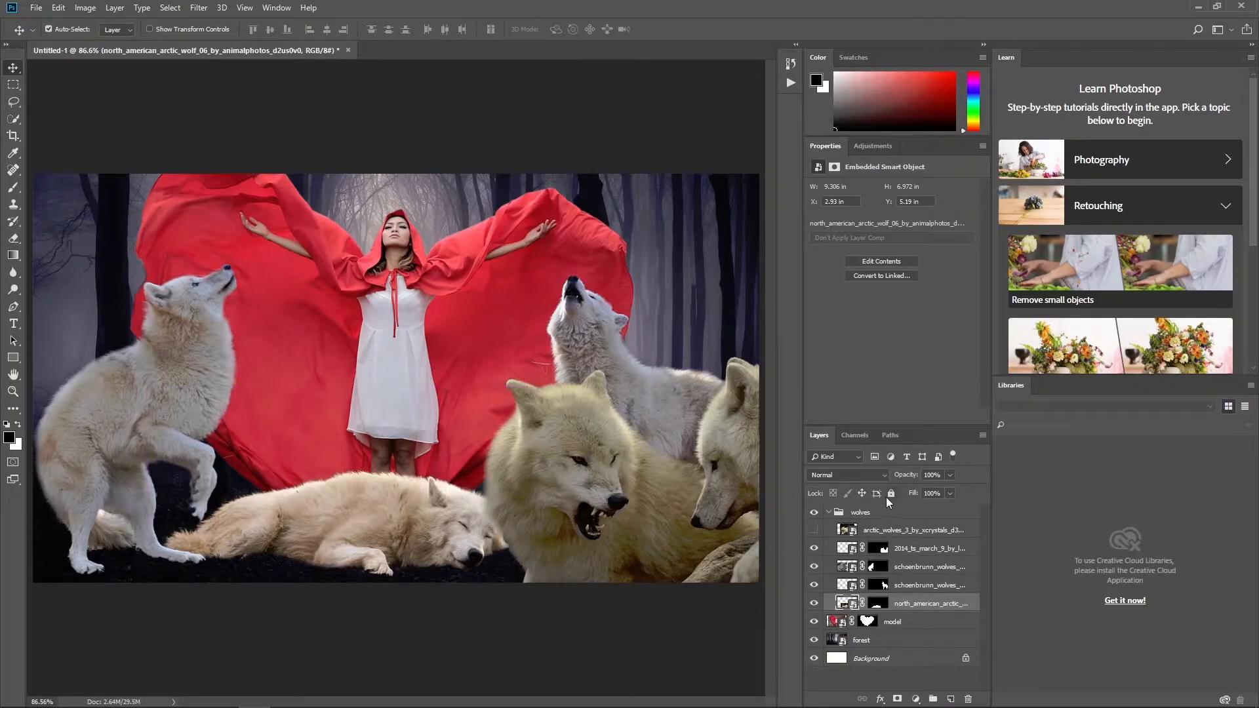
Show the arctic_wolves_3 layer and mask out its background using Select Subject.
click(814, 529)
click(846, 533)
click(170, 7)
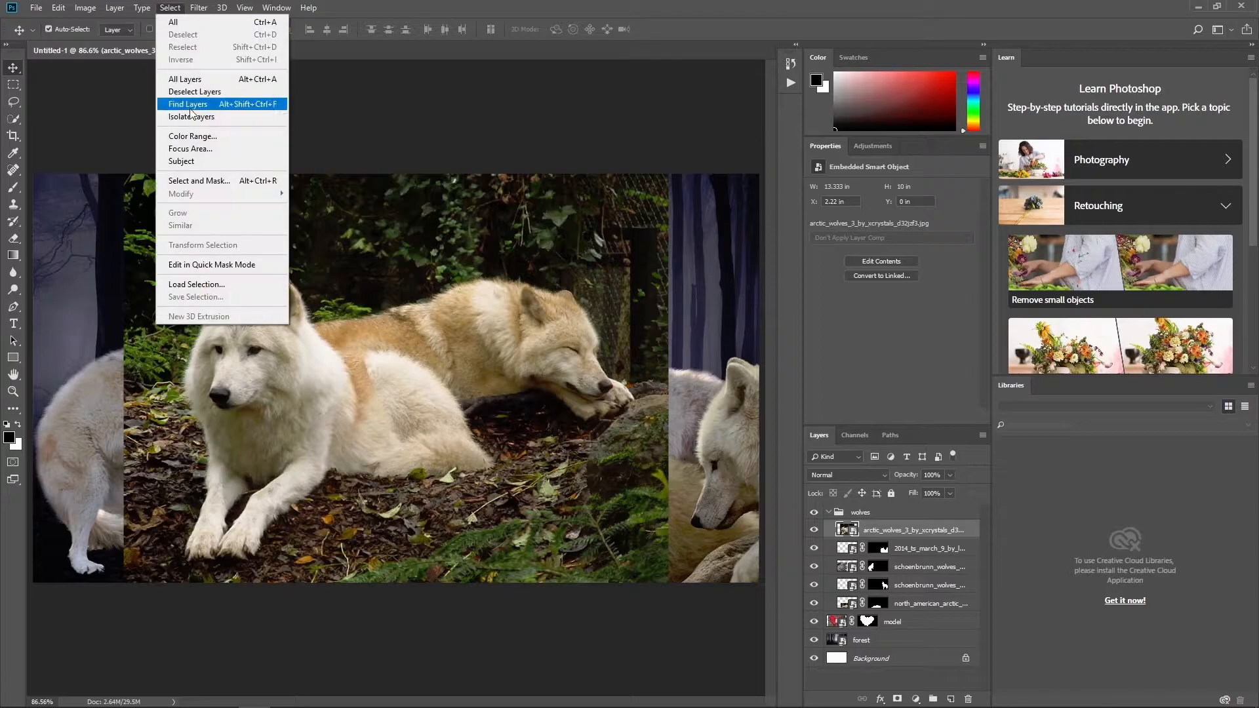
click(183, 167)
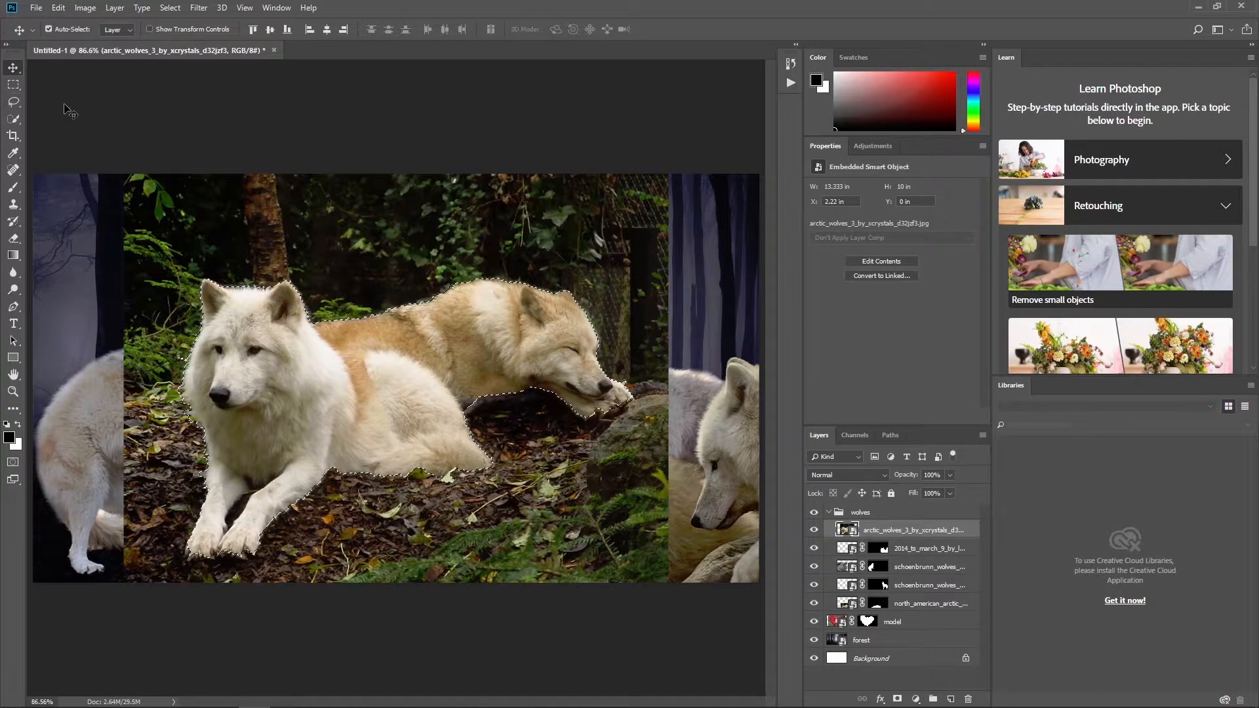
key(w)
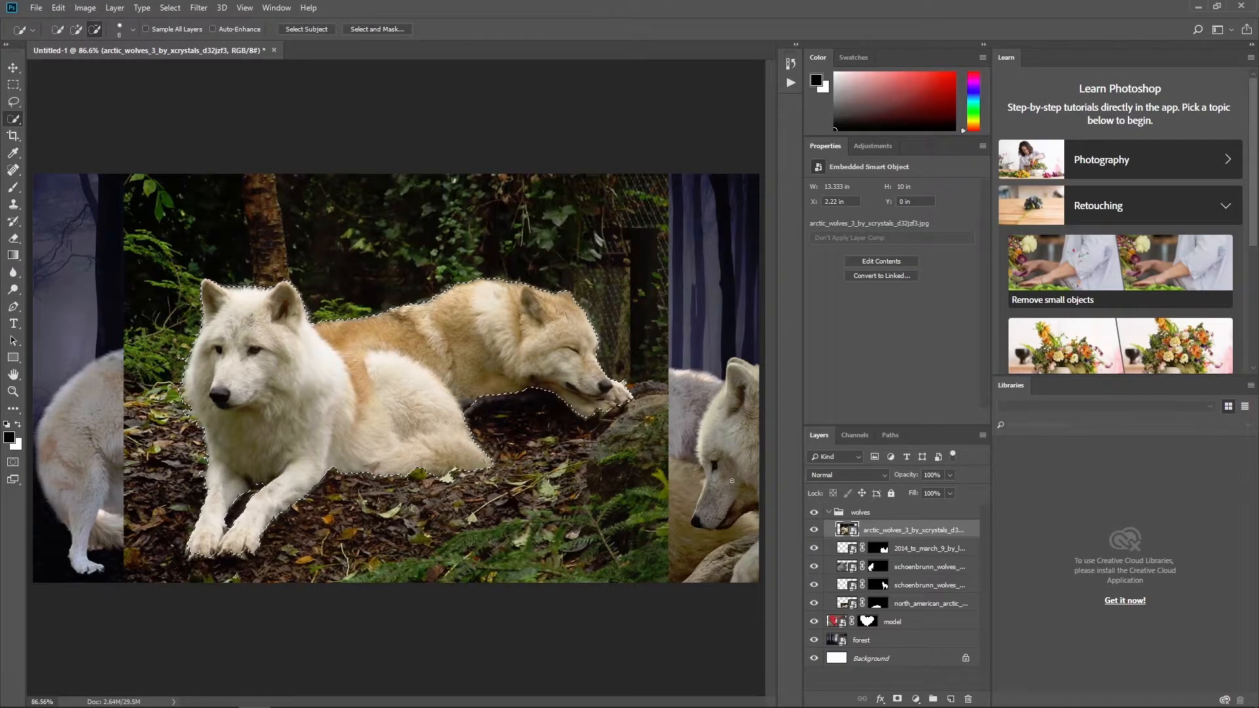
click(897, 699)
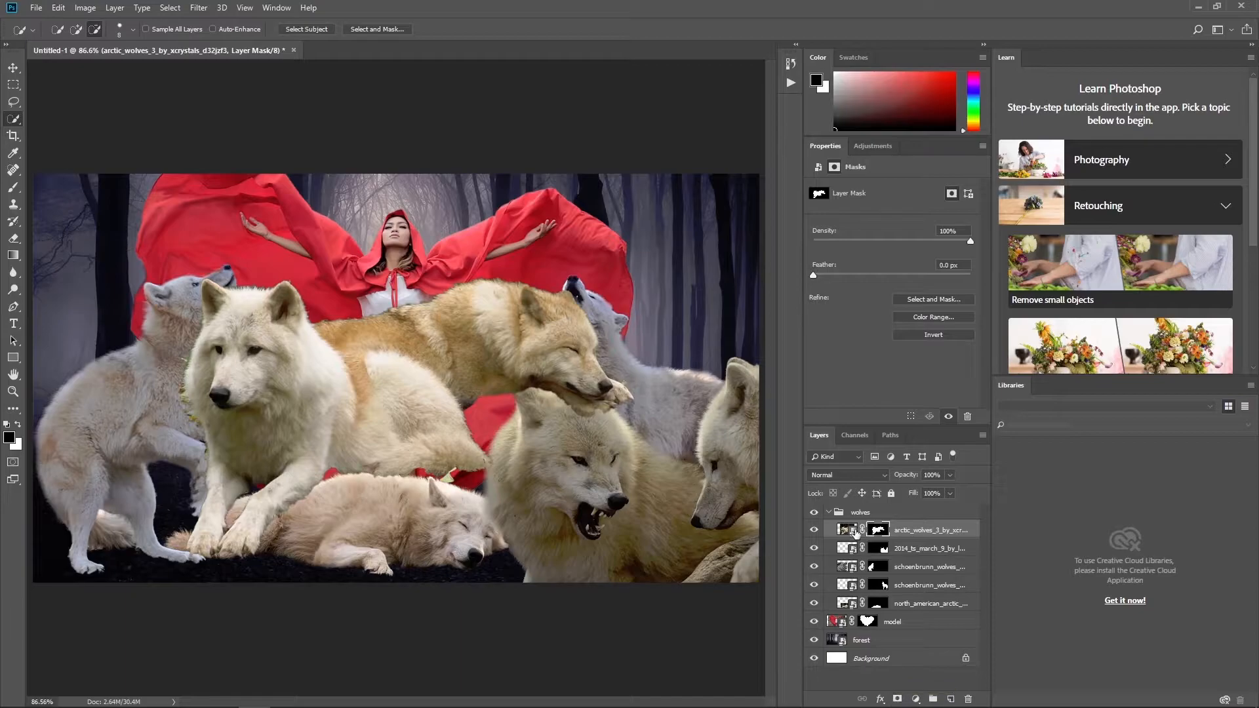
Refine the two lying wolves' mask in Select and Mask, brushing along the back, hindquarters, chest and front paws.
click(923, 301)
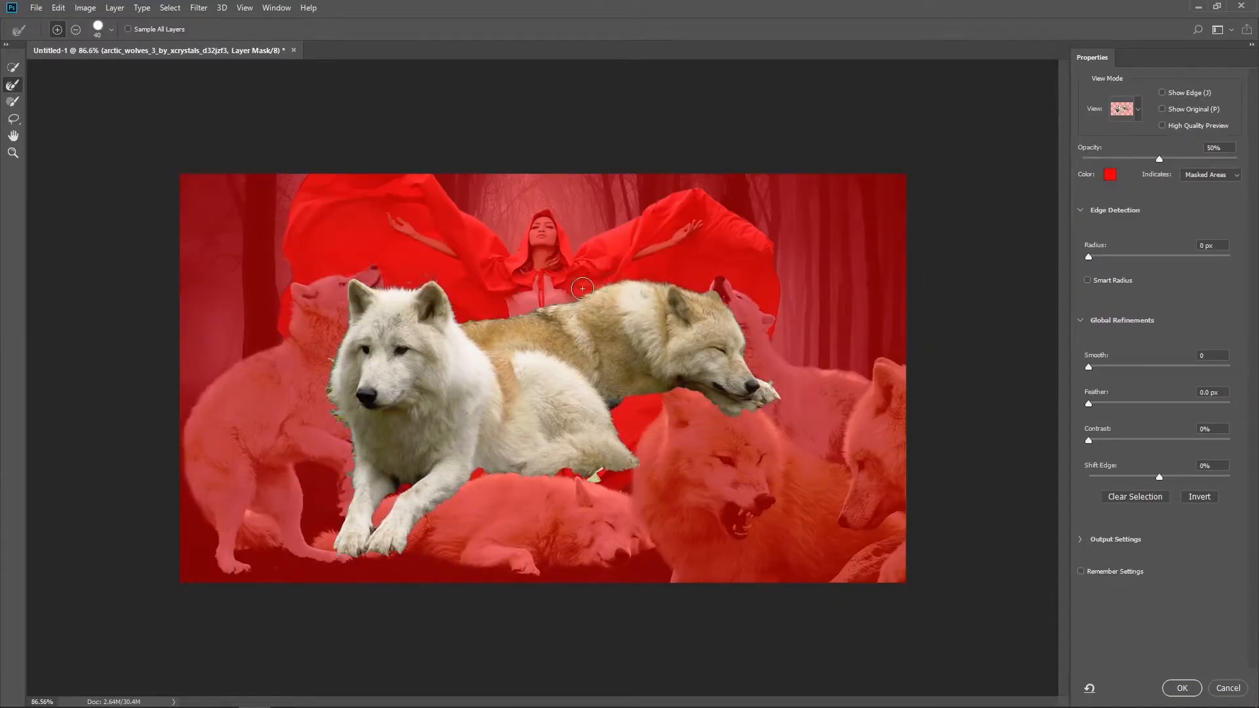
drag(499, 305, 531, 310)
click(637, 479)
mouse_move(332, 337)
mouse_down()
mouse_move(328, 411)
mouse_move(346, 475)
mouse_move(329, 504)
mouse_move(375, 572)
mouse_up()
click(13, 101)
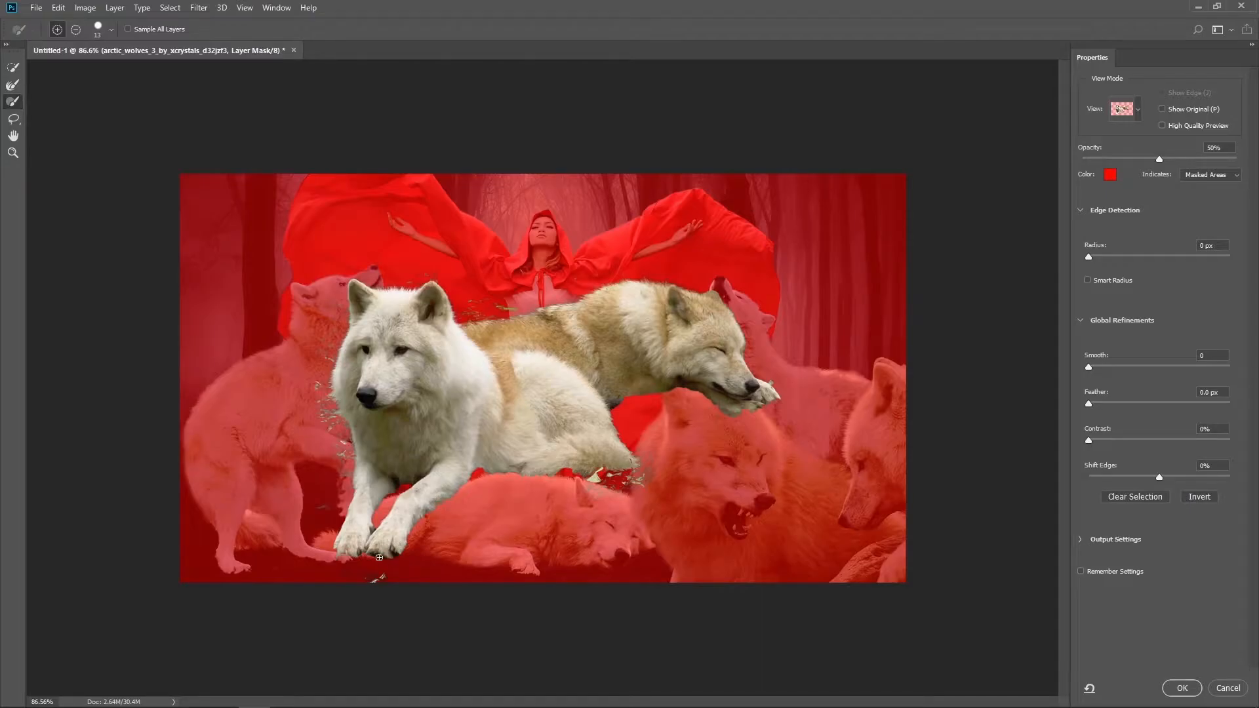
click(1181, 688)
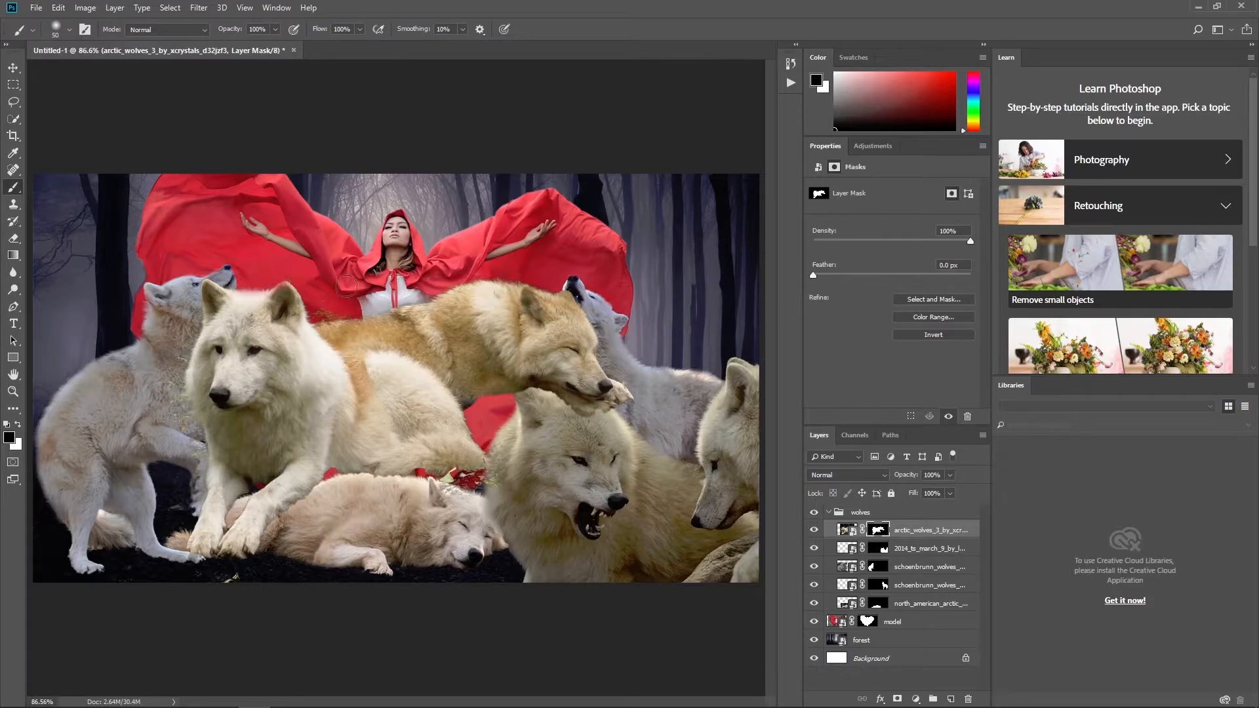
Paint black on the lying wolves' mask with a brush of about 25 px to remove the leftover leaves around the fur.
key(bracketleft)
key(bracketleft)
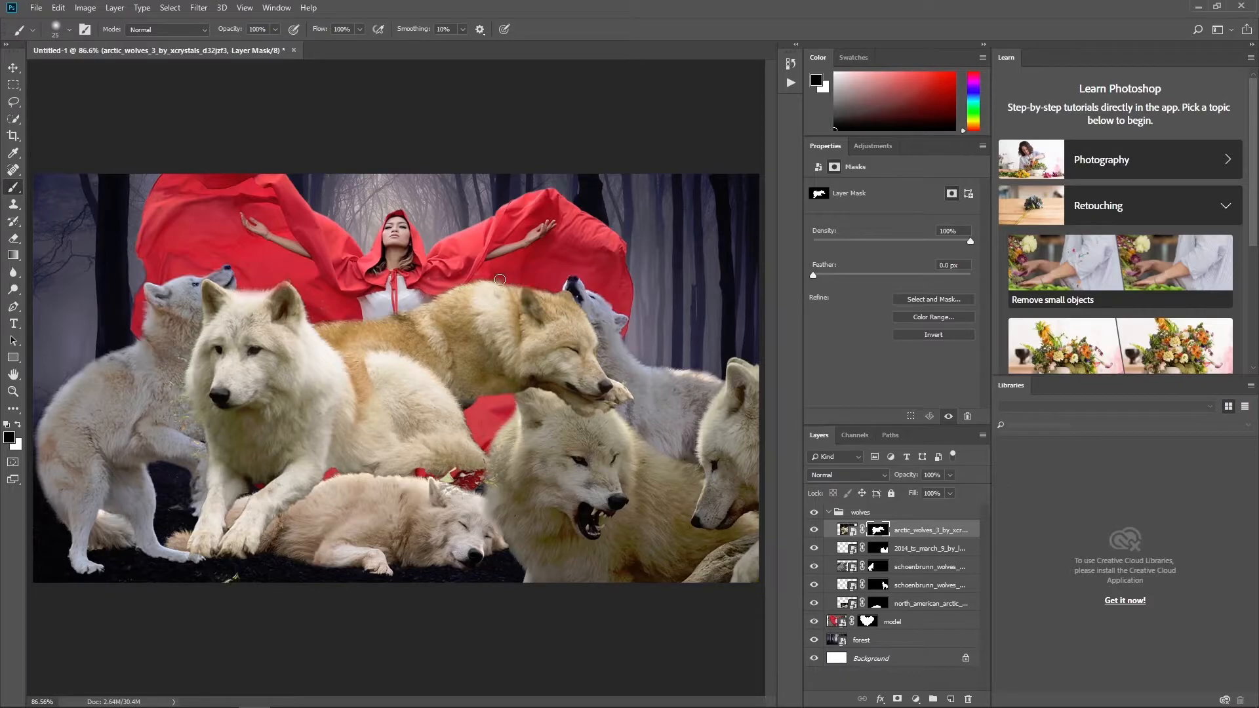
mouse_move(504, 453)
mouse_down()
mouse_move(443, 476)
mouse_move(484, 491)
mouse_move(451, 476)
mouse_move(505, 467)
mouse_up()
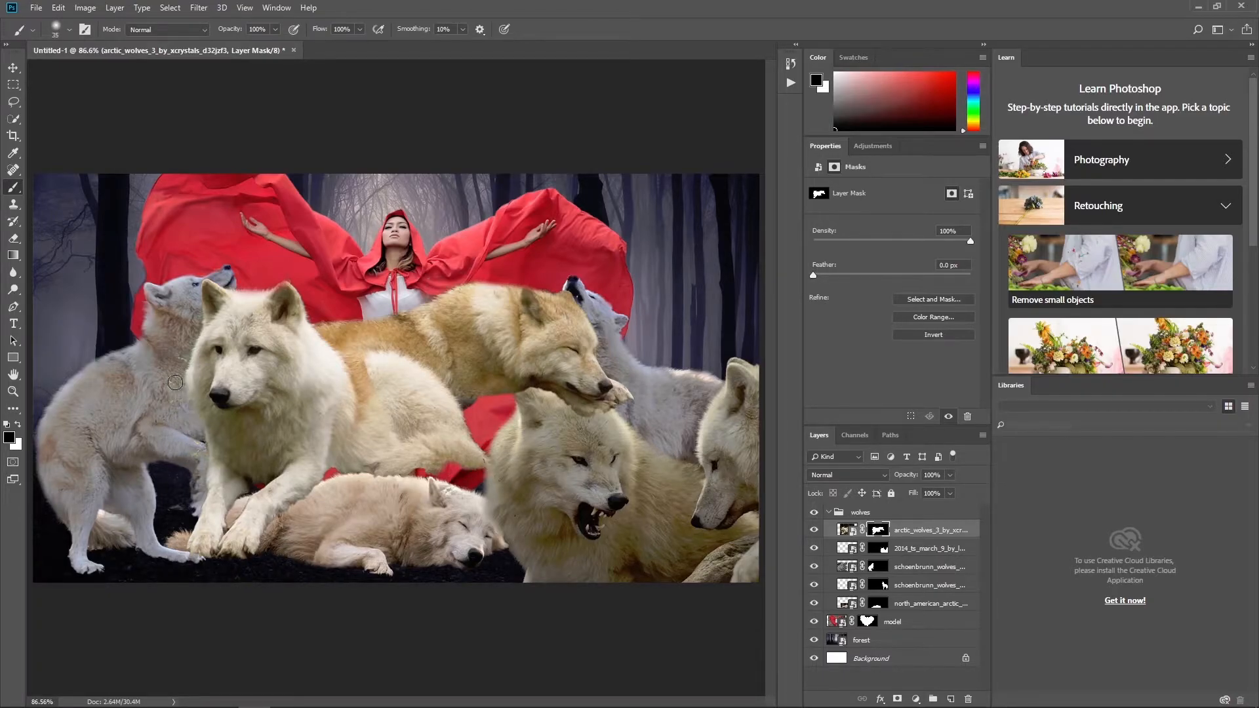
key(bracketleft)
Flip the lying wolves horizontally, scale them down and place them in the scene's lower left corner, in front of the raised-paw wolf.
click(846, 531)
key(ctrl+t)
right_click(337, 378)
click(393, 539)
drag(542, 381, 136, 519)
drag(364, 275, 325, 267)
drag(272, 382, 264, 411)
drag(301, 319, 279, 340)
drag(243, 431, 243, 435)
drag(280, 342, 259, 361)
drag(242, 416, 242, 423)
mouse_move(260, 372)
mouse_down()
mouse_move(208, 364)
mouse_move(233, 365)
mouse_up()
key(Return)
Enlarge the sleeping wolf slightly and shift it left toward the lying wolves.
key(v)
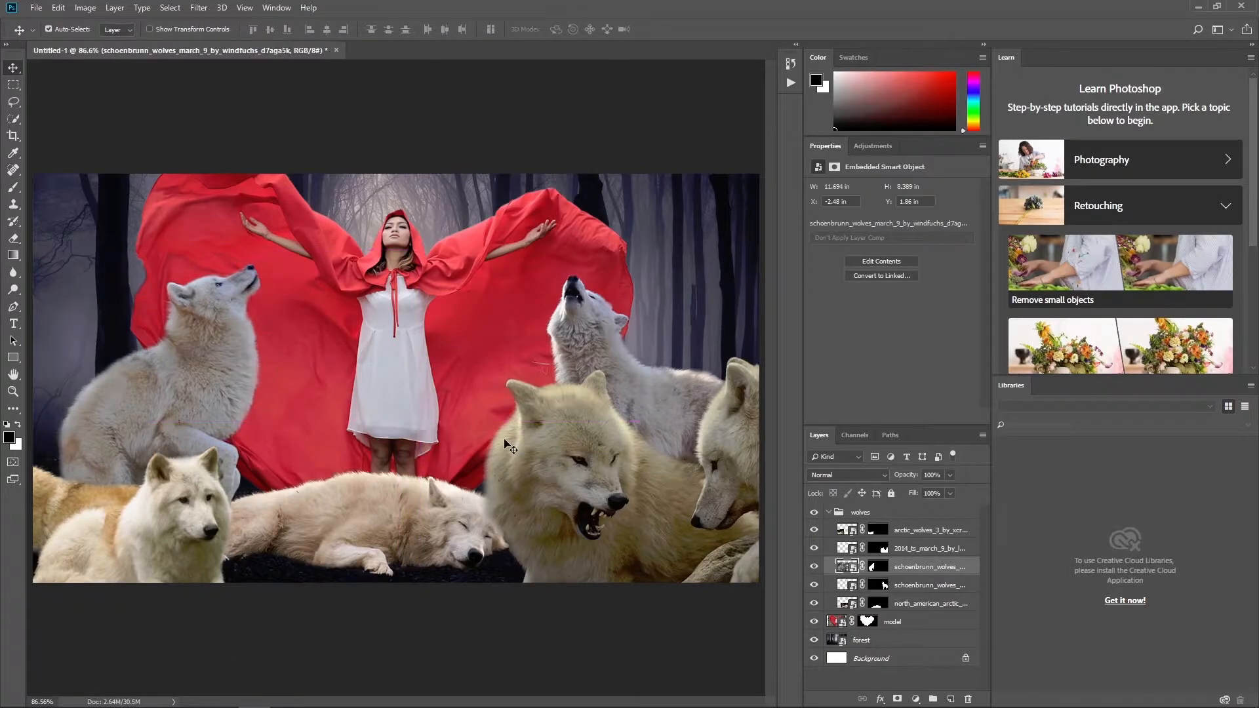
click(418, 516)
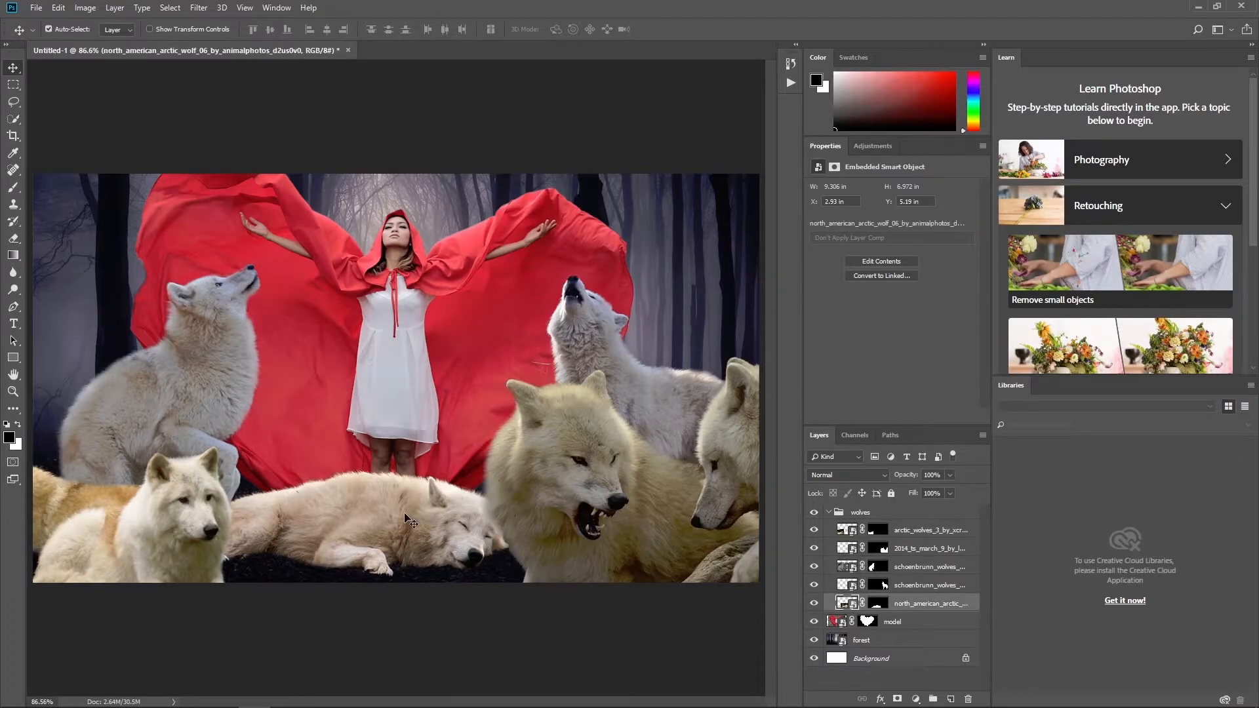
key(ctrl+t)
drag(535, 382, 552, 370)
drag(462, 462, 415, 463)
key(Return)
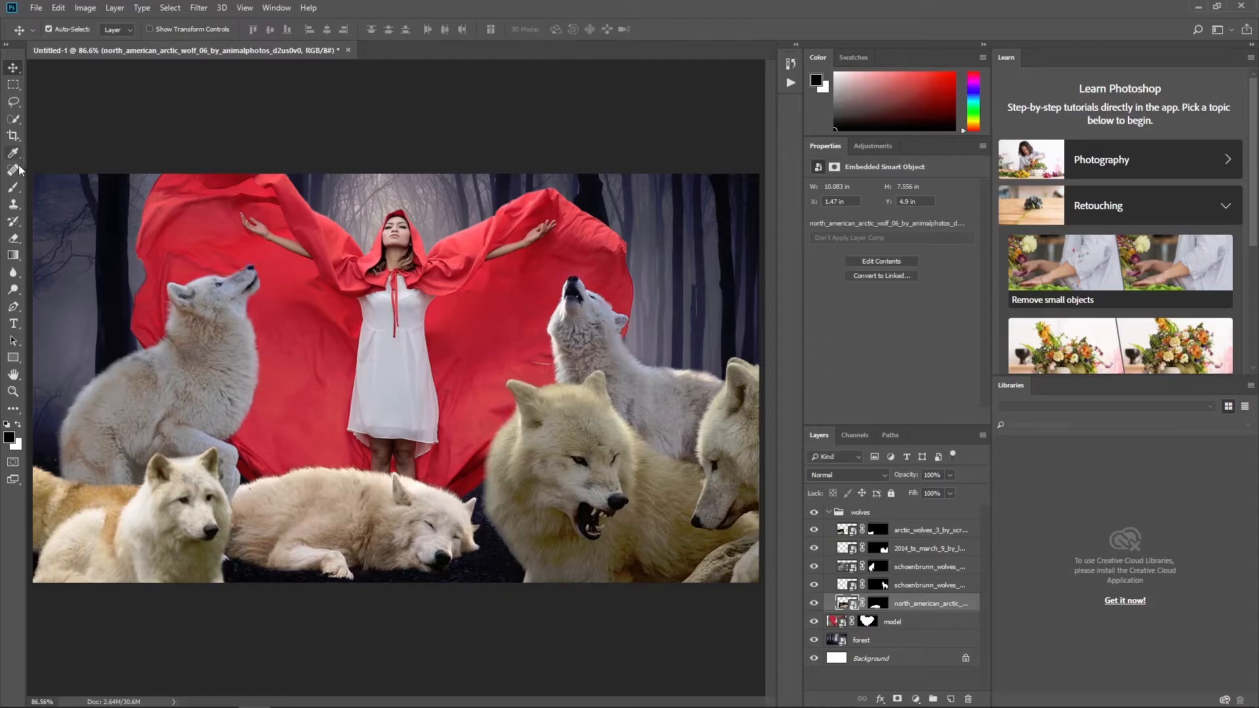
Paint black on the sleeping wolf's mask with a brush of about 20 px to clean the edge along its cheek and muzzle.
click(13, 187)
click(879, 604)
key(bracketleft)
key(bracketleft)
key(bracketleft)
key(bracketleft)
key(bracketleft)
key(bracketleft)
drag(481, 538, 473, 556)
key(x)
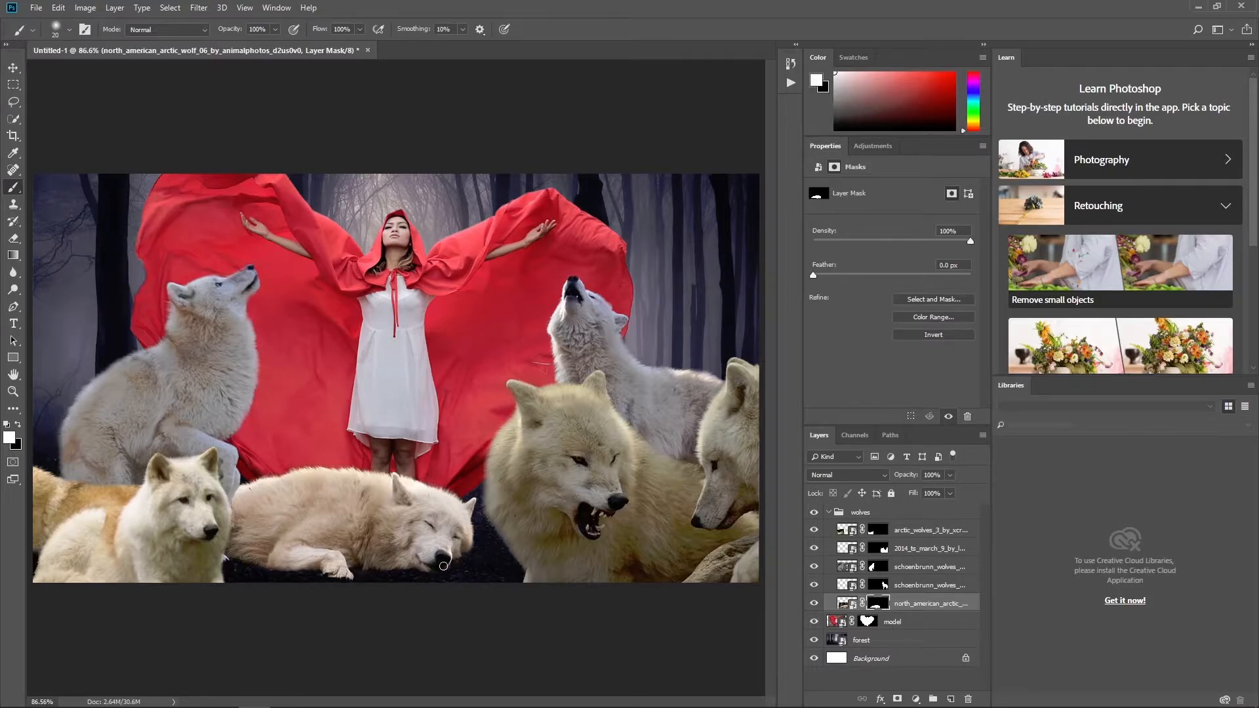
key(x)
Move the sleeping wolf right until its head meets the snarling wolf.
click(850, 604)
key(ctrl+t)
drag(442, 516, 471, 516)
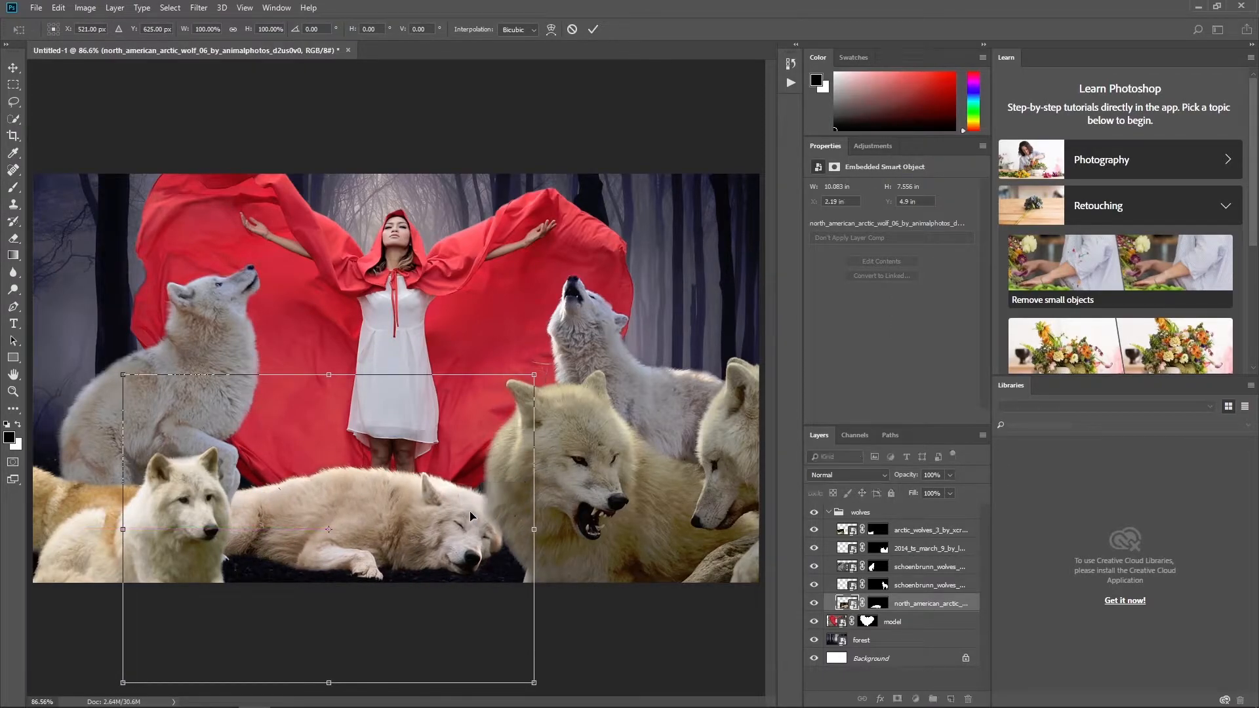
key(Return)
click(537, 487)
click(668, 276)
Nudge the snarling wolf and the sleeping wolf slightly to the right with the Move tool.
click(15, 70)
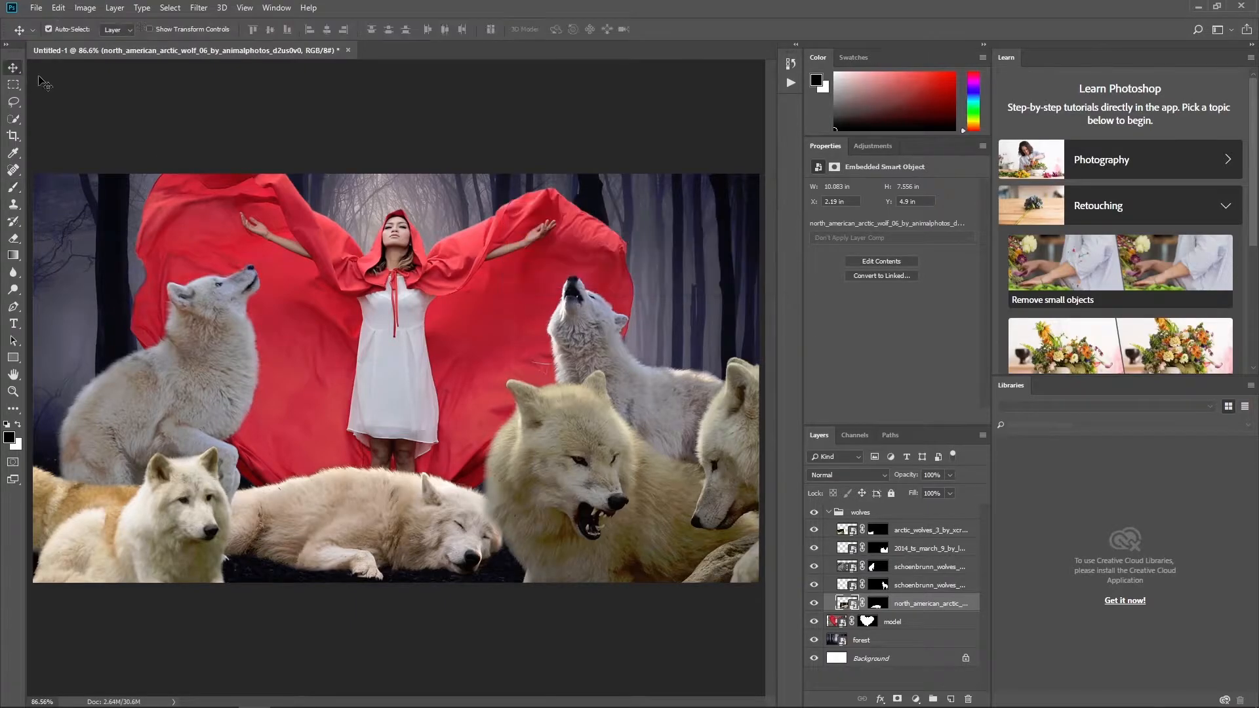
click(580, 466)
click(885, 549)
drag(590, 457, 598, 454)
drag(441, 506, 450, 507)
Touch up the snarling wolf's mask with a 50 px brush along its edge beside the sleeping wolf.
click(885, 549)
click(885, 549)
key(b)
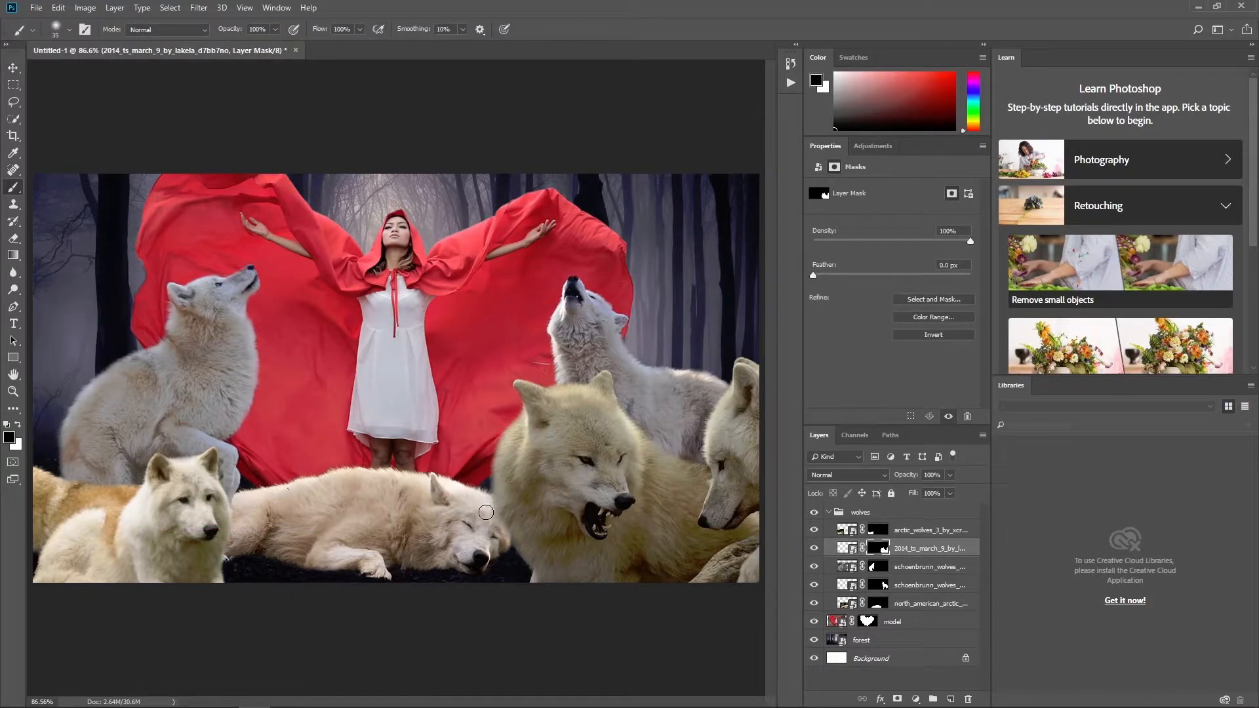
key(bracketright)
key(bracketright)
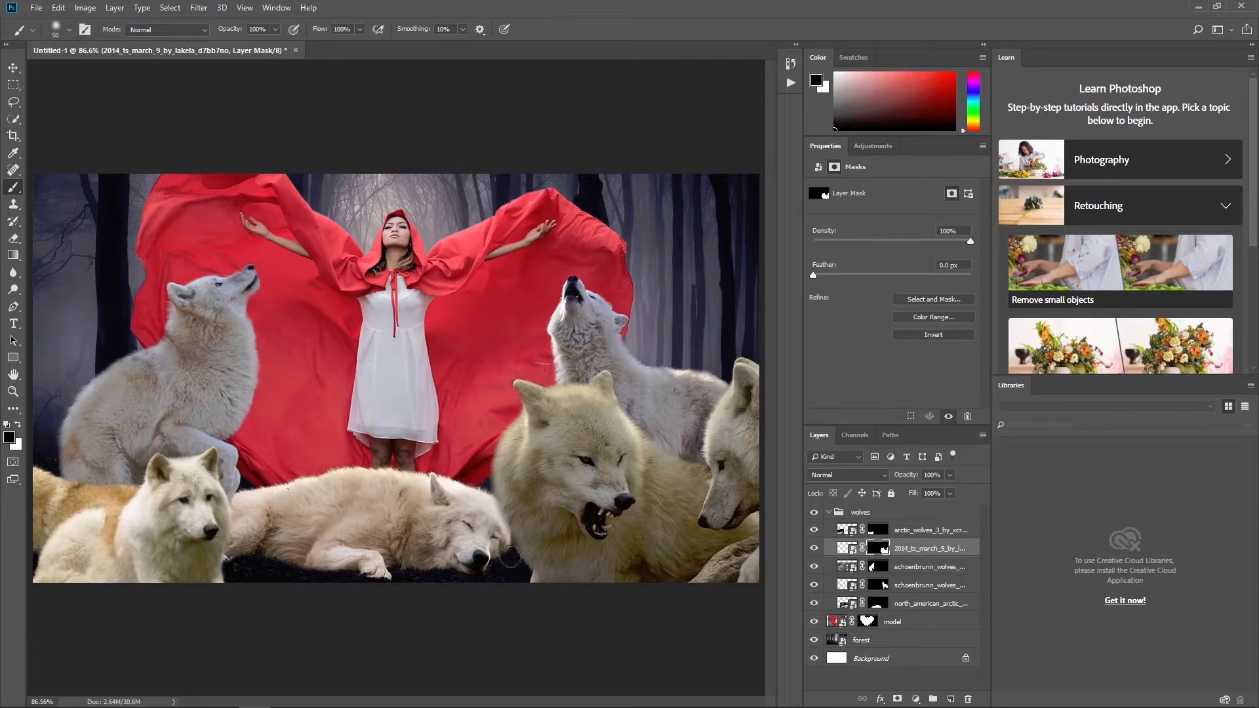
key(x)
Collapse the wolves group and apply a Camera Raw Filter to the model layer with Sharpening 51, sharpening Detail 67 and Noise Reduction 87.
click(829, 512)
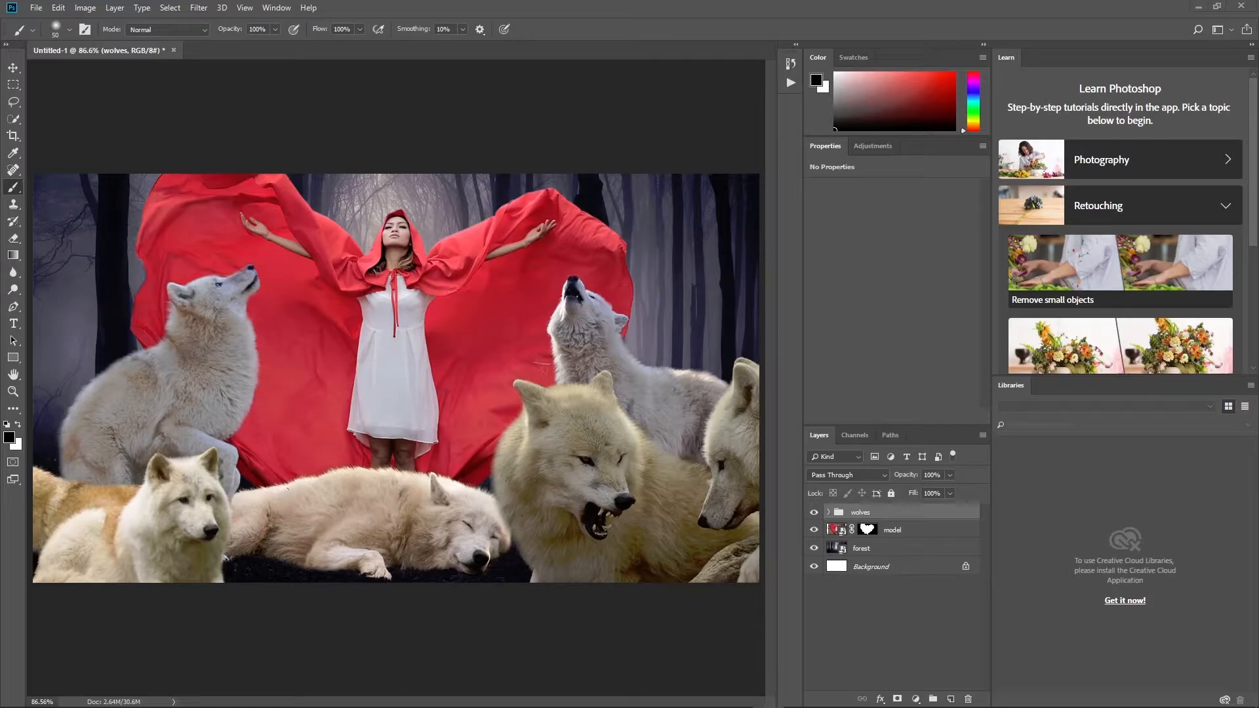
click(830, 535)
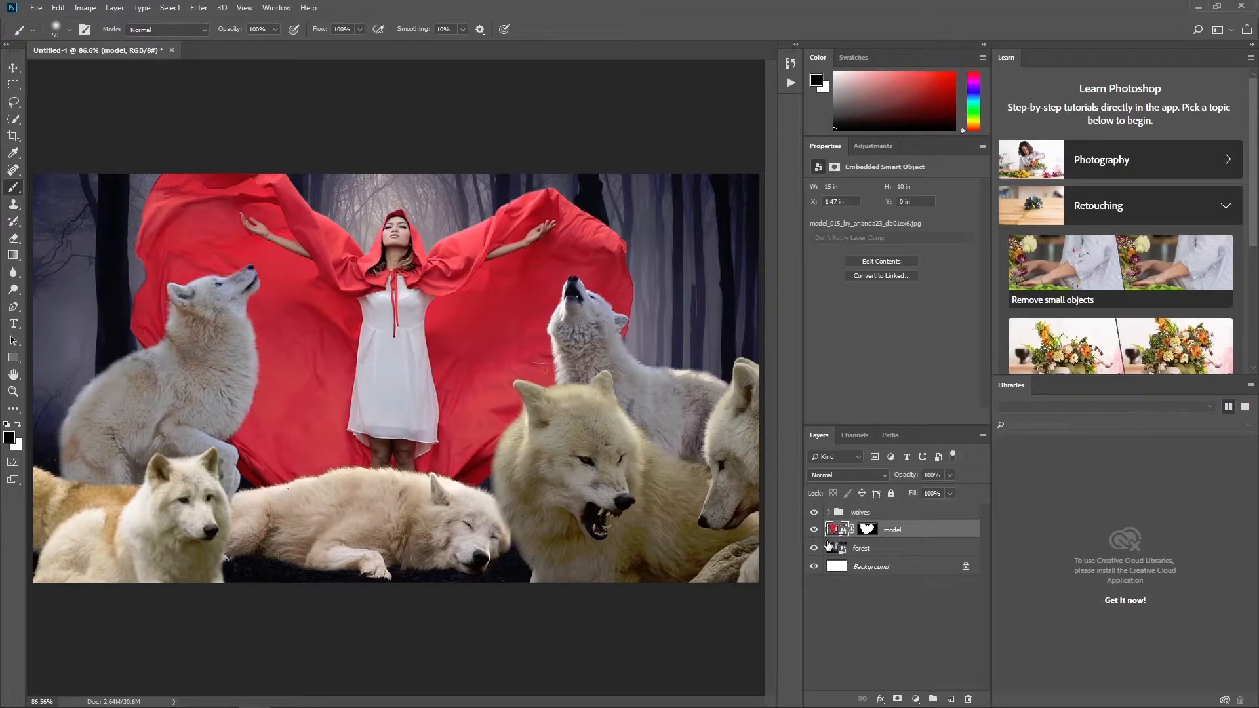
click(198, 8)
click(219, 86)
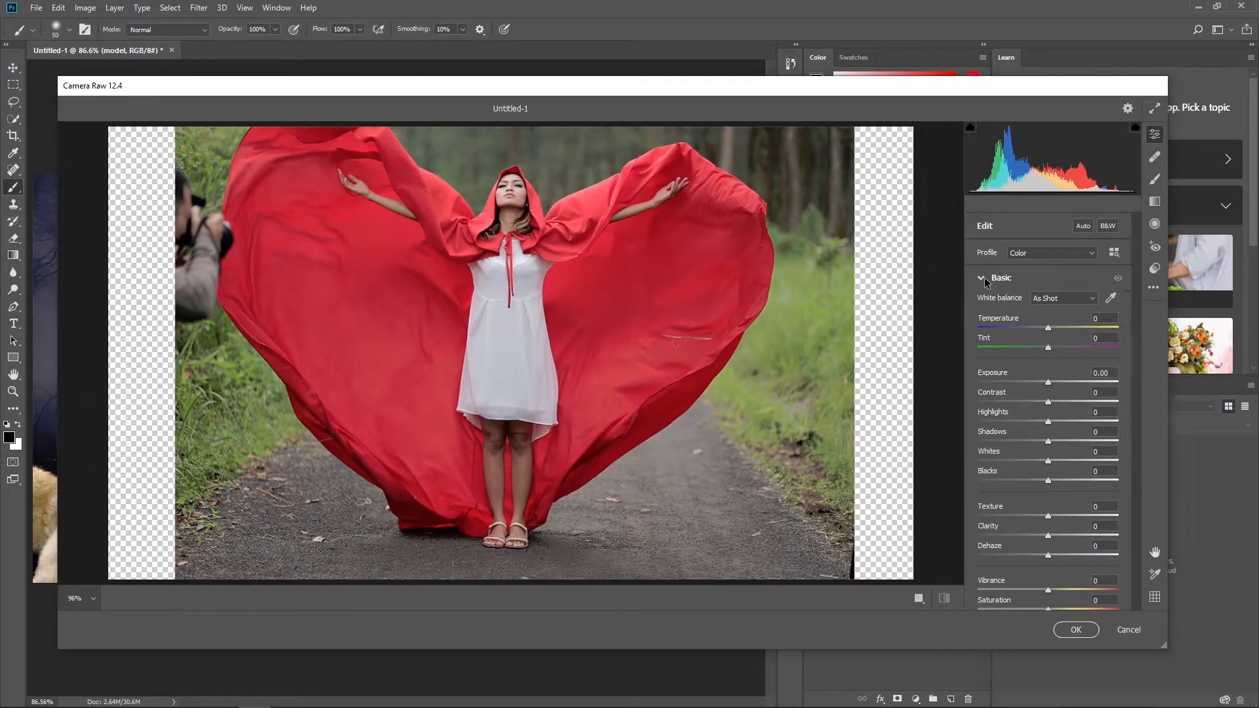
click(983, 279)
click(986, 335)
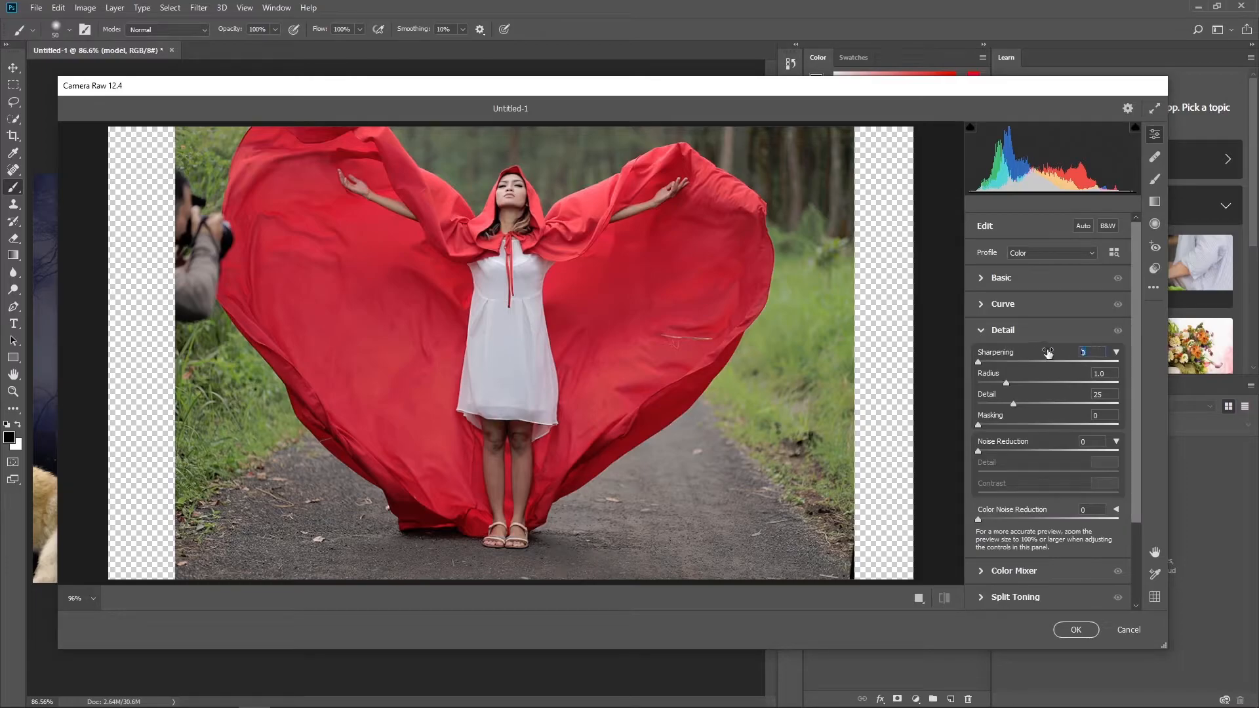
text(51)
text(87)
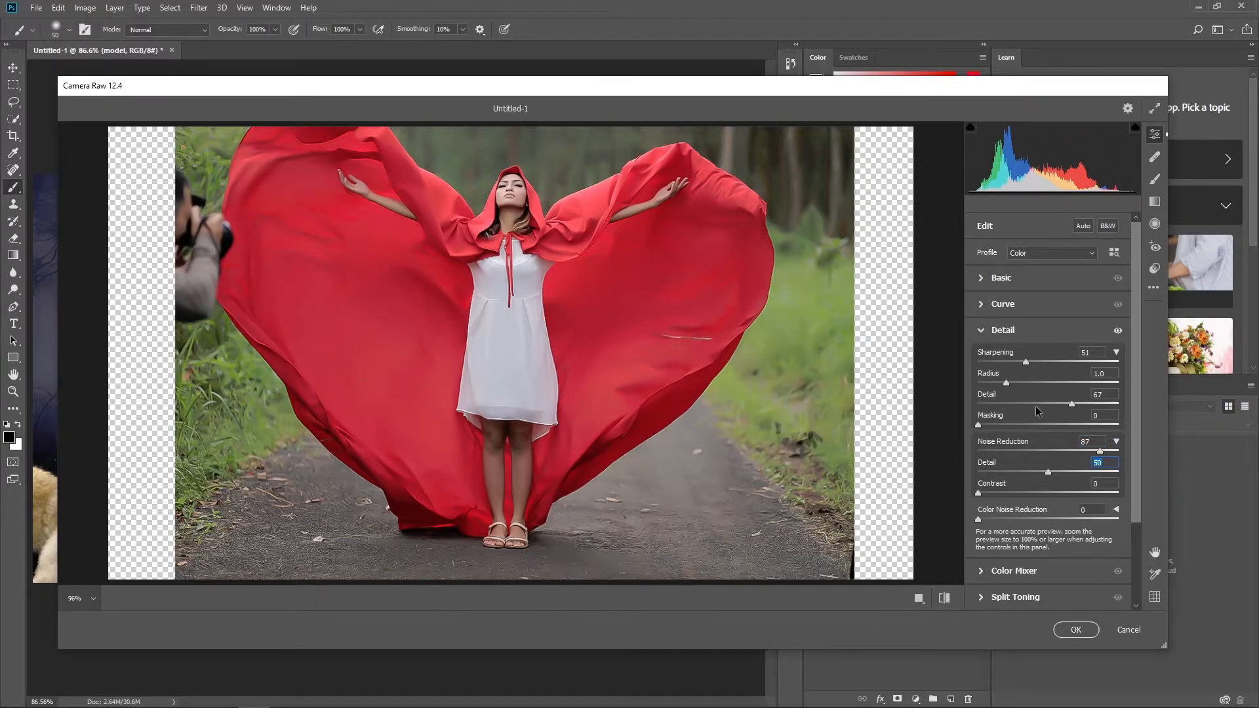
click(1076, 633)
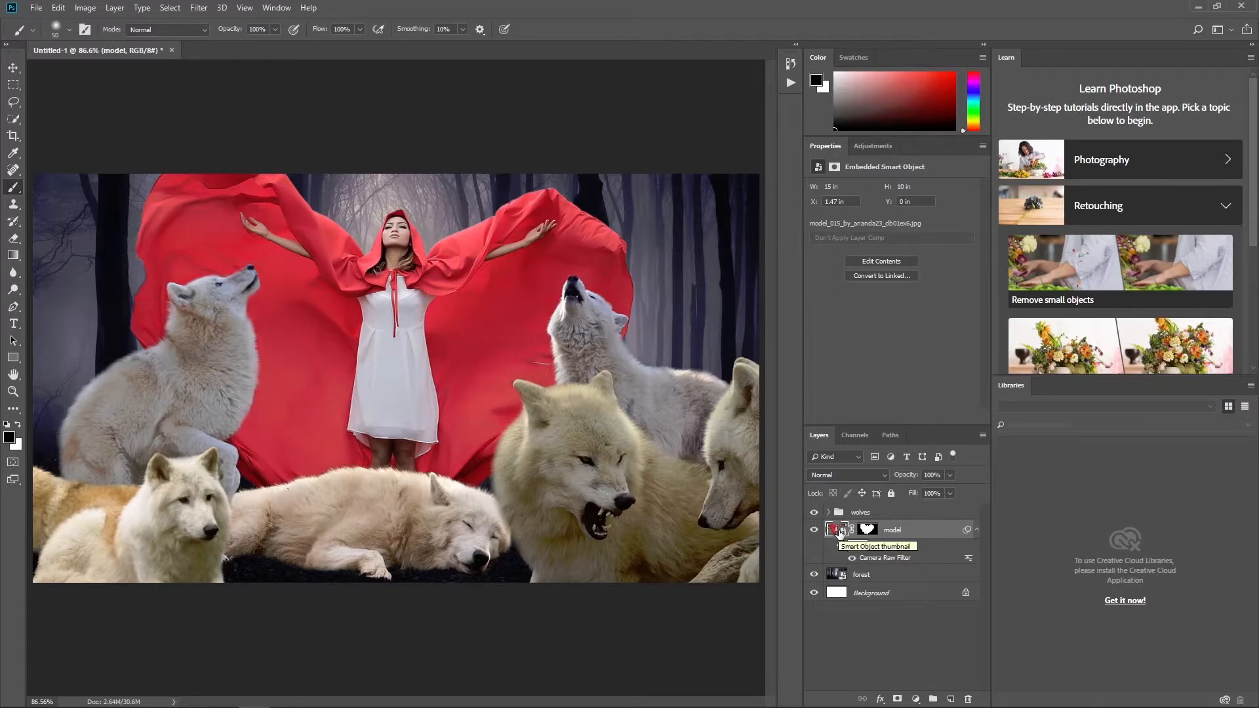
Add a Curves adjustment clipped to the model layer and set its black point to input 13, output 0.
click(915, 699)
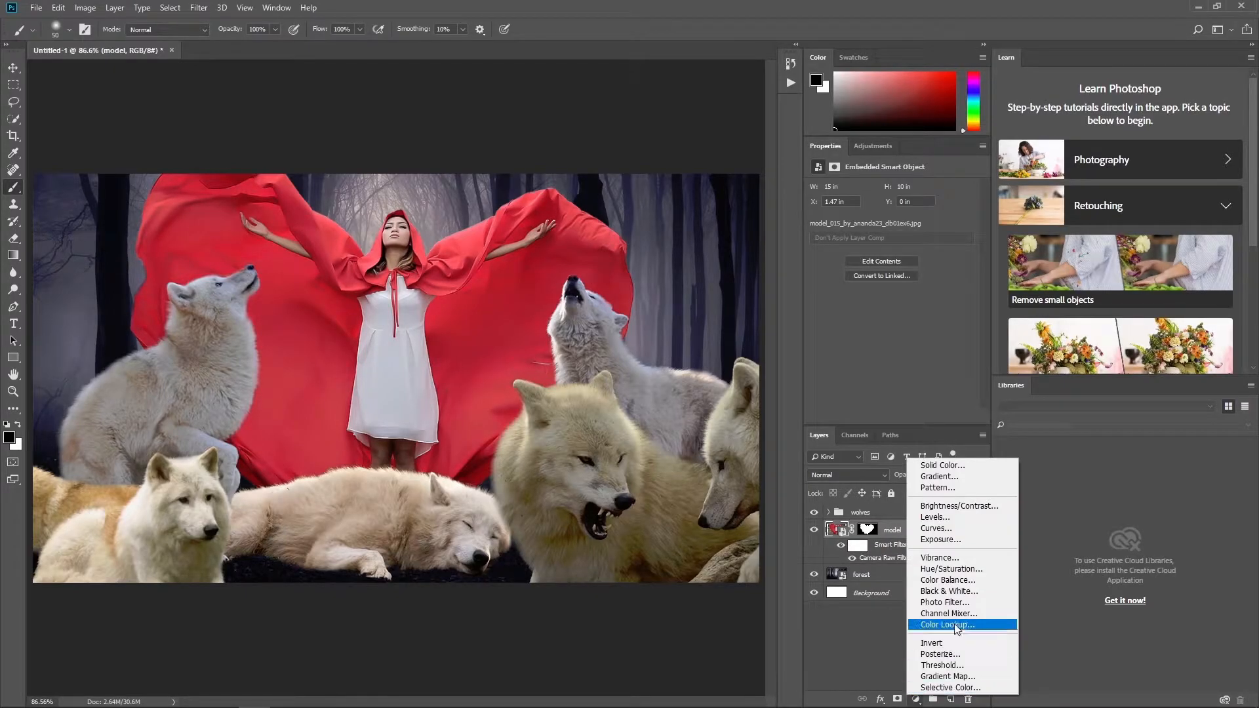
click(963, 530)
click(891, 416)
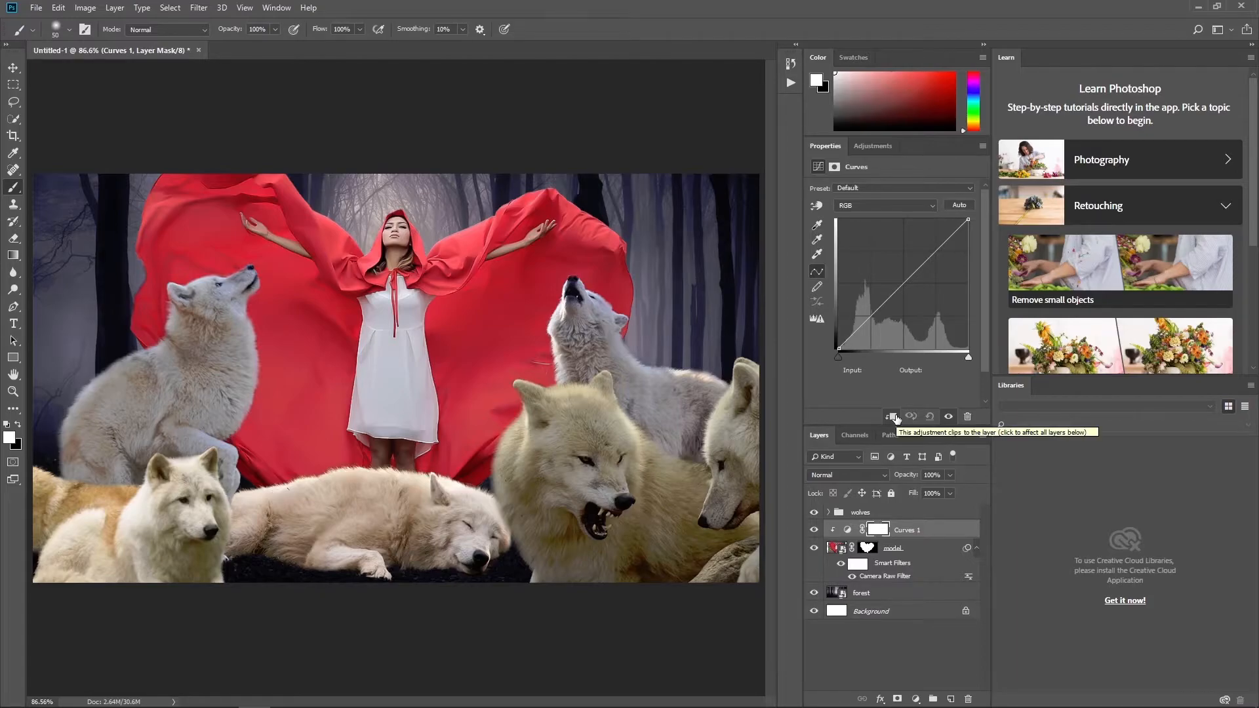
drag(841, 349, 842, 348)
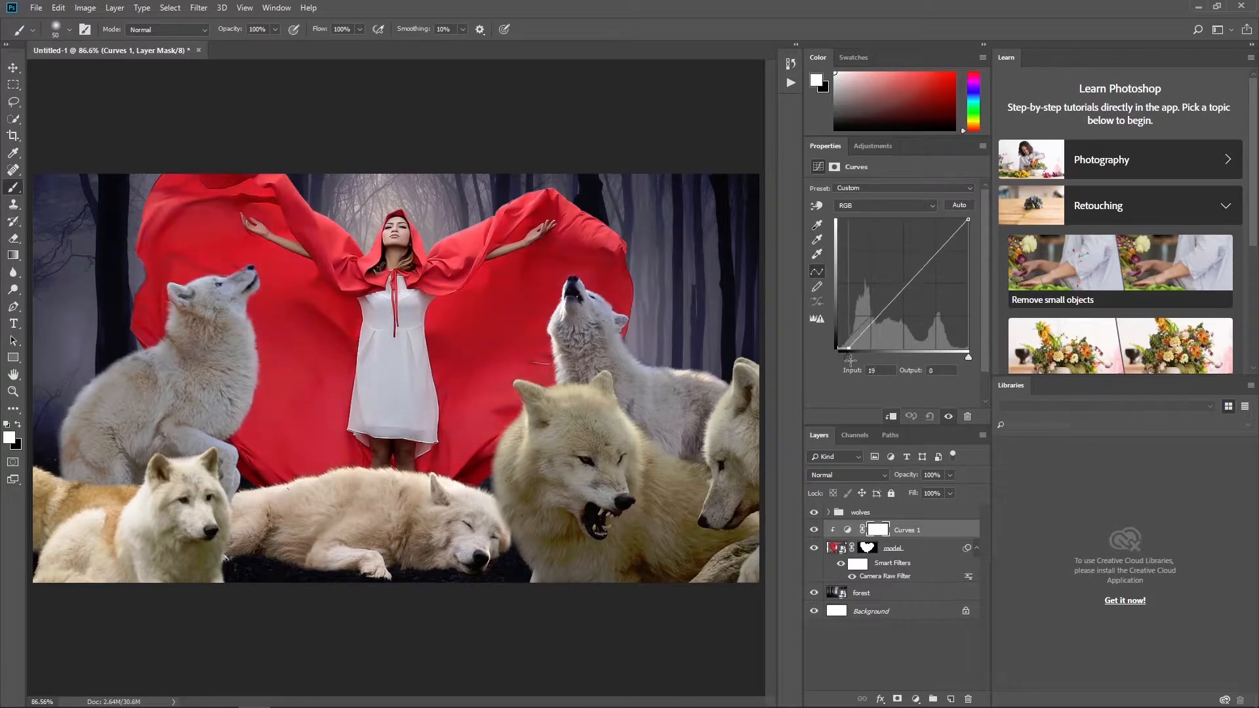
text(13)
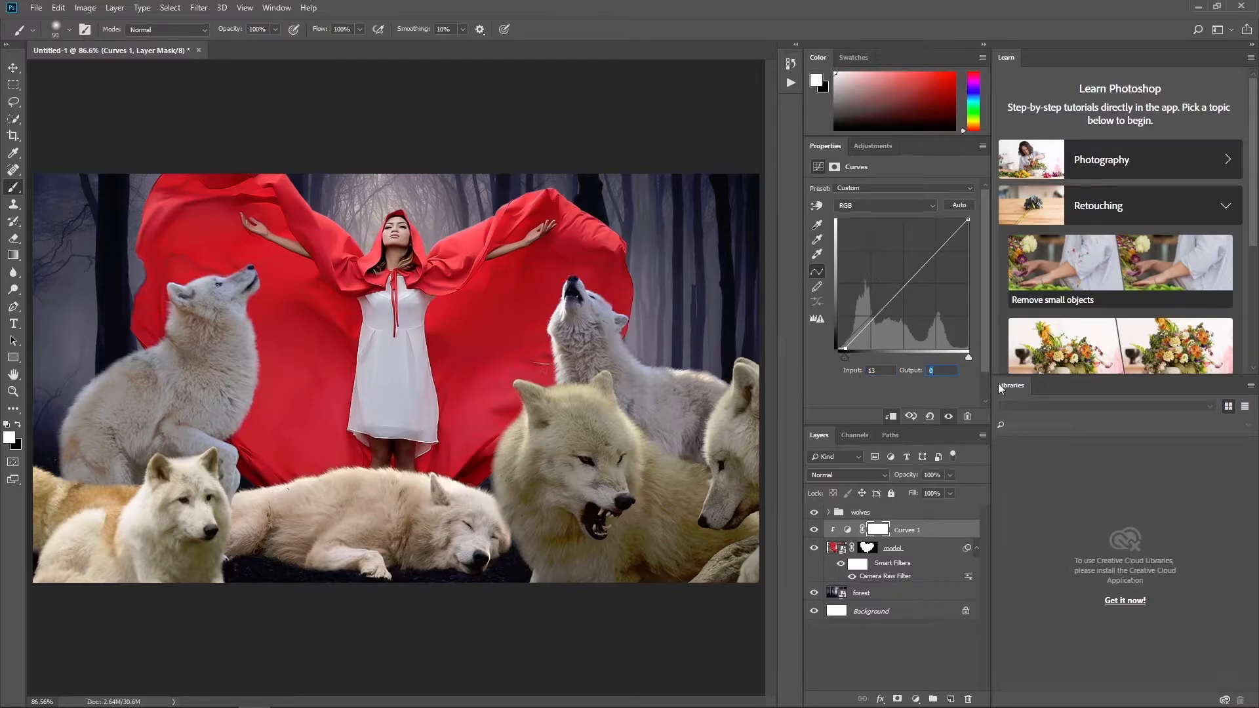
Darken the model's curve with a midpoint at input 160, output 110, and set the white point's output to 239.
drag(911, 280, 911, 289)
text(1)
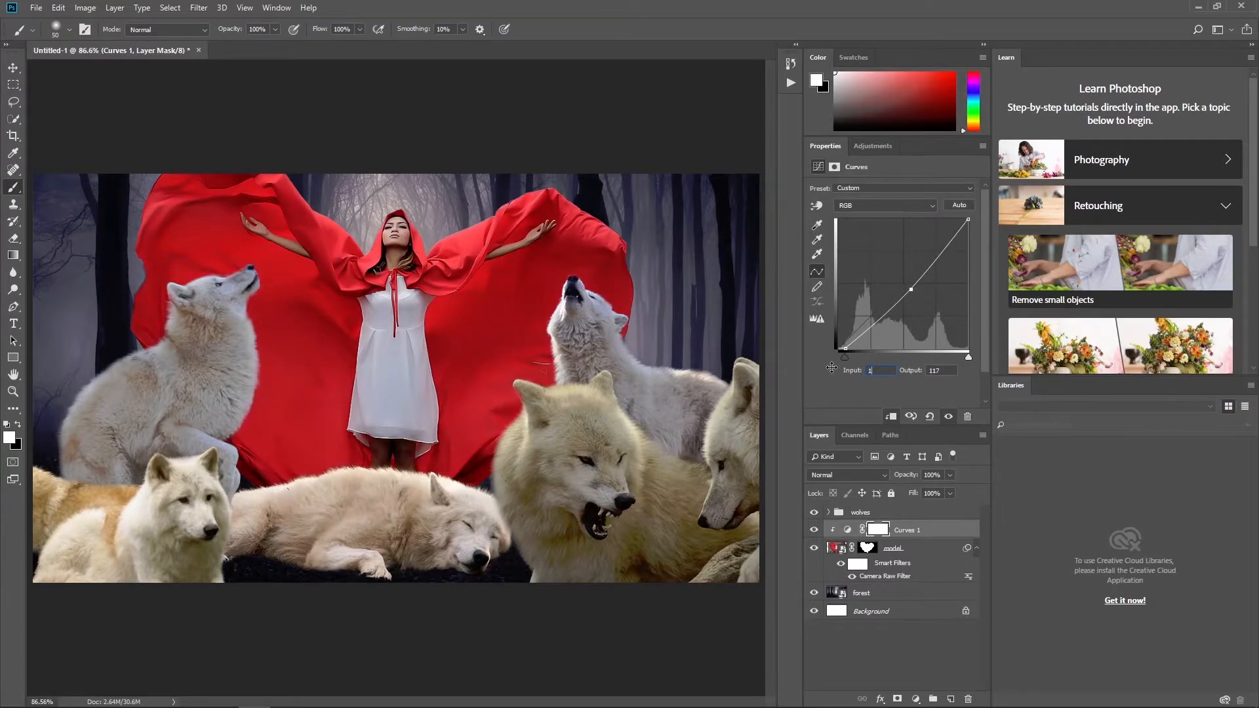
text(60)
text(110)
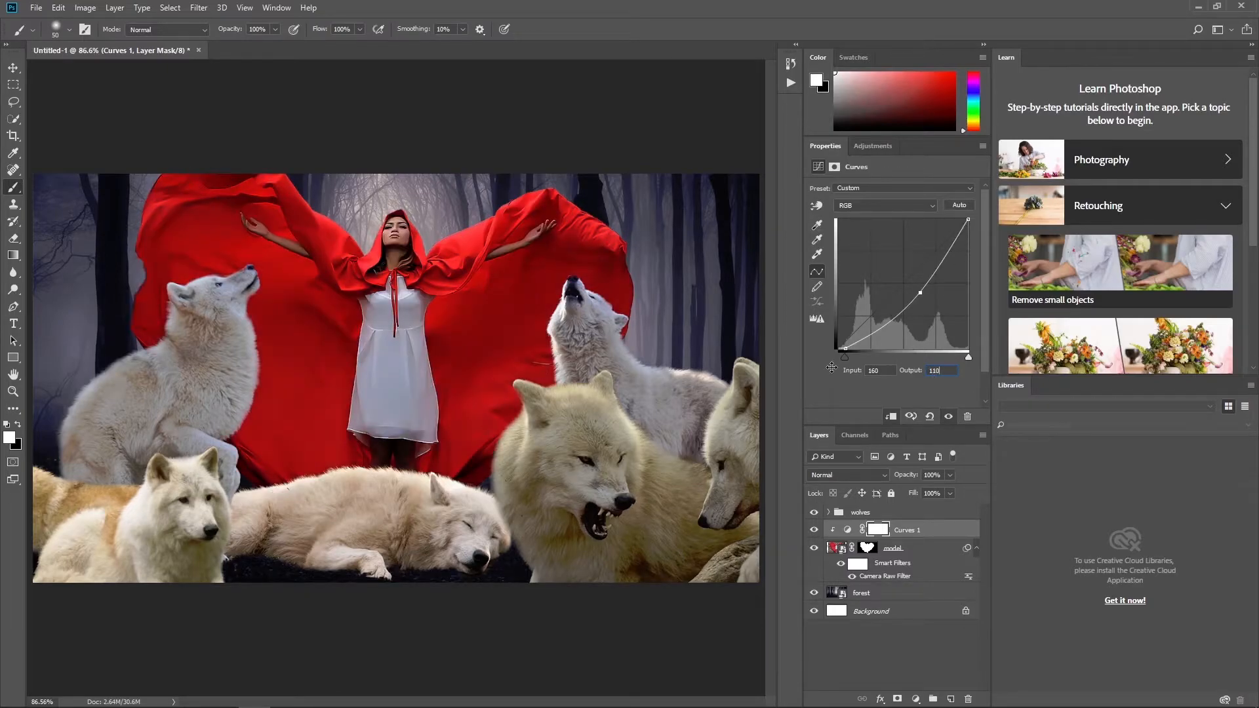
drag(969, 220, 981, 228)
key(Down)
key(Tab)
text(239)
Paint black on the Curves 1 mask over the woman's legs and white dress.
click(878, 529)
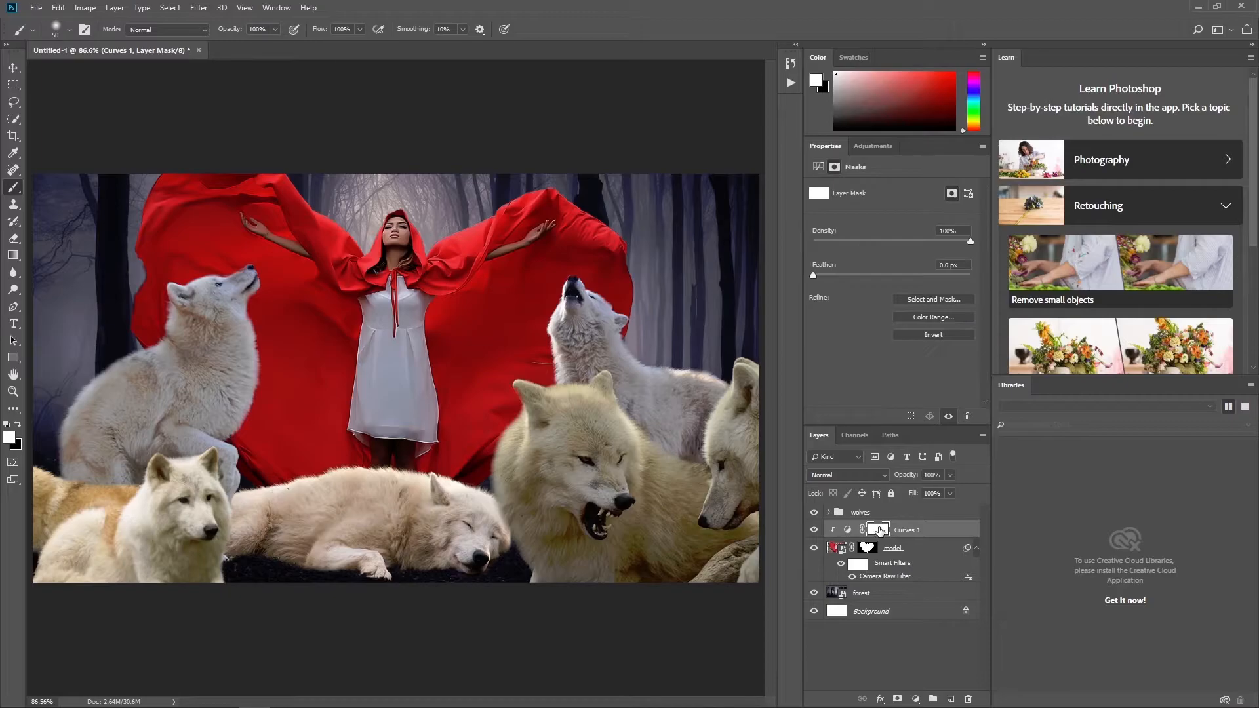
click(18, 425)
drag(396, 445, 419, 459)
mouse_move(398, 341)
mouse_down()
mouse_move(403, 389)
mouse_move(414, 305)
mouse_move(403, 291)
mouse_move(375, 316)
mouse_move(360, 423)
mouse_move(424, 421)
mouse_move(396, 280)
mouse_up()
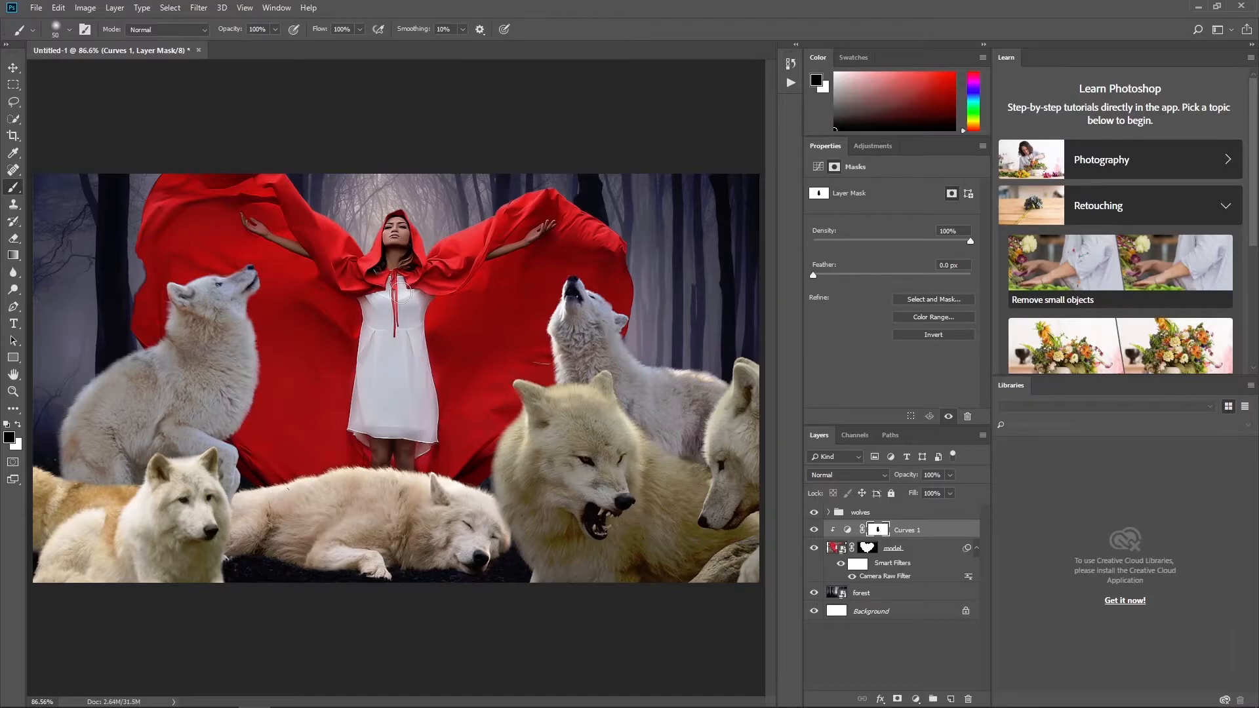
Paint white on the Curves 1 mask along both sides of the dress to restore the darker cape.
key(x)
drag(439, 393, 429, 288)
drag(354, 315, 341, 429)
drag(441, 292, 432, 352)
drag(356, 296, 352, 328)
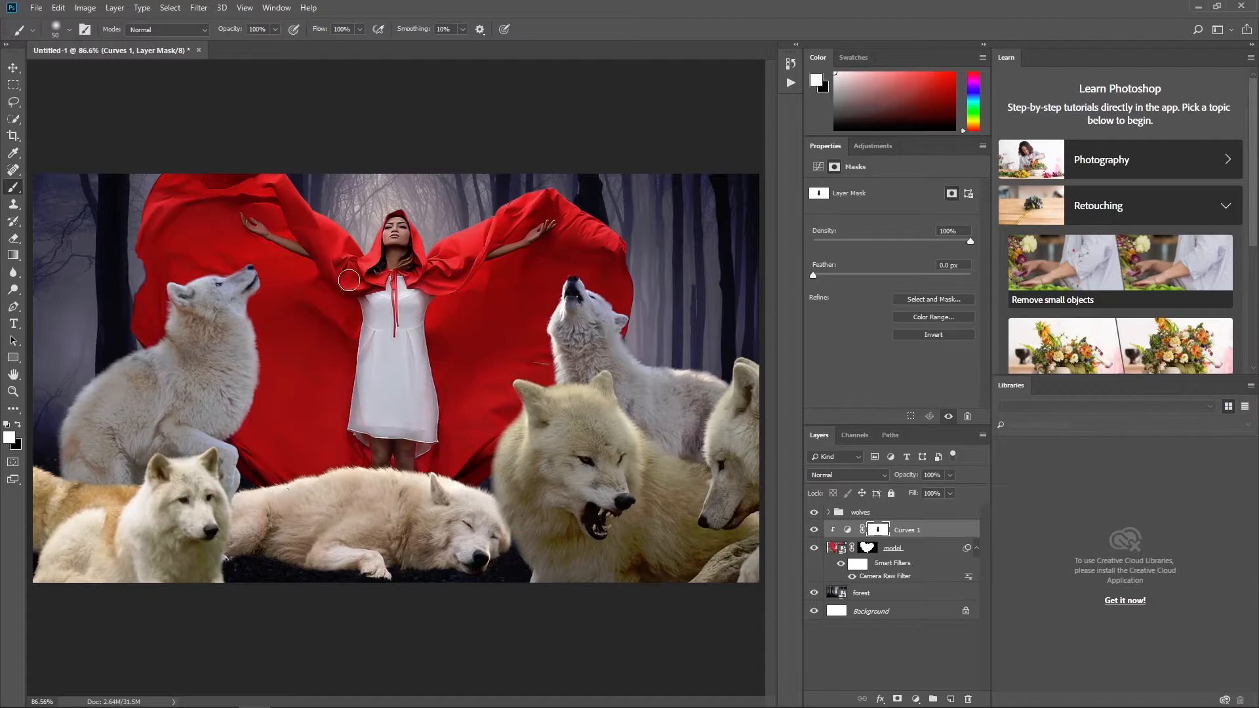
Paint black on the Curves 1 mask around the woman's head and neck, and white over the cape's shoulders.
key(x)
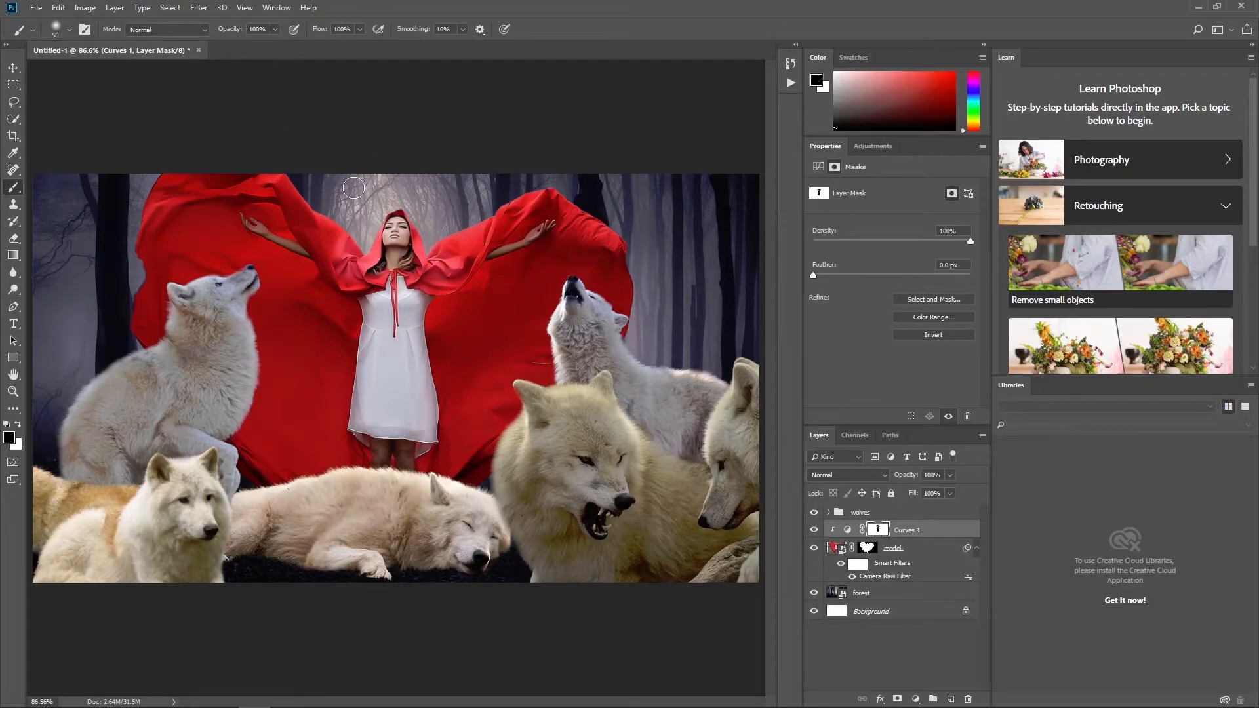
key(x)
mouse_move(431, 263)
mouse_down()
mouse_move(406, 278)
mouse_move(436, 272)
mouse_move(404, 260)
mouse_move(352, 283)
mouse_up()
key(x)
key(x)
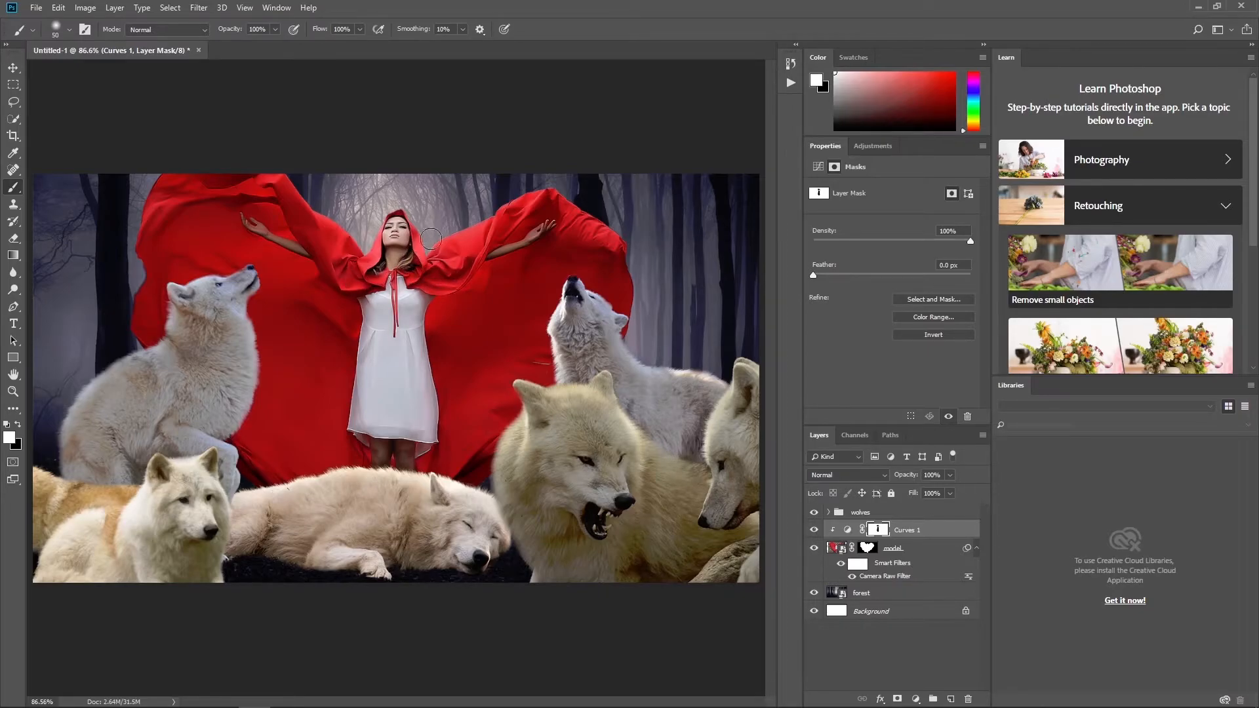
key(x)
drag(431, 253, 419, 254)
key(x)
Soften the Curves 1 mask around the hood with a 15% opacity brush and compare with the adjustment hidden.
click(275, 31)
click(225, 45)
click(415, 244)
key(x)
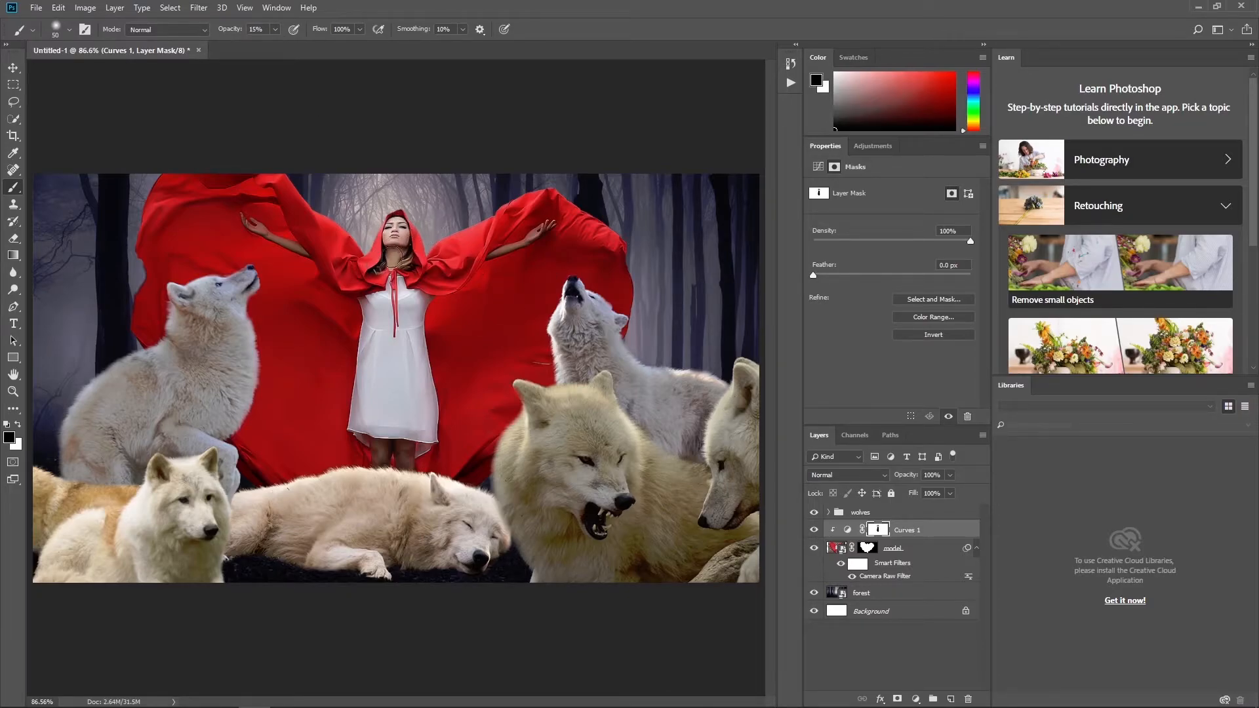
click(813, 529)
click(814, 529)
key(x)
key(x)
Restore the brush opacity to 100% and toggle the Curves 1 layer to compare the result.
click(274, 29)
drag(282, 44, 331, 44)
key(x)
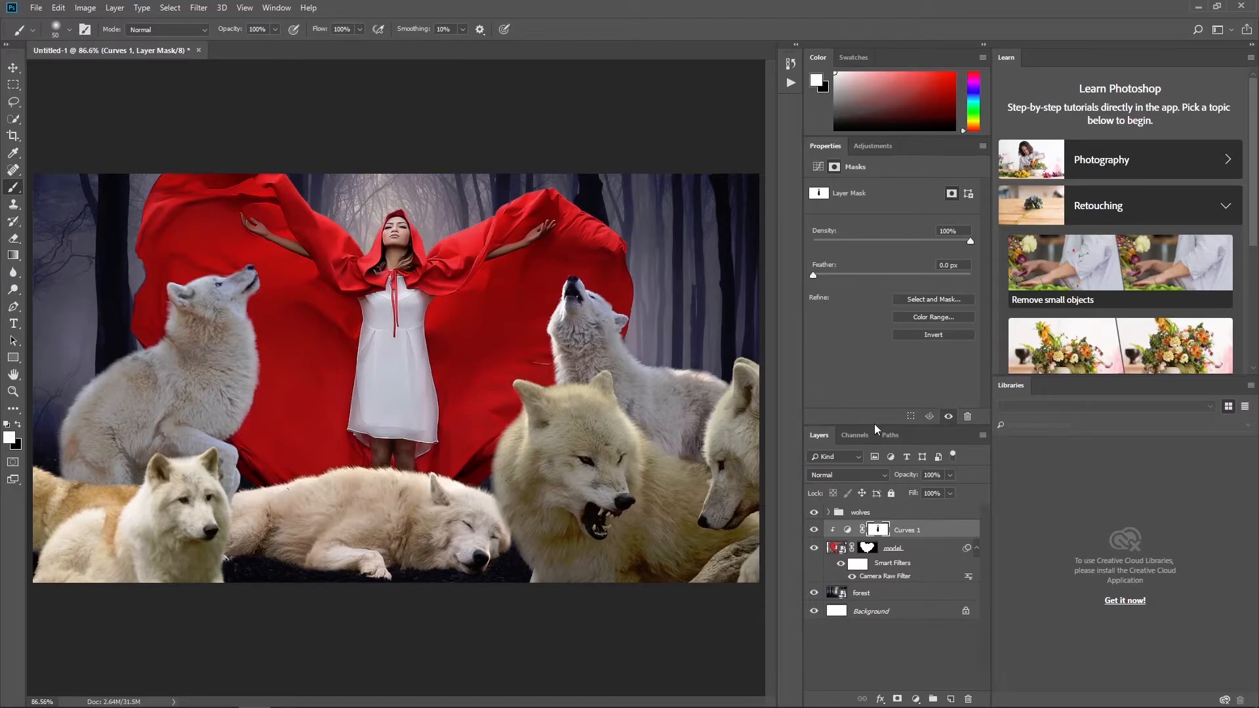
click(816, 531)
click(816, 530)
Add a new layer clipped to the model layer, in Overlay mode and filled with 50% gray.
click(845, 551)
alt+click(950, 699)
click(572, 264)
click(562, 392)
click(531, 281)
click(735, 210)
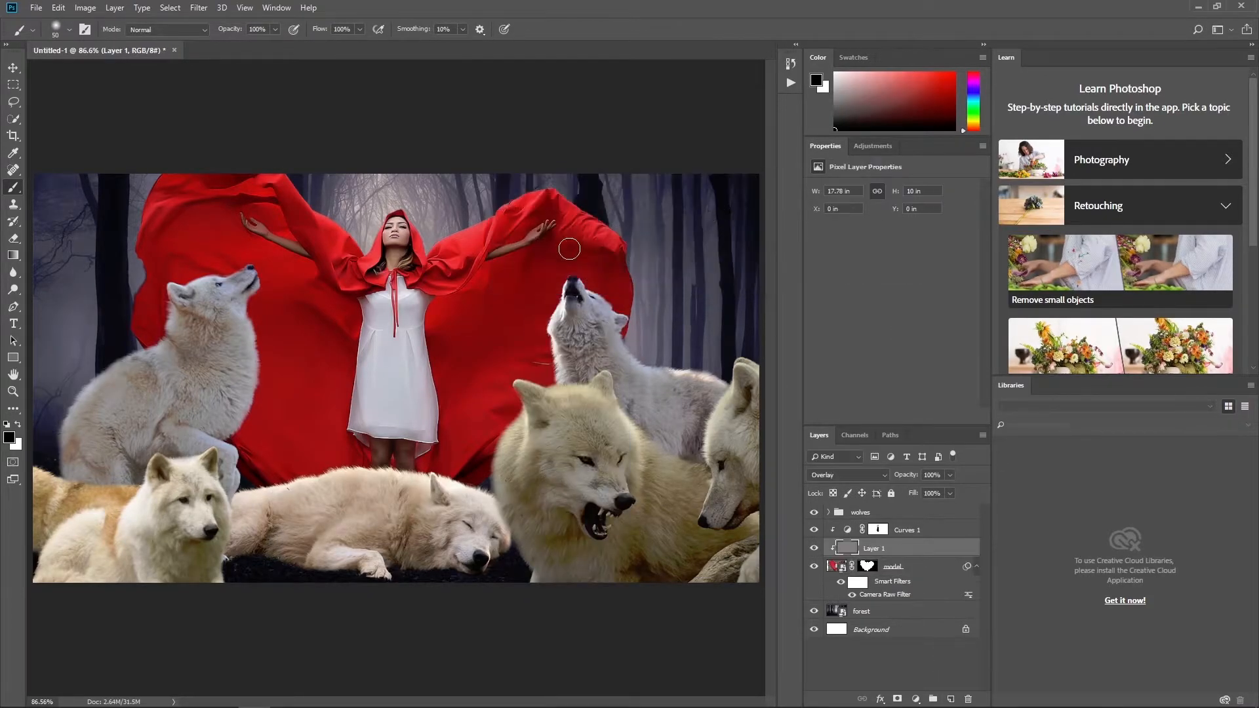
Dodge the midtones at 53% exposure over the woman's neck, arm, dress and legs, using a 35 px brush for the smaller areas.
click(14, 290)
drag(414, 258, 419, 254)
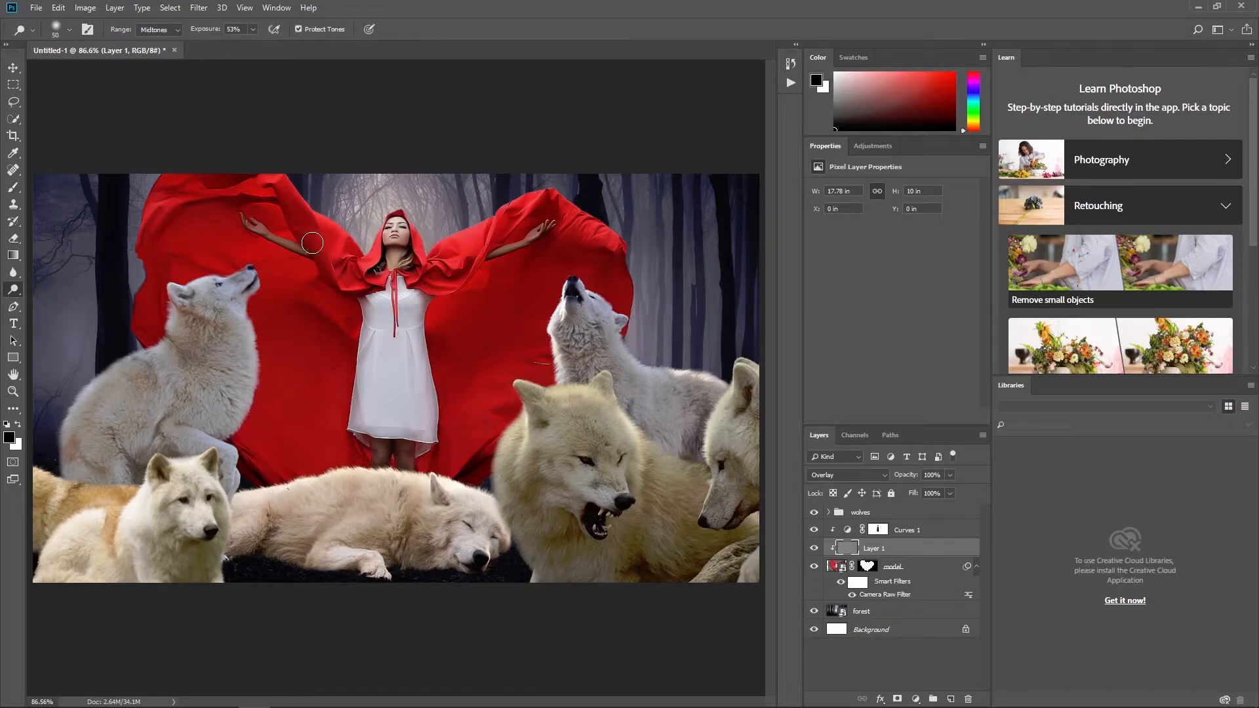
key([)
key([)
key([)
mouse_move(287, 233)
mouse_down()
mouse_move(307, 243)
mouse_move(265, 229)
mouse_up()
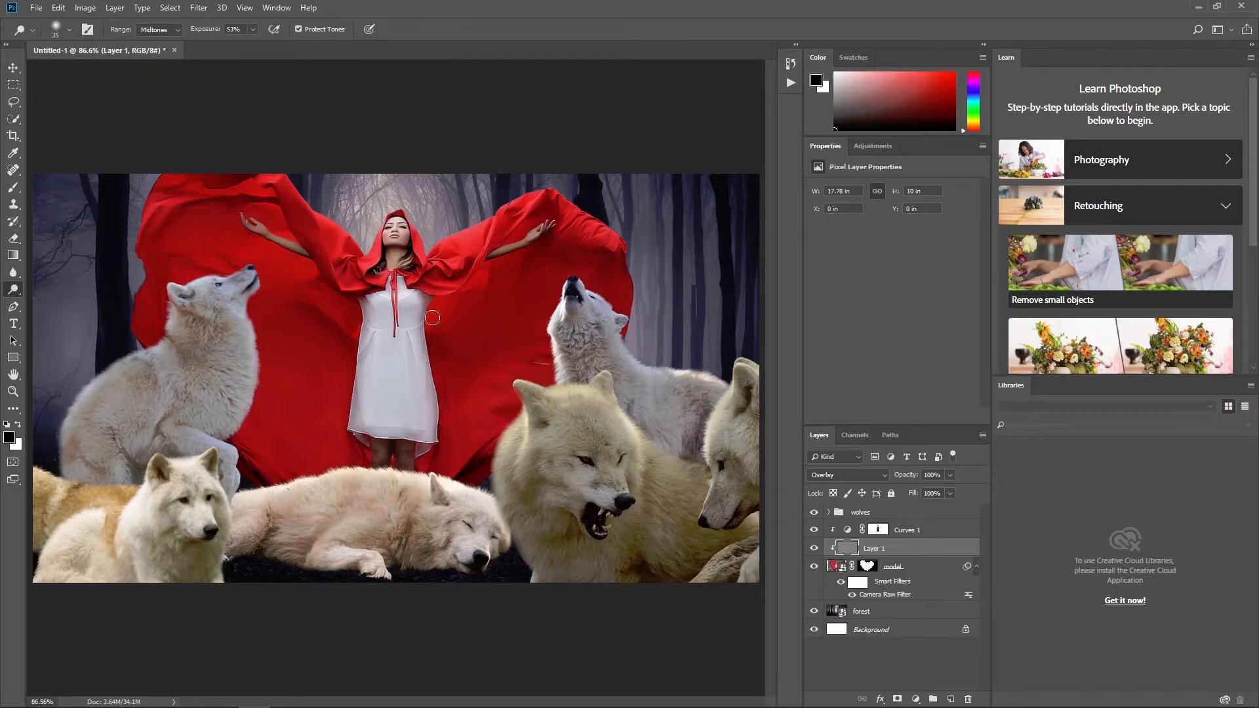
drag(408, 343, 388, 444)
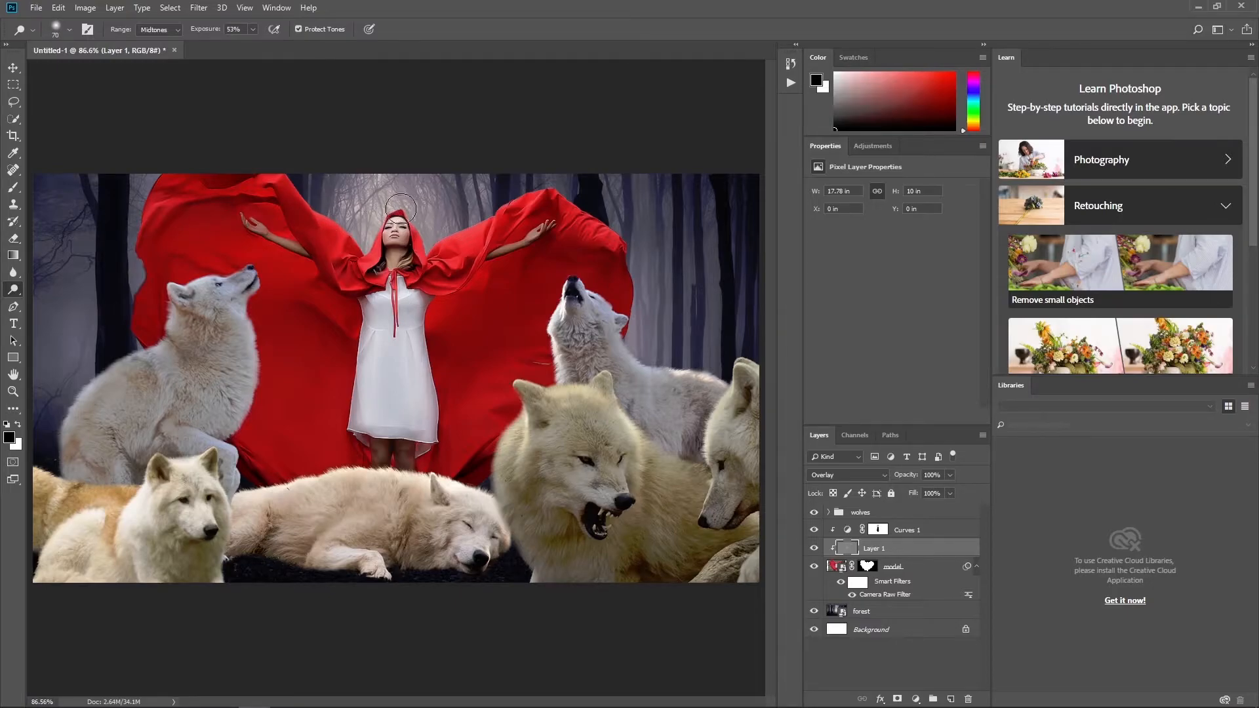
Burn the midtones at 29% exposure with a brush of about 100 px to deepen the cape's shadows around the woman.
right_click(13, 289)
click(59, 301)
key(bracketright)
key(bracketright)
key(bracketright)
key(bracketright)
key(bracketright)
key(bracketright)
key(bracketright)
key(bracketright)
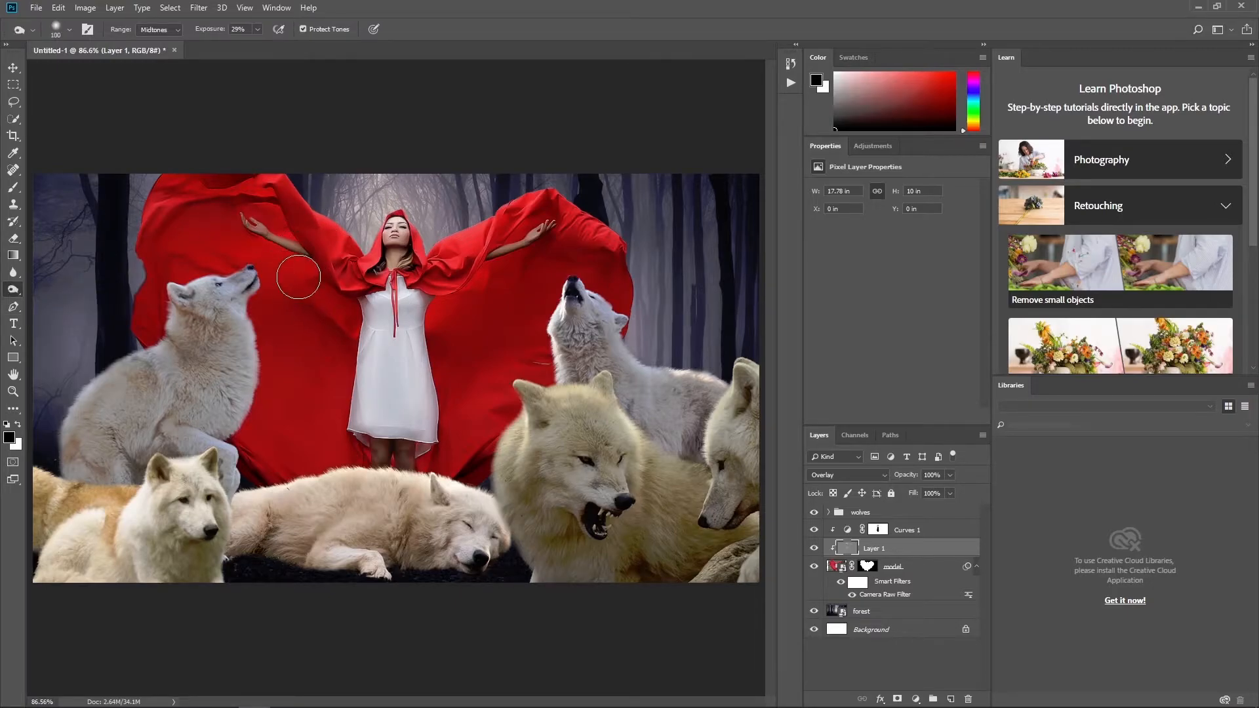
mouse_move(433, 314)
mouse_down()
mouse_move(433, 393)
mouse_move(357, 394)
mouse_move(315, 420)
mouse_up()
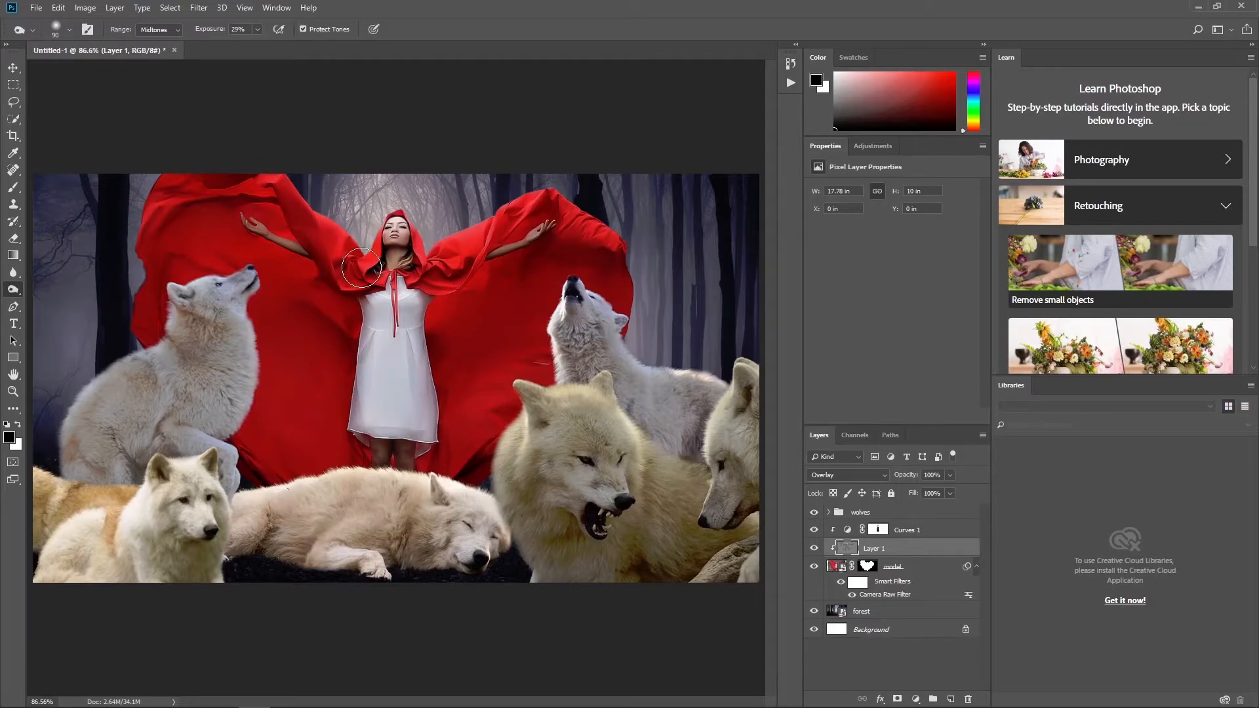
key(bracketleft)
click(812, 548)
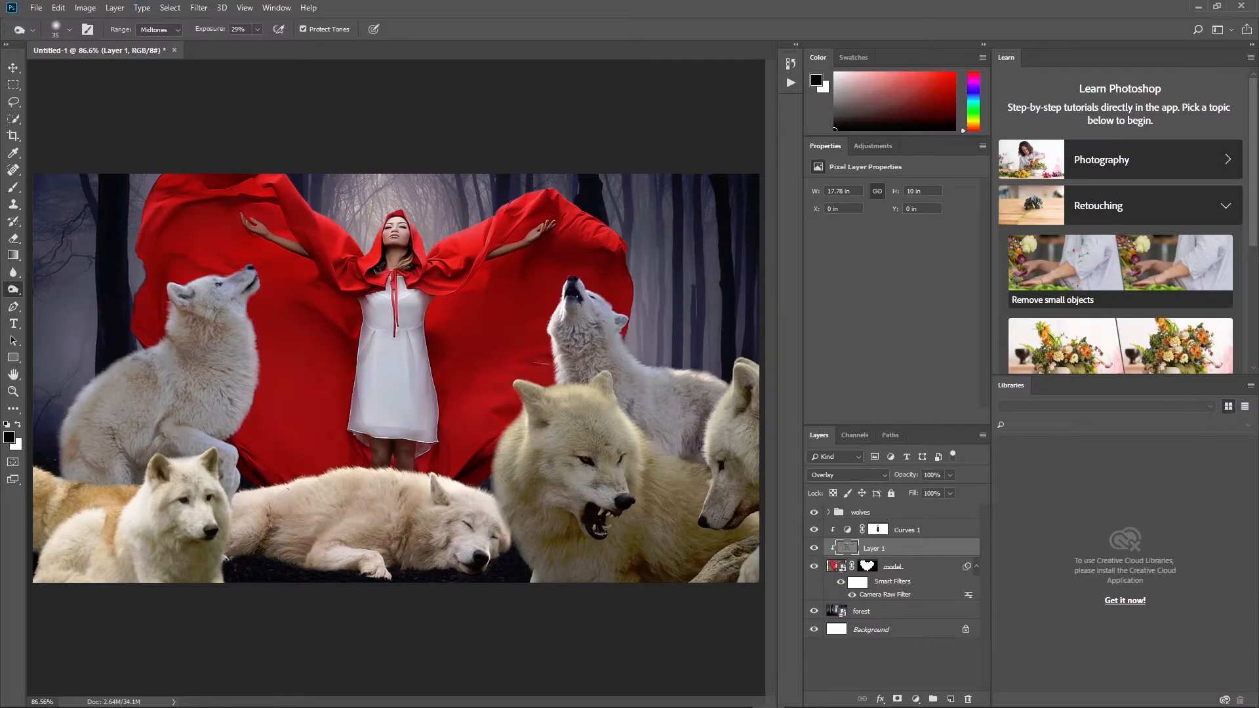
Create a new empty layer named fog directly above the forest layer.
click(899, 616)
click(950, 699)
text(fog)
key(Return)
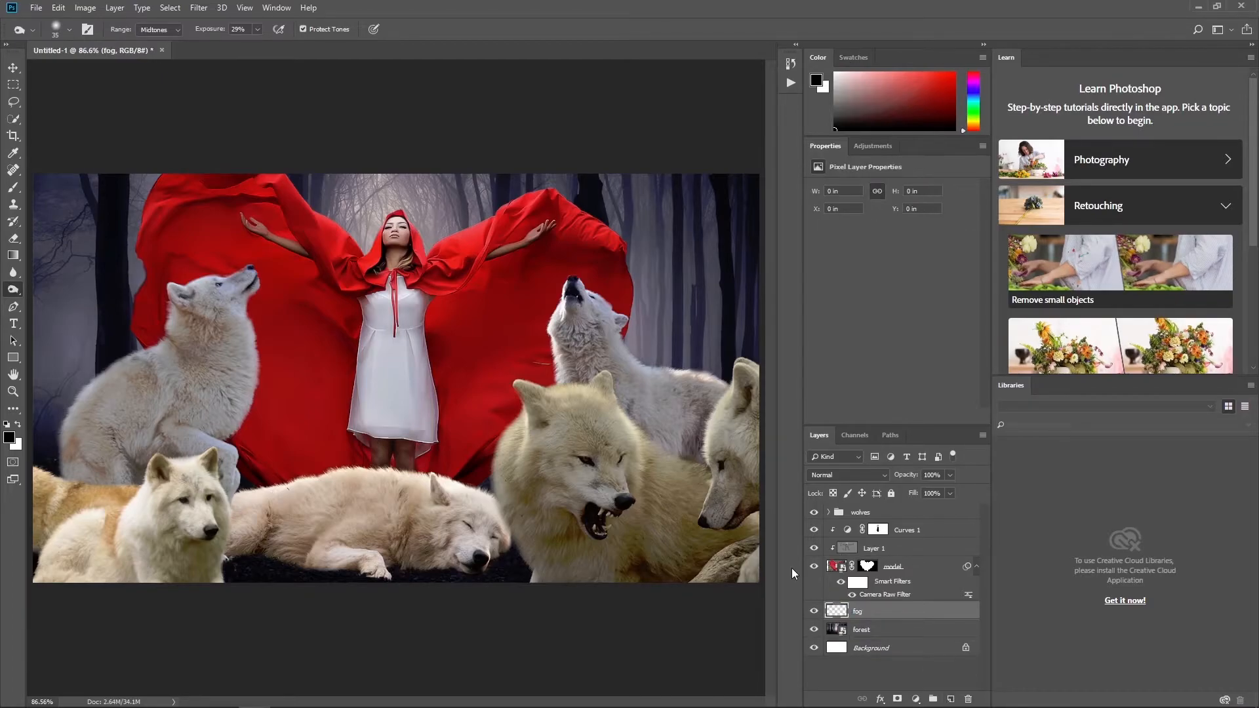
Prepare to paint with white and the 1177 px brush from the Fog brush set.
click(18, 426)
click(13, 187)
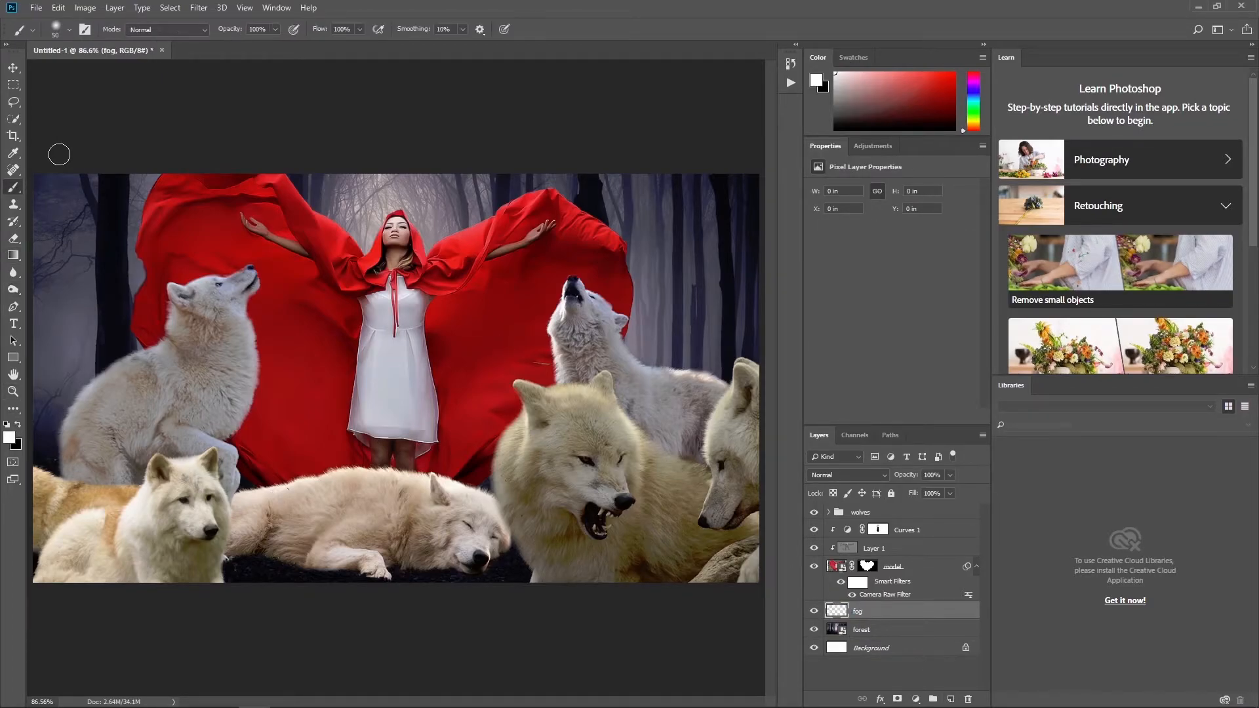
click(69, 31)
scroll(377, 301, down, 6)
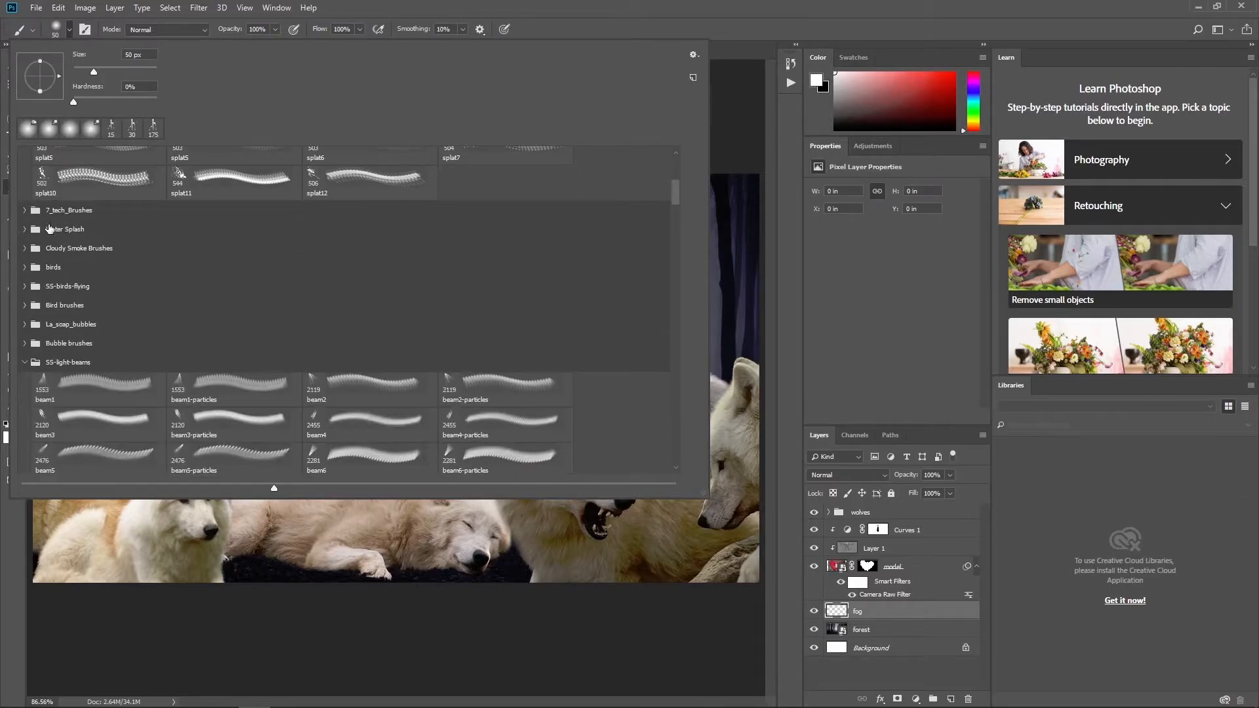
scroll(43, 324, down, 3)
mouse_move(682, 206)
mouse_down()
mouse_move(708, 255)
mouse_move(712, 318)
mouse_move(697, 343)
mouse_up()
click(26, 255)
click(26, 255)
click(24, 394)
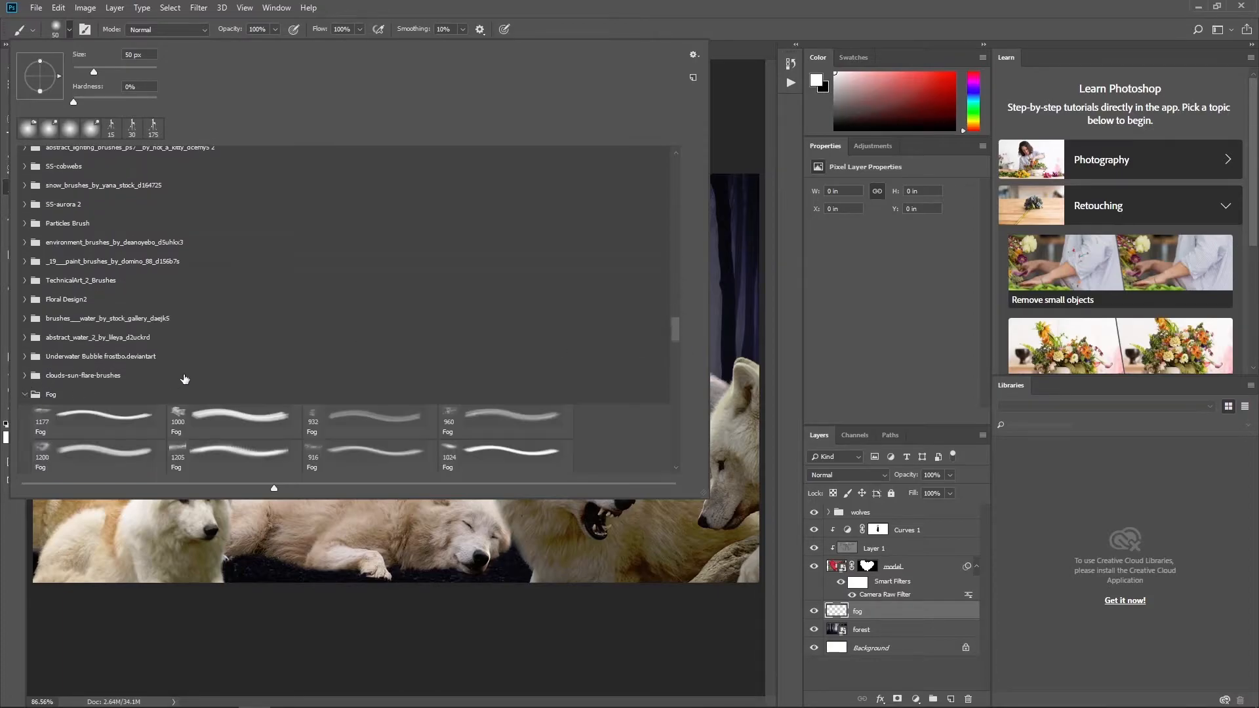
scroll(186, 376, down, 1)
click(120, 370)
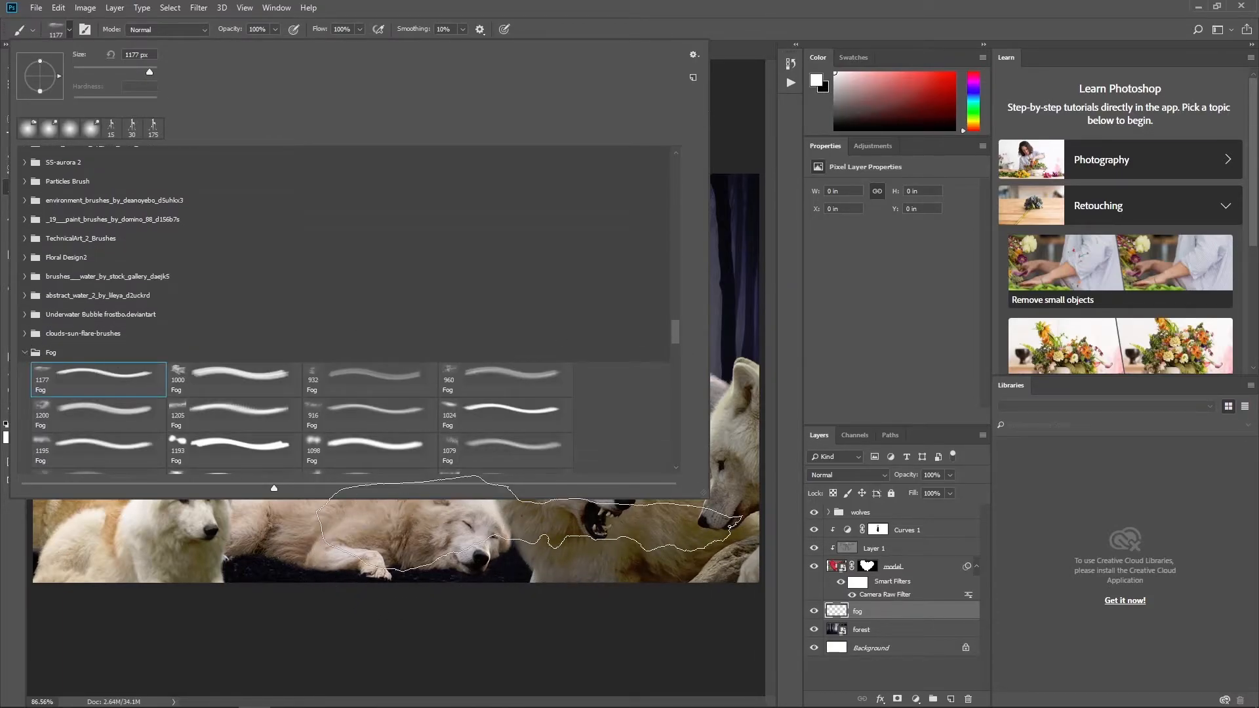
click(646, 518)
Try white fog stamps at 1000 px on the forest's right and left sides, and undo them.
key([)
key([)
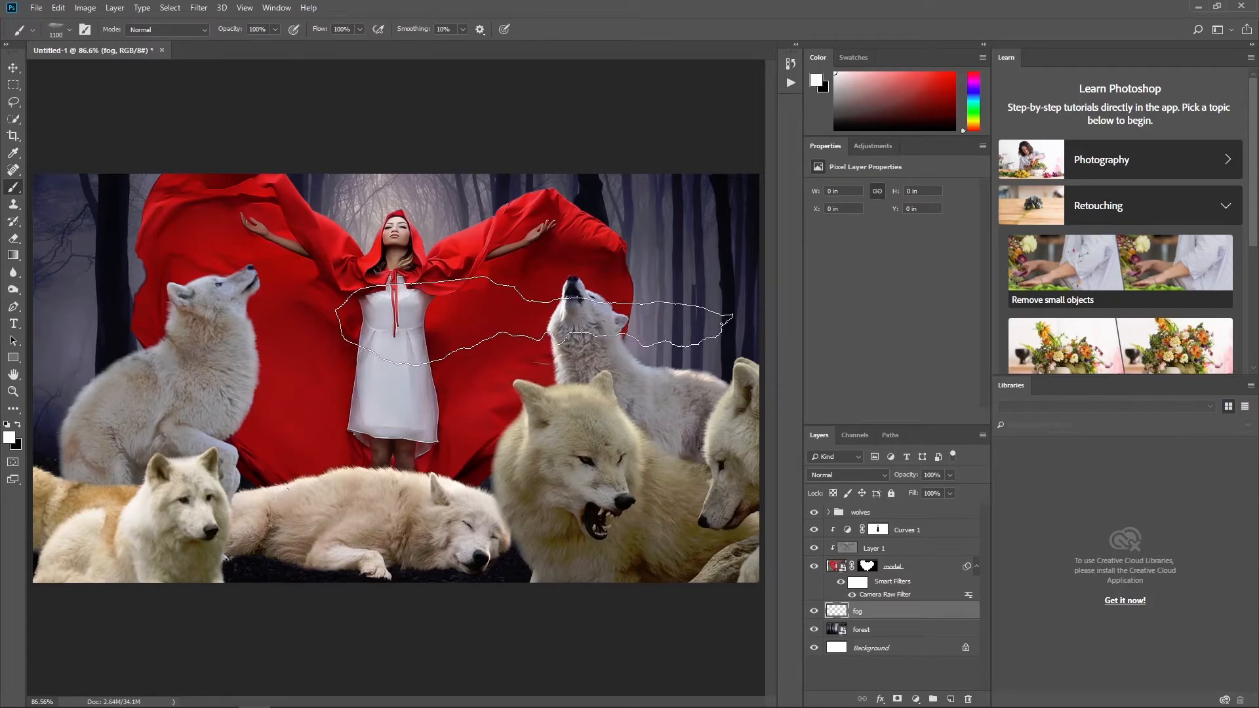
click(745, 356)
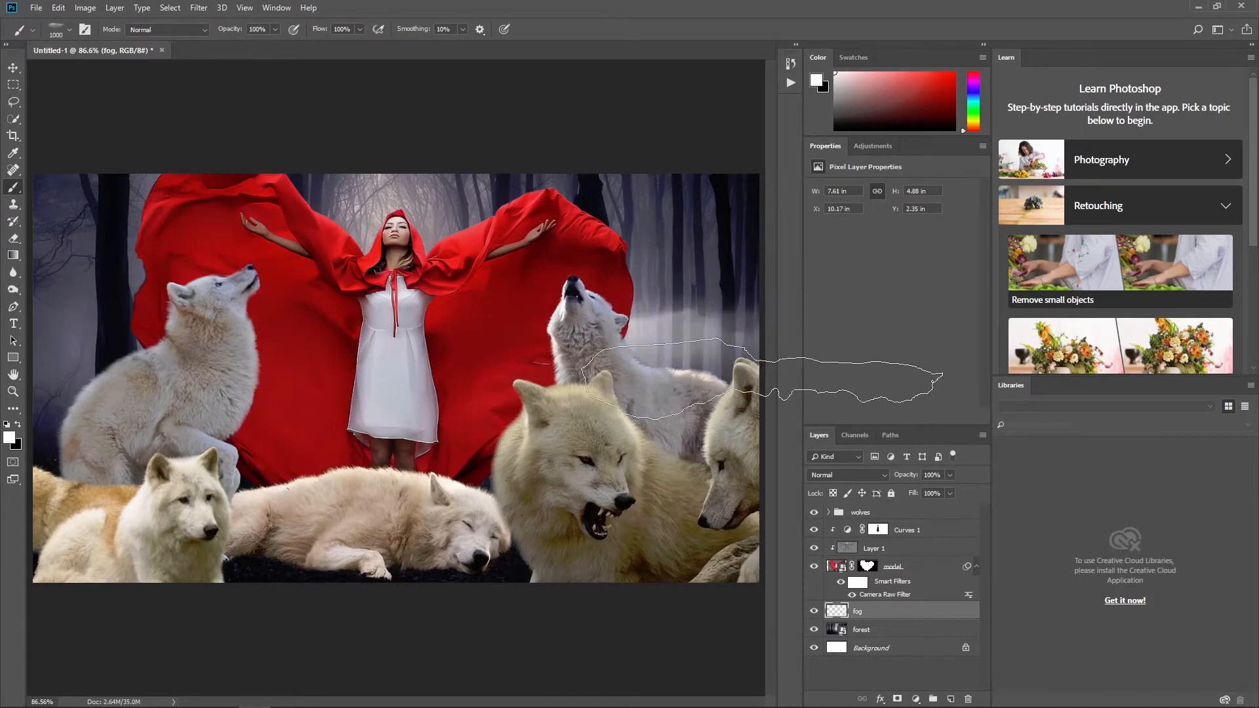
key(u)
click(13, 186)
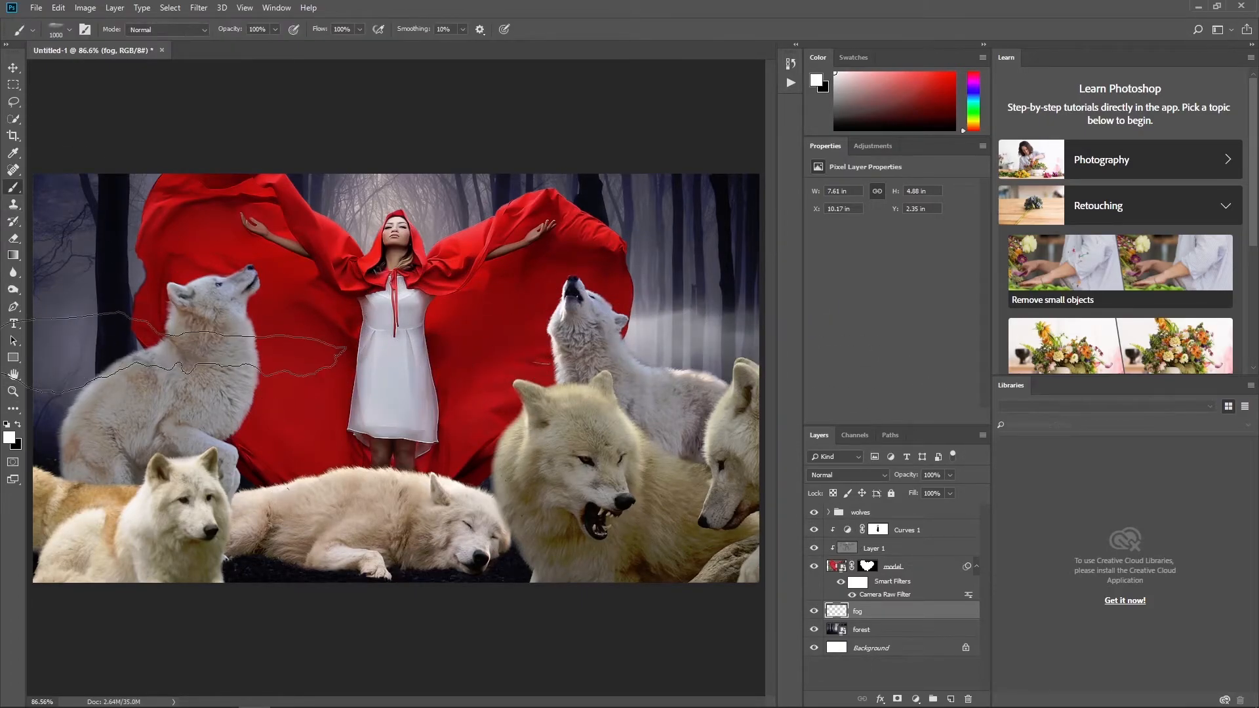
click(166, 356)
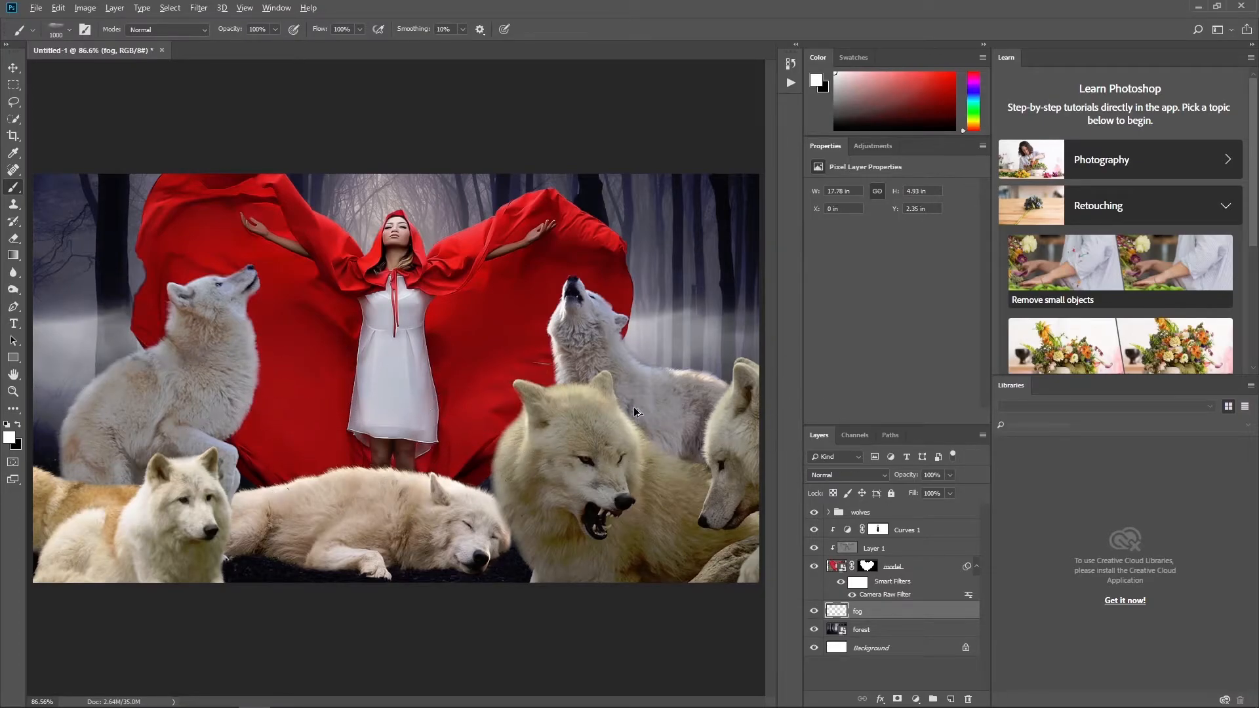
key(ctrl+z)
key(ctrl+z)
Stamp white fog on both sides of the forest with the 1024 px Fog brush.
click(69, 33)
click(487, 419)
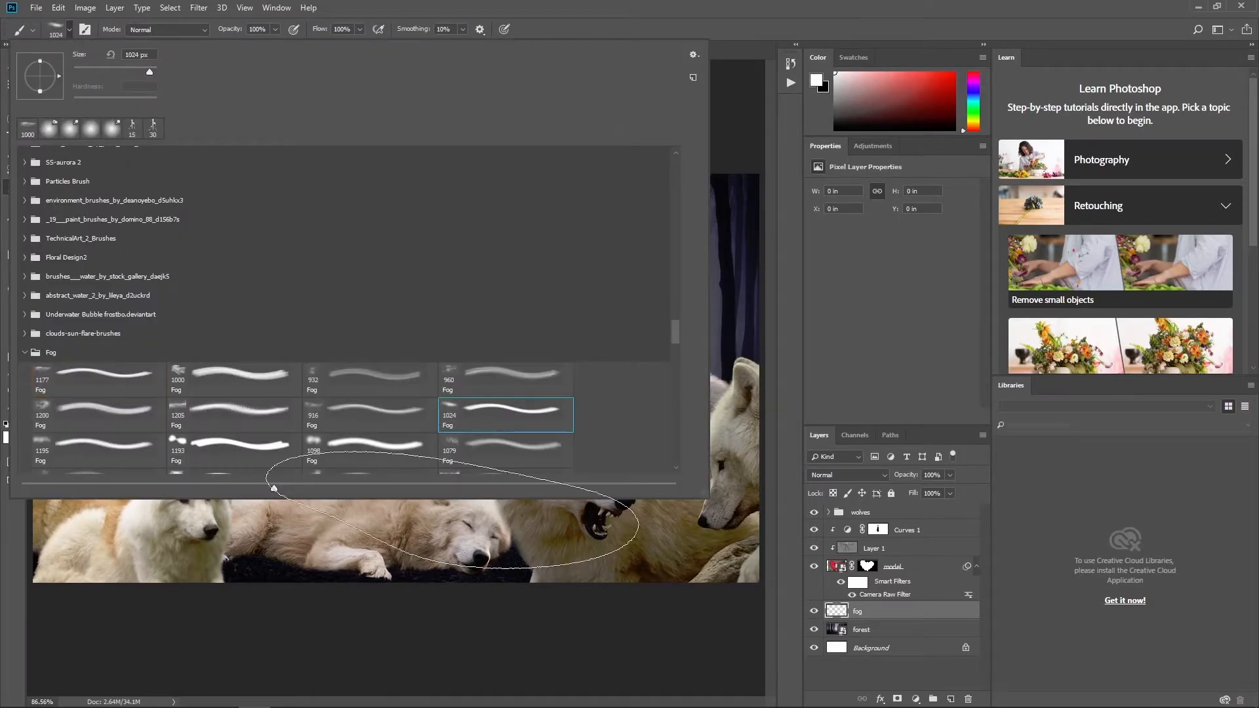
click(453, 515)
click(693, 360)
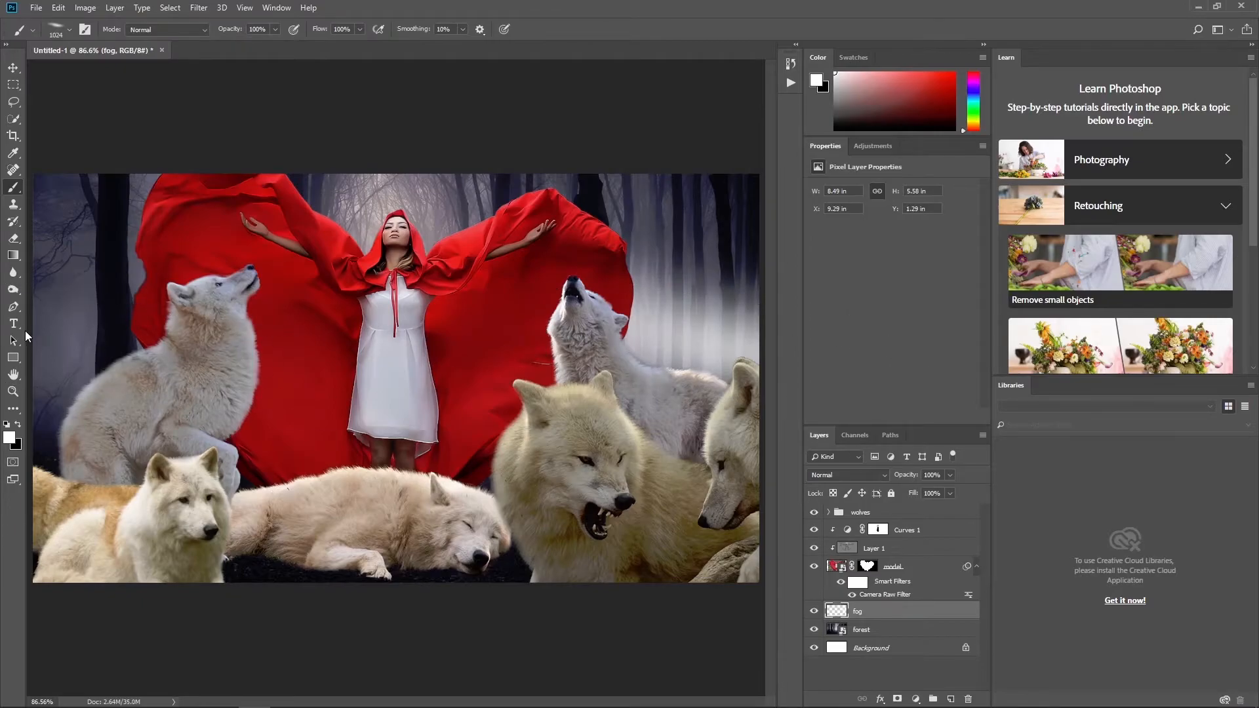
click(62, 360)
click(3, 426)
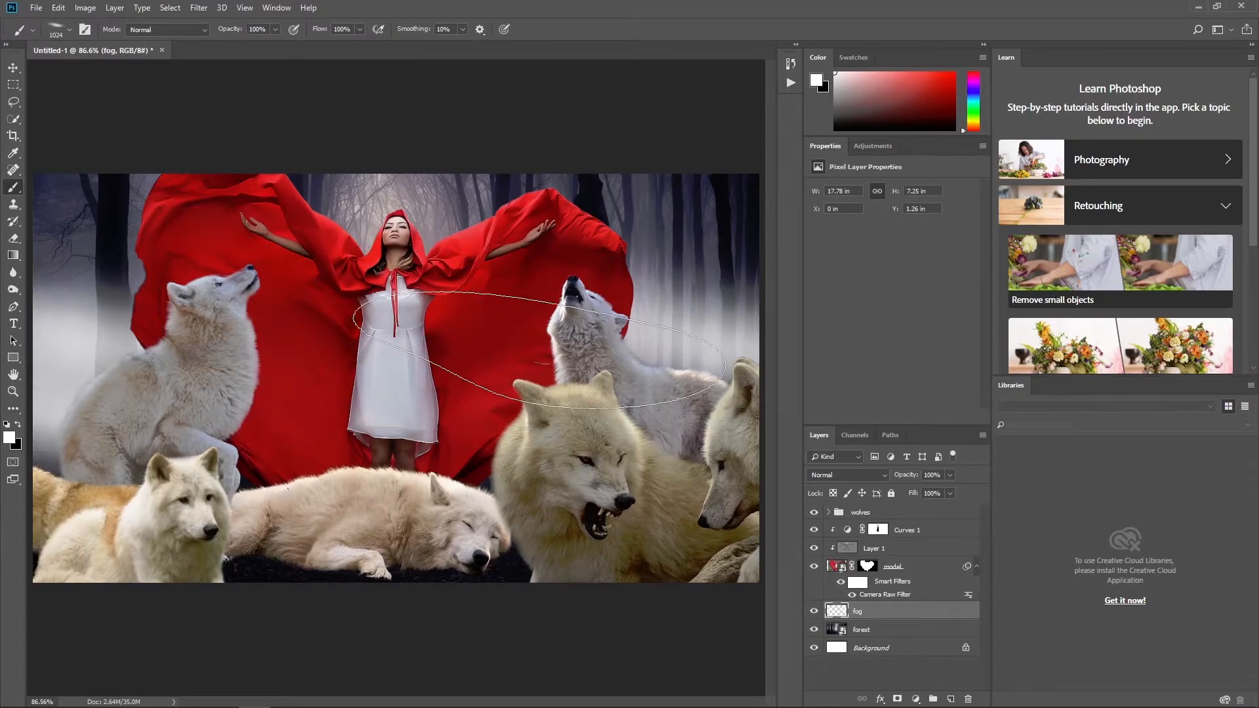
Stretch the fog vertically from its centre to about 120% height.
key(ctrl+t)
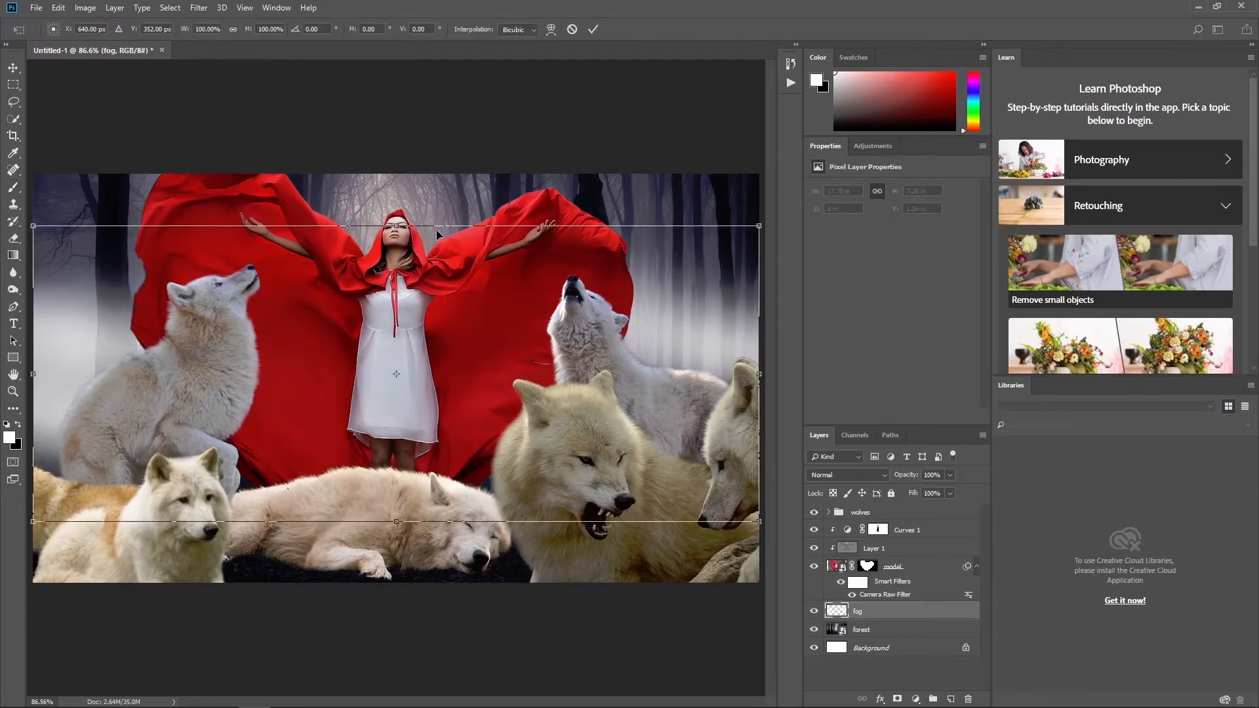
drag(396, 225, 396, 196)
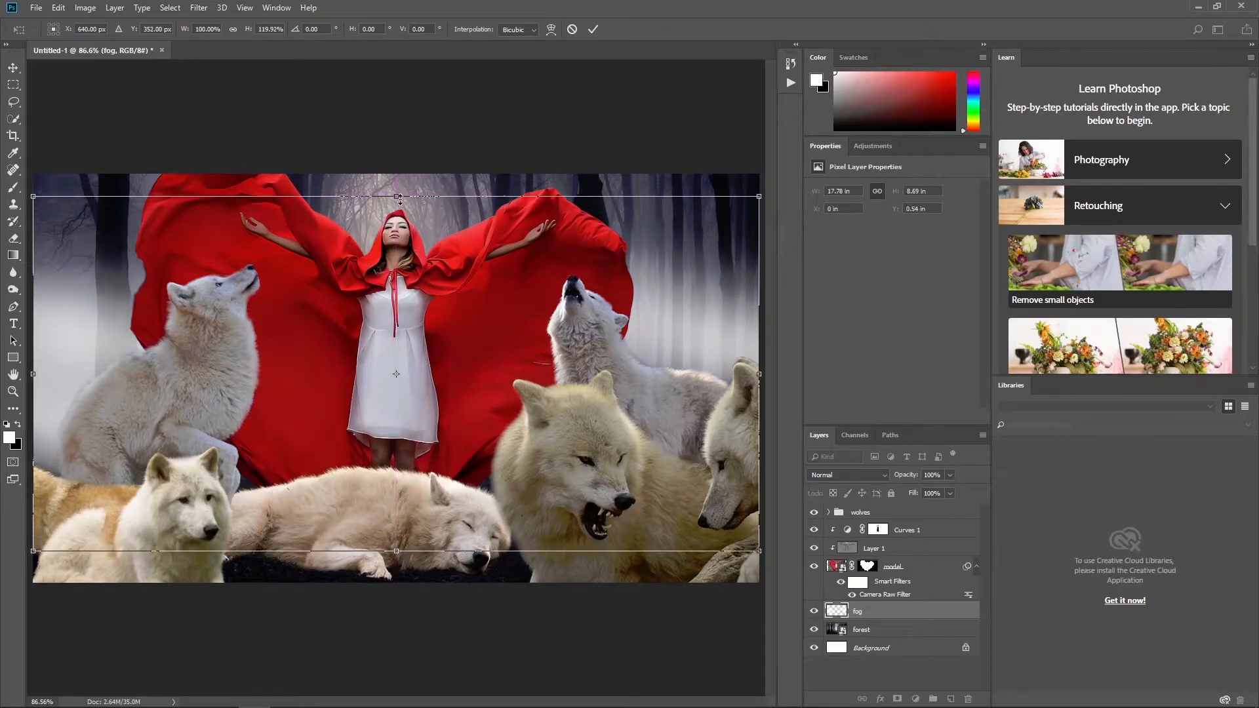
key(Return)
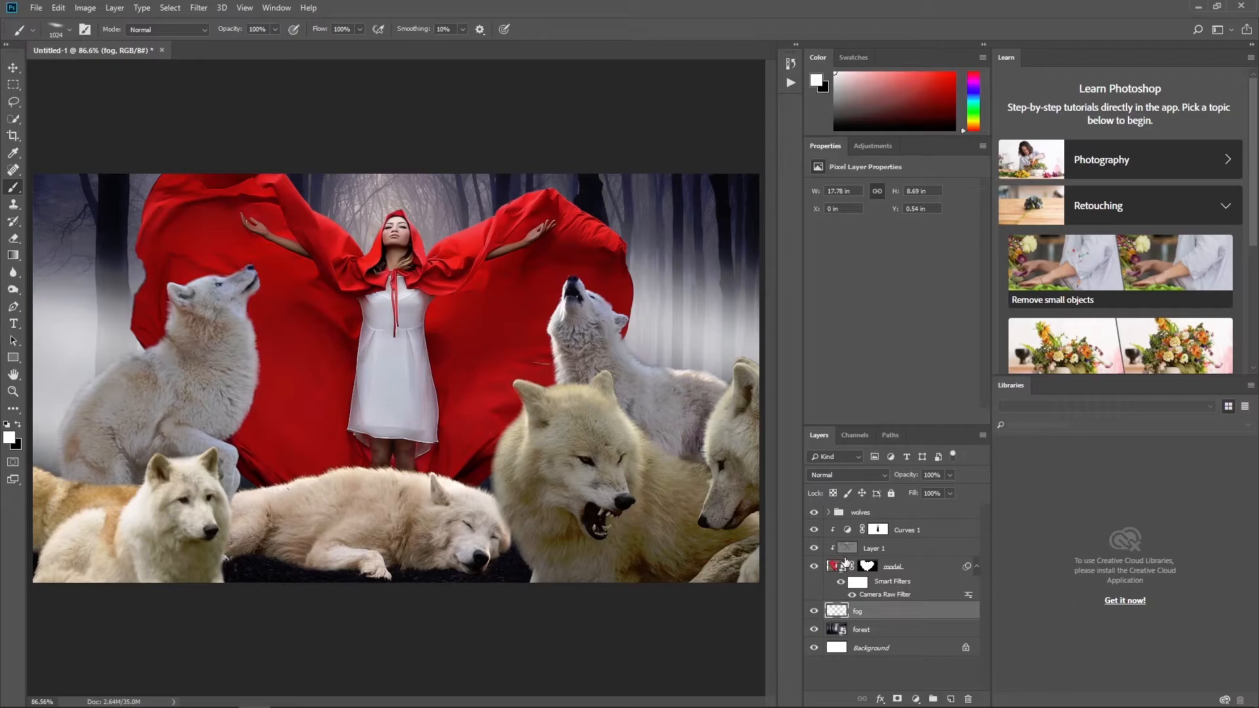
Add a Curves adjustment clipped to the wolves group, with the black point at input 30, output 0.
click(846, 516)
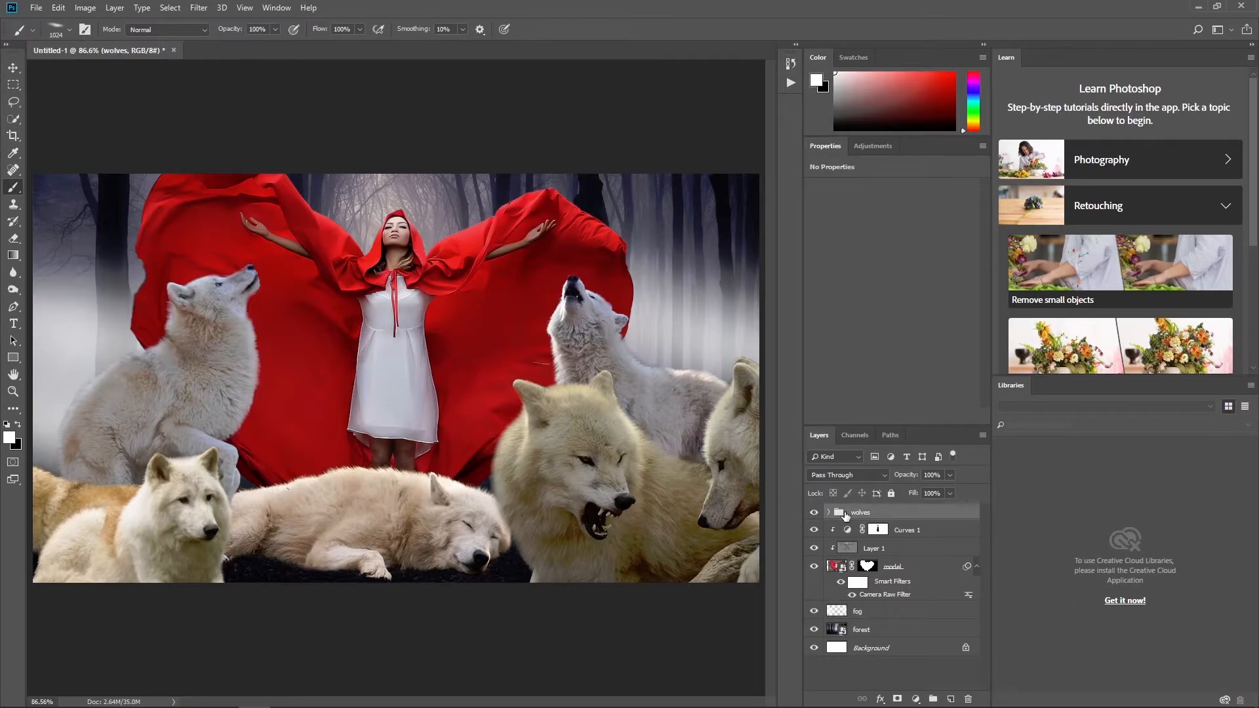
click(916, 699)
click(931, 544)
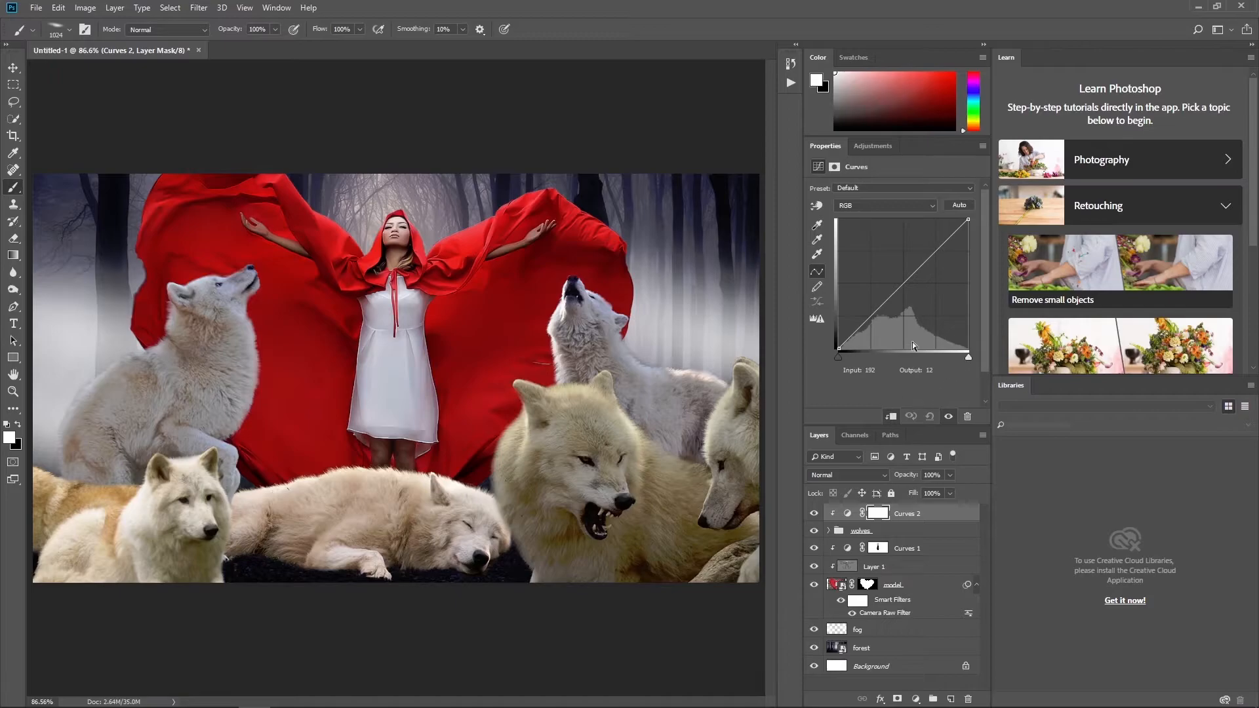
drag(842, 348, 849, 348)
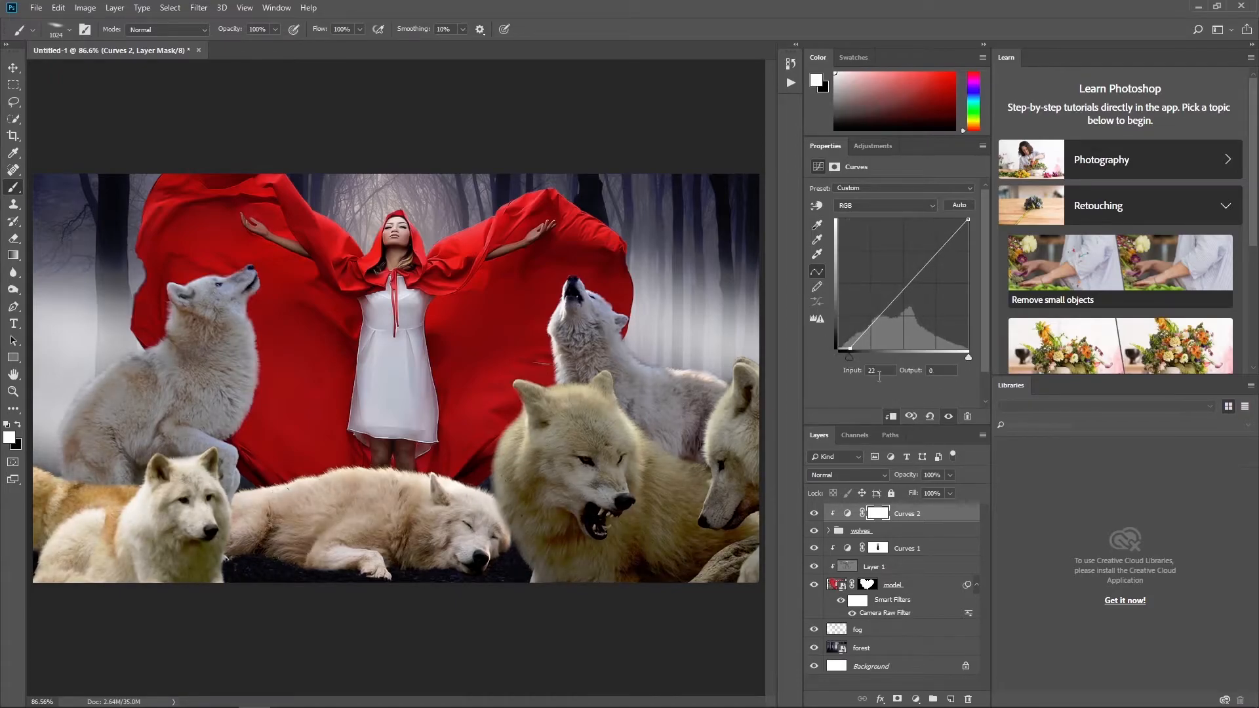
text(30)
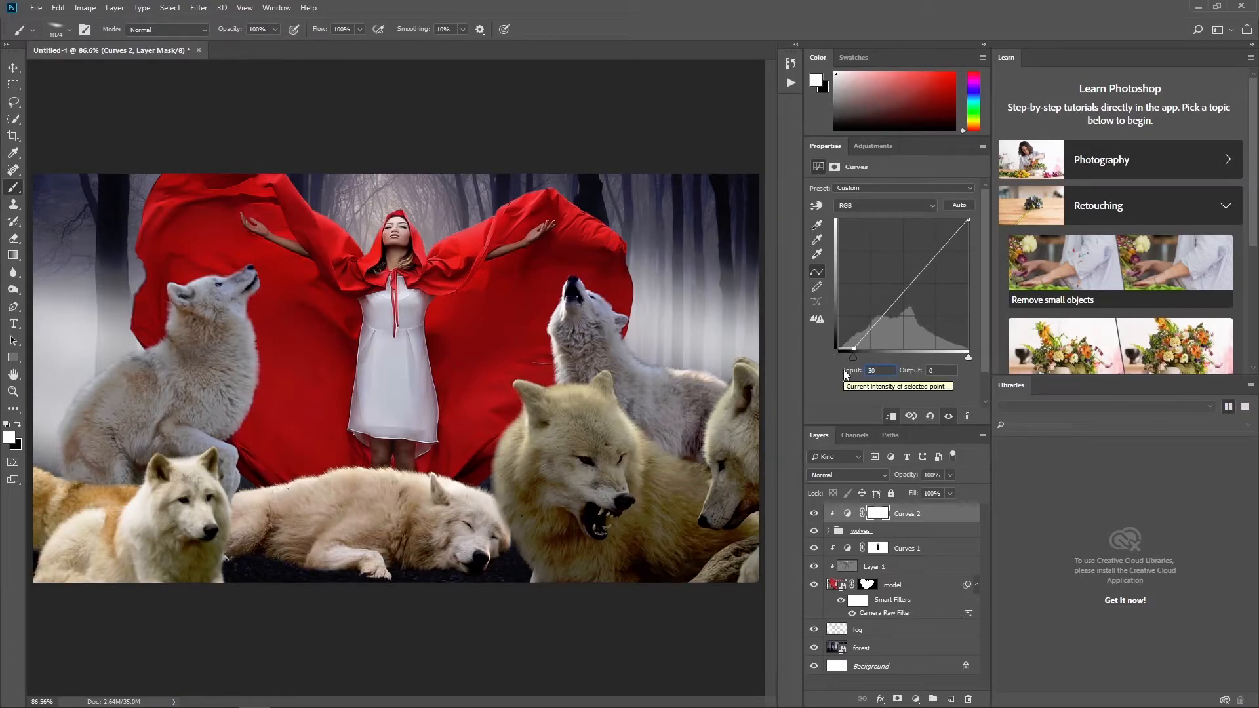
Darken the wolves' curve with a midpoint at input 139, output 106, and lower the white point's output to 238.
drag(912, 282, 915, 286)
text(139)
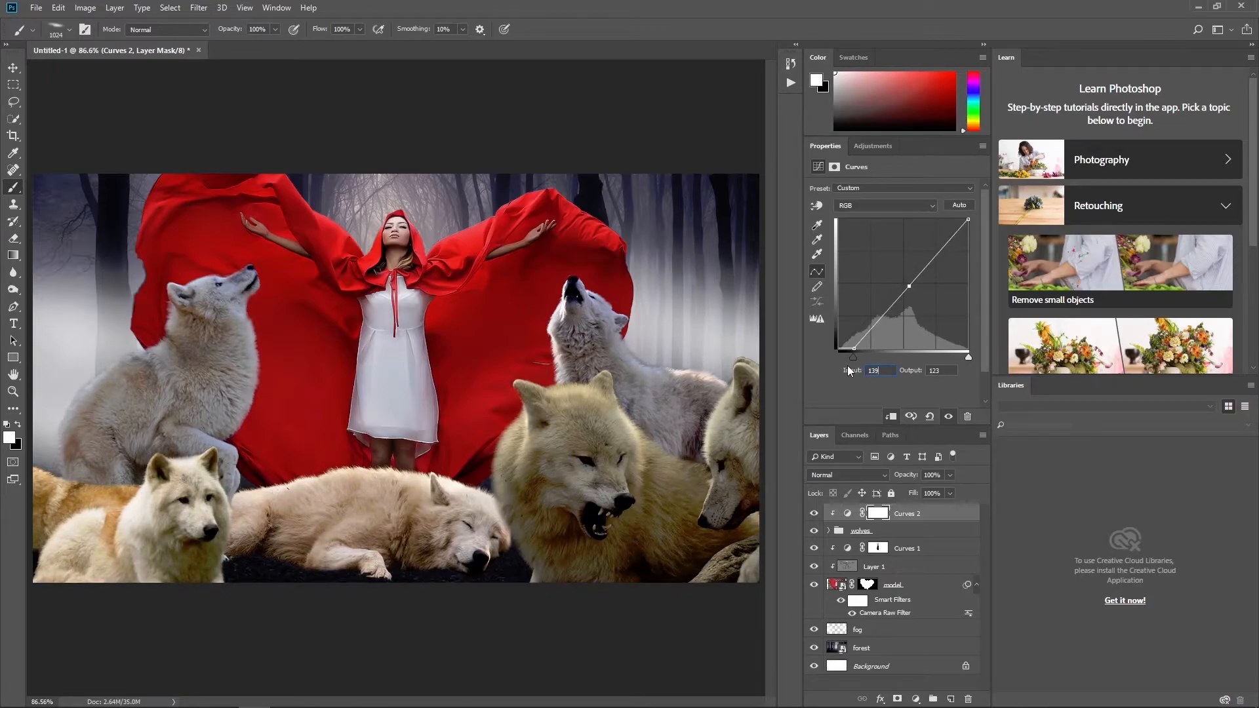
text(106)
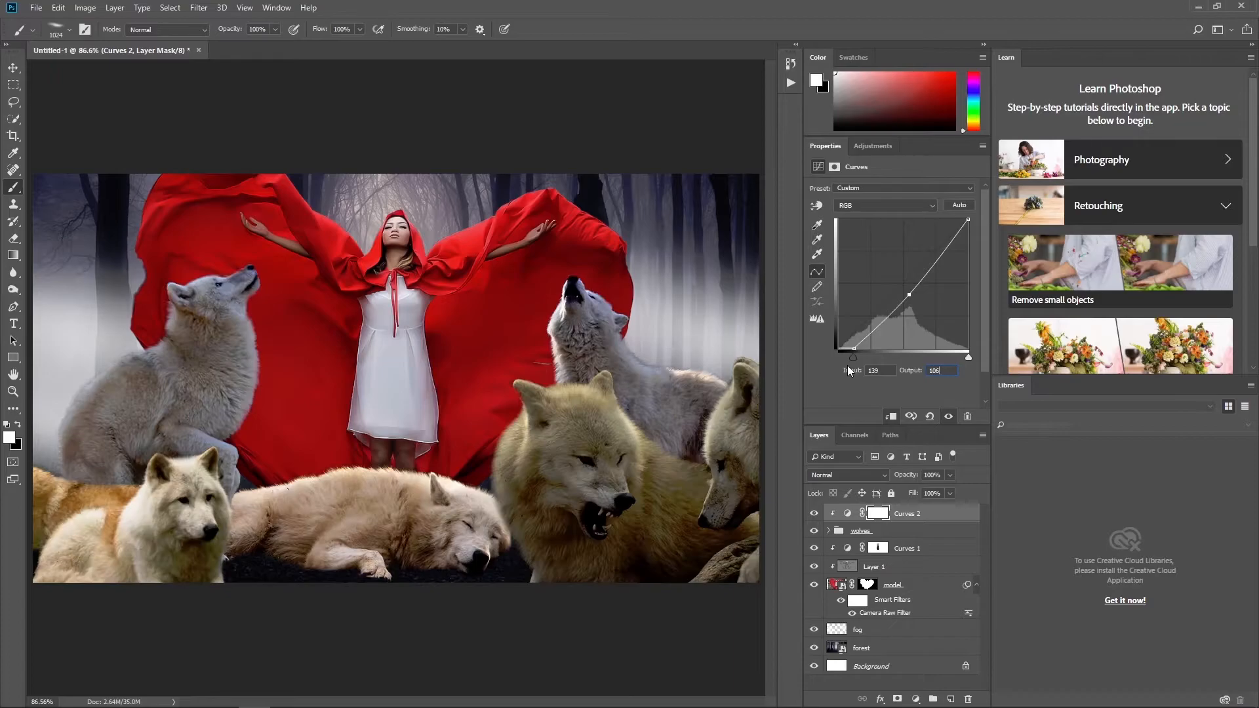
click(969, 221)
text(238)
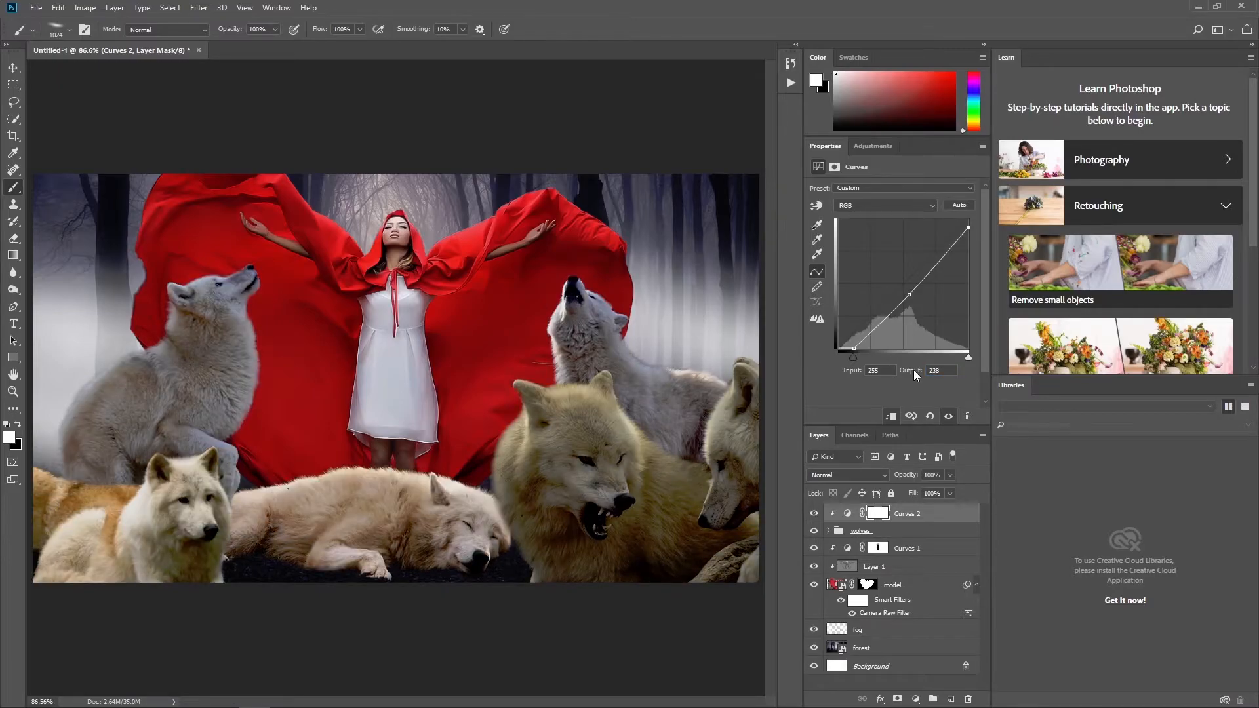
Add a new layer clipped to the wolves group, in Overlay mode and filled with 50% gray.
click(849, 532)
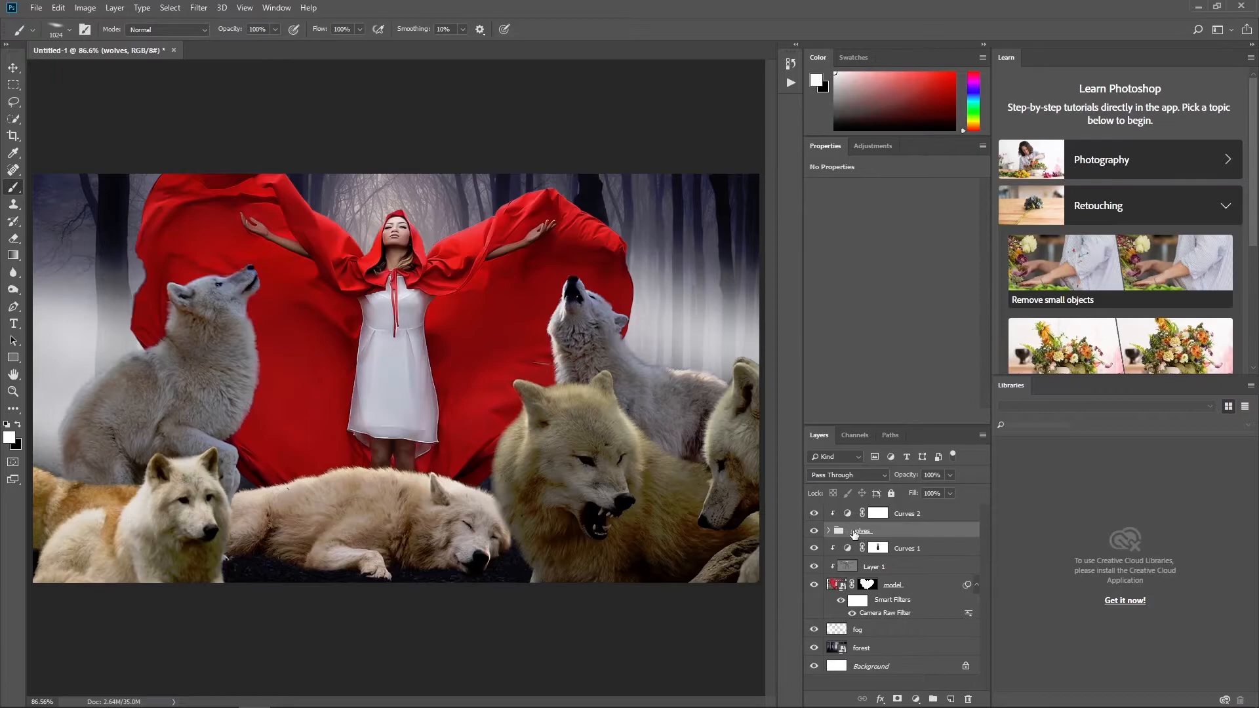
alt+click(949, 700)
click(571, 264)
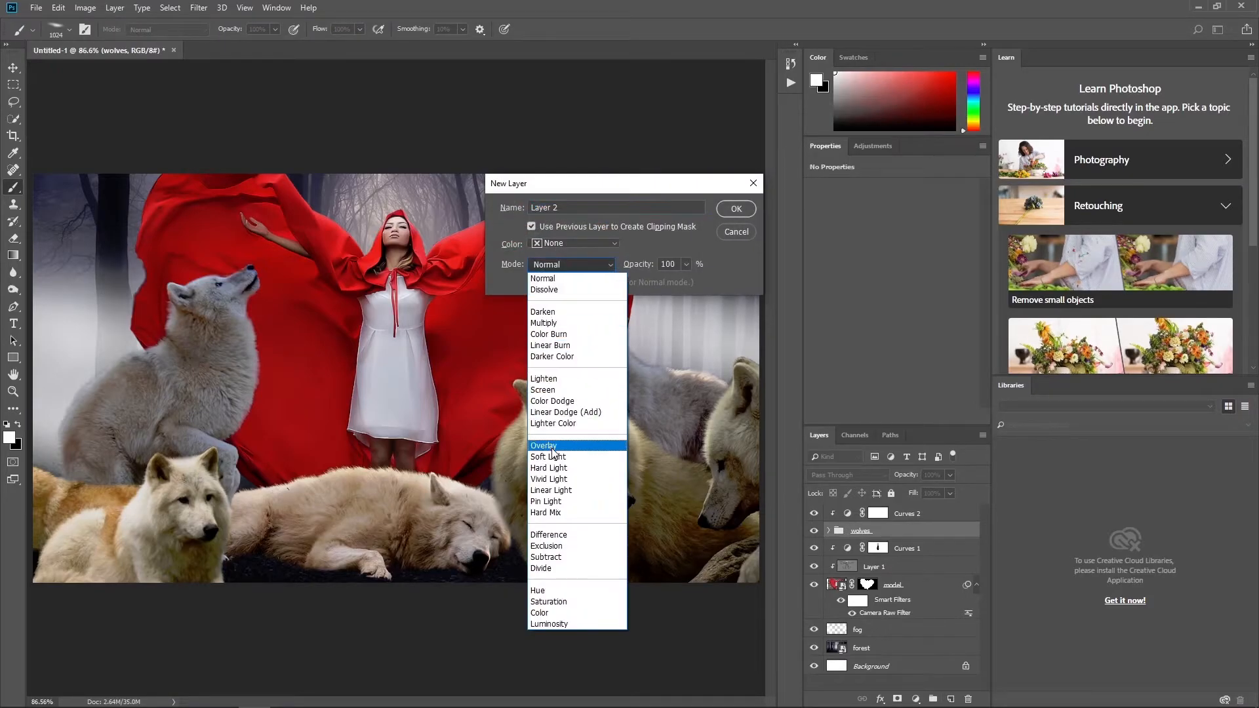
click(564, 449)
click(542, 282)
click(736, 208)
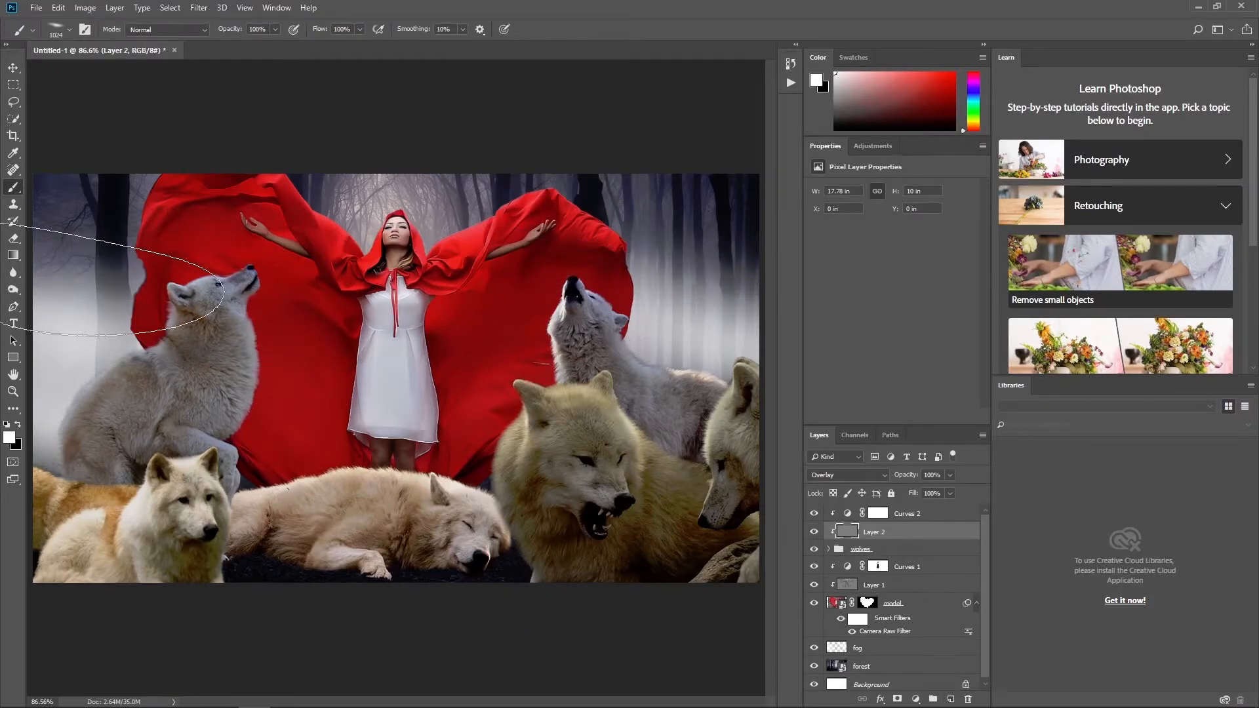
Burn the midtones at 29% exposure with a brush of about 90 px to deepen the shadows on the wolves' bodies.
click(13, 289)
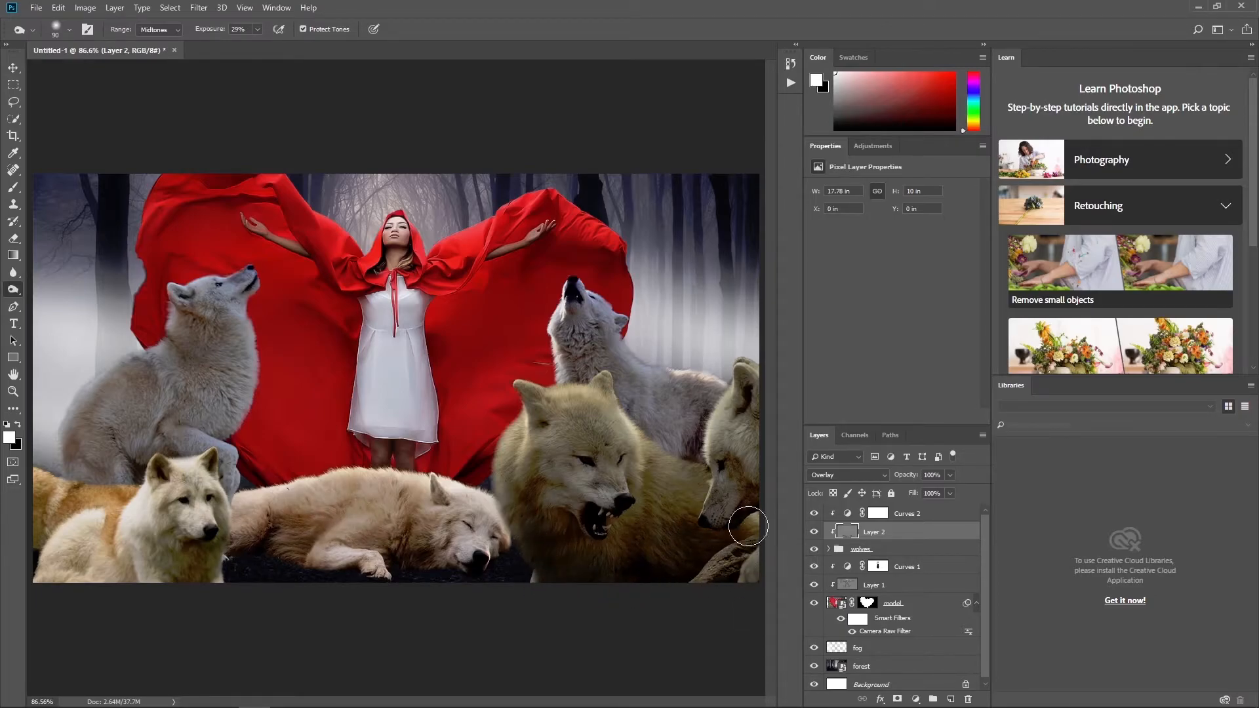
key(bracketleft)
key(bracketleft)
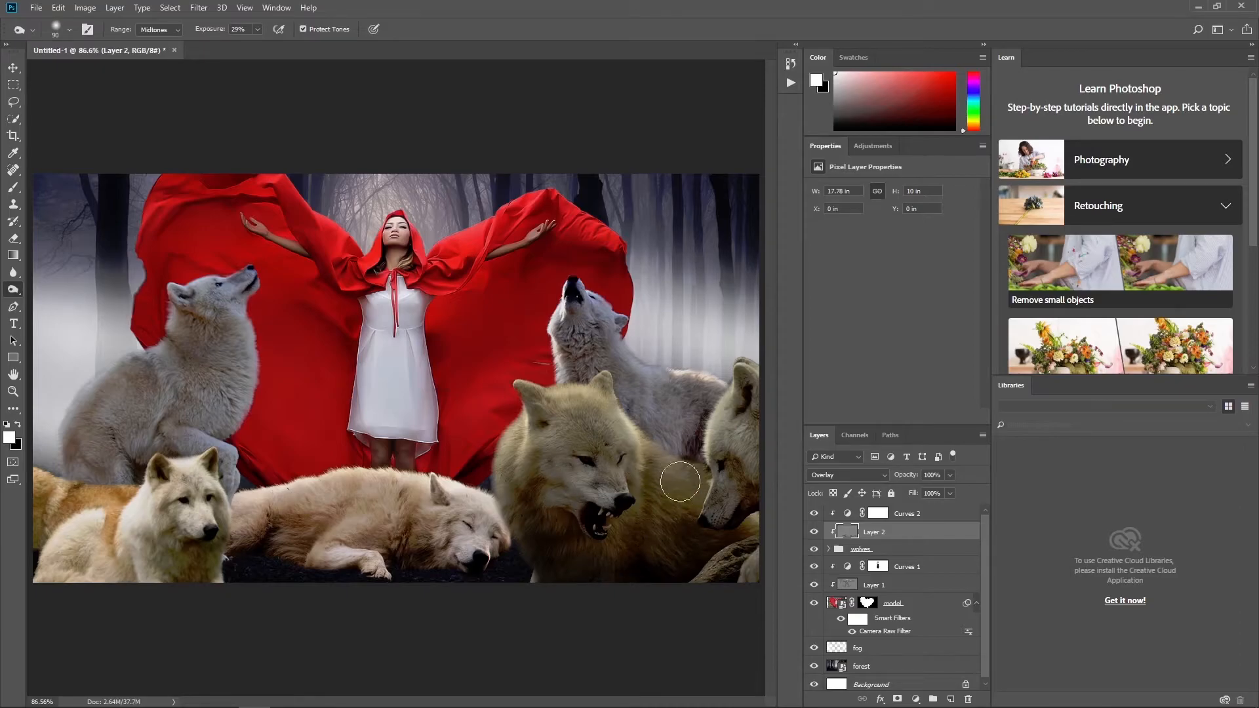
key(bracketright)
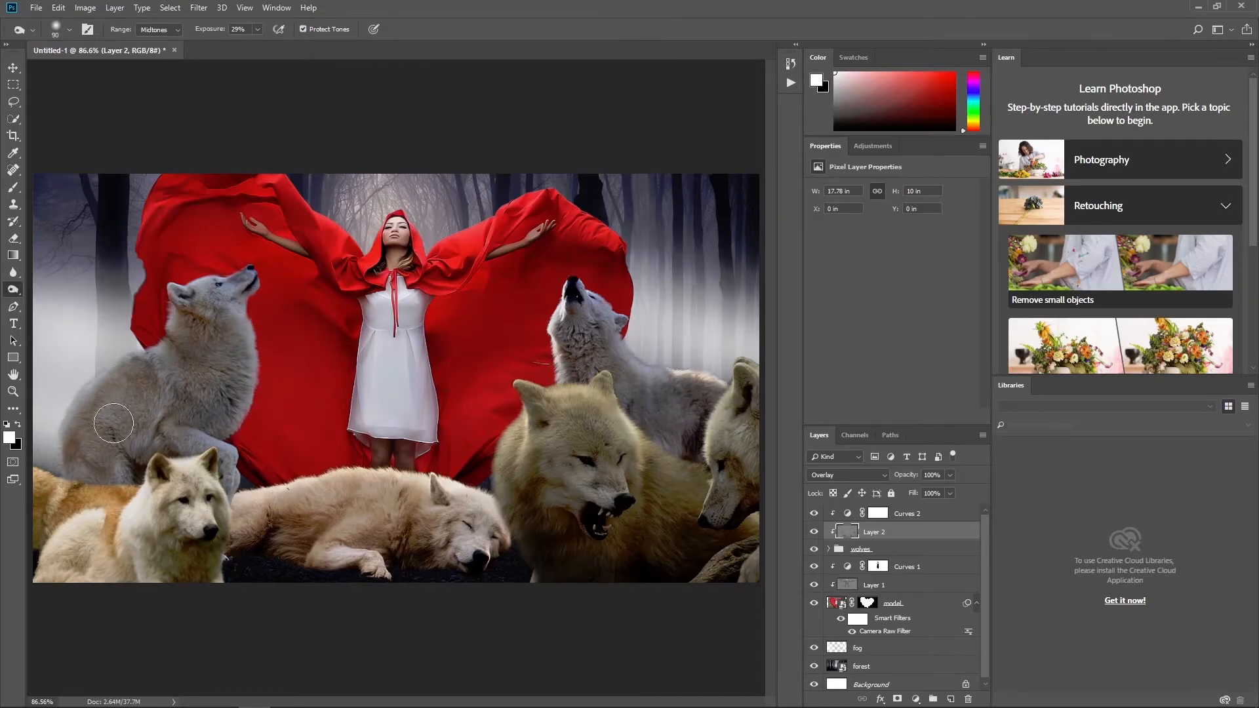
key(bracketright)
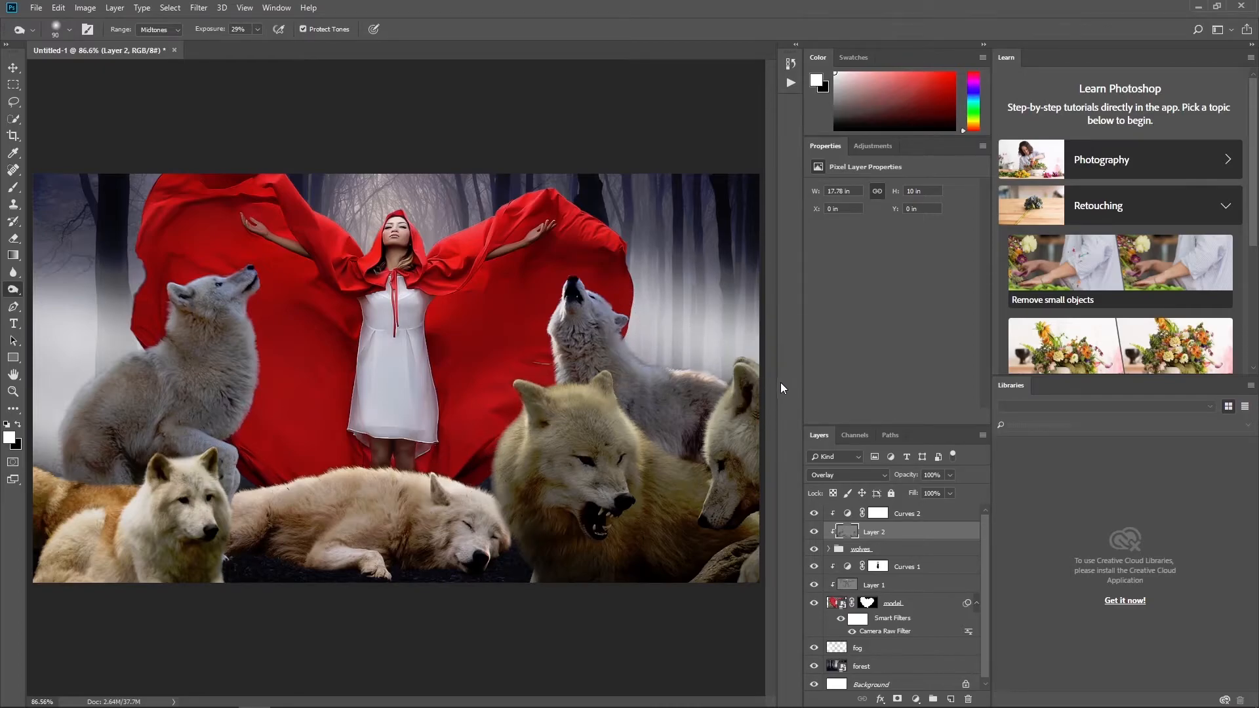
Dodge the midtones at 13% exposure with a 70 px brush to add highlights to the wolves' fur.
right_click(14, 290)
click(56, 289)
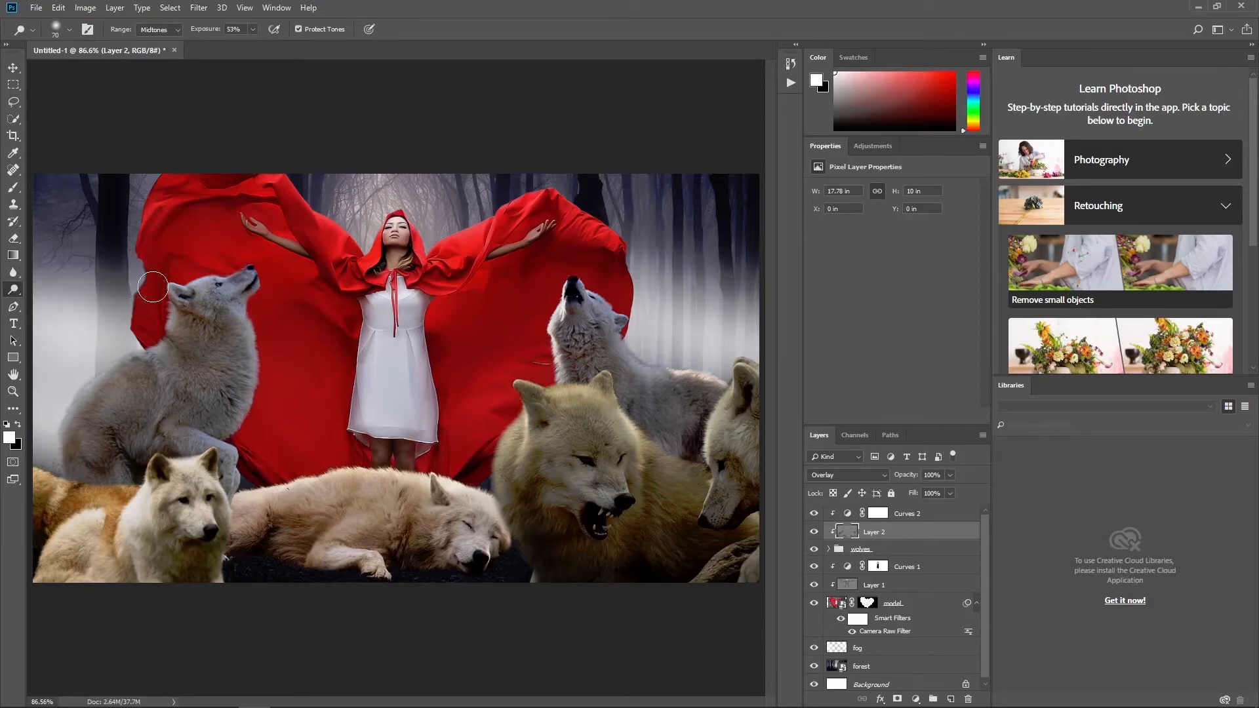
drag(252, 31, 228, 42)
click(250, 268)
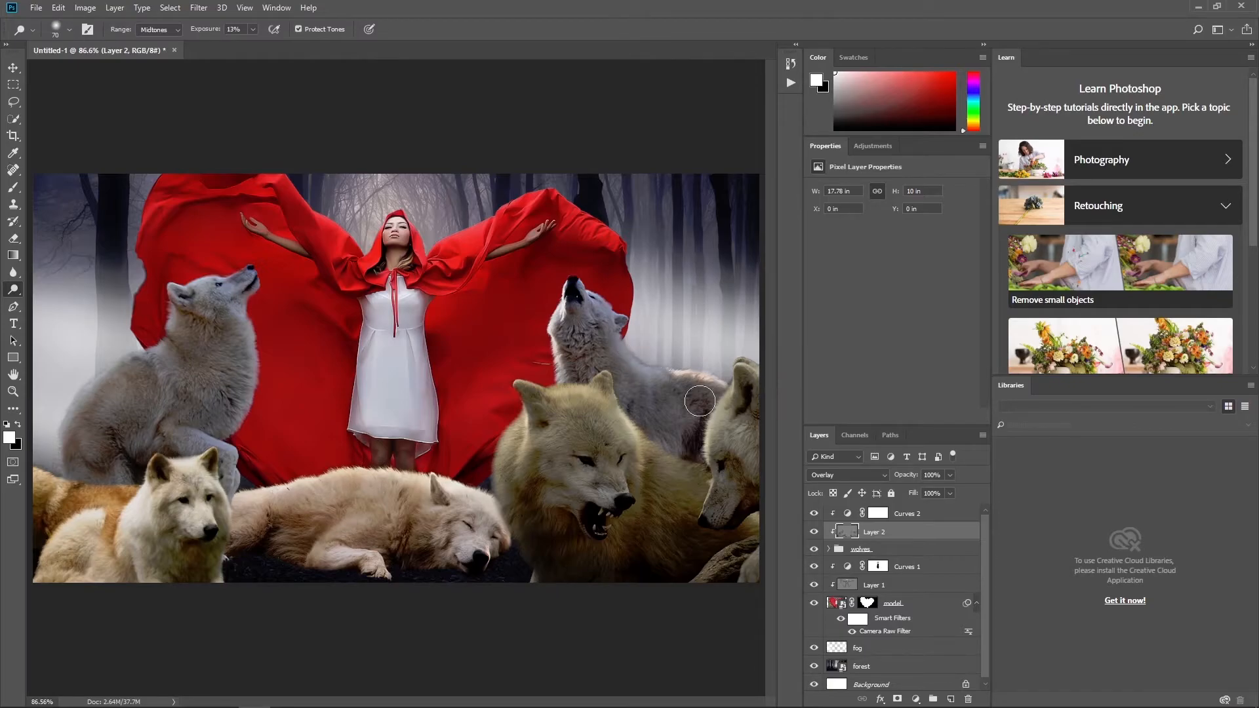
drag(612, 457, 585, 414)
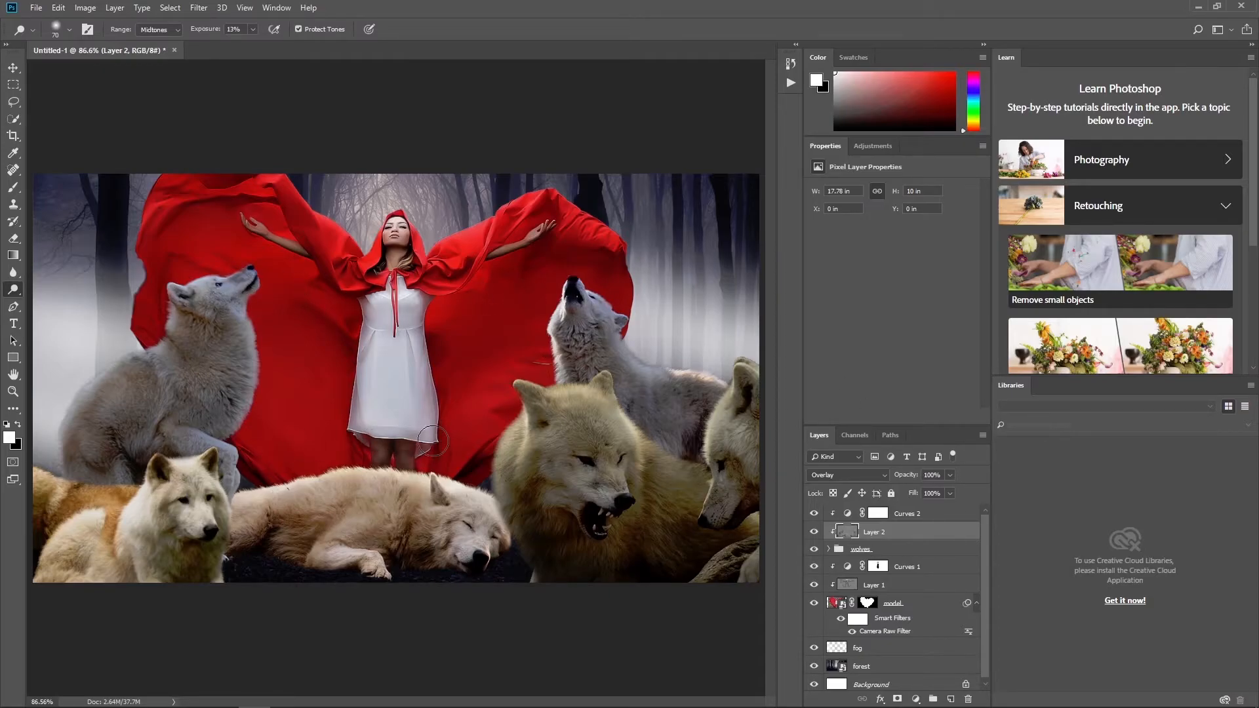
Create a new empty layer named fog 2 above all other layers.
click(924, 515)
click(951, 699)
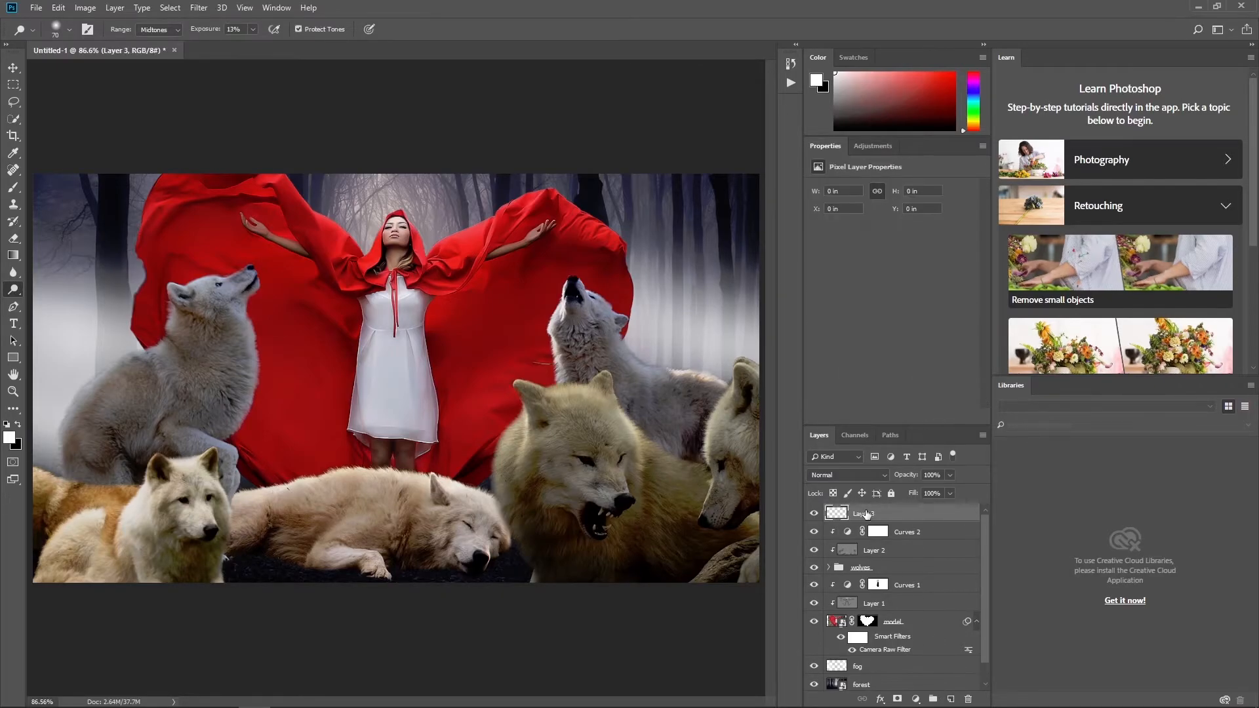
text(2)
key(Return)
Choose the 969 px fog brush from the Fog brush set for the Brush tool.
click(13, 187)
click(69, 29)
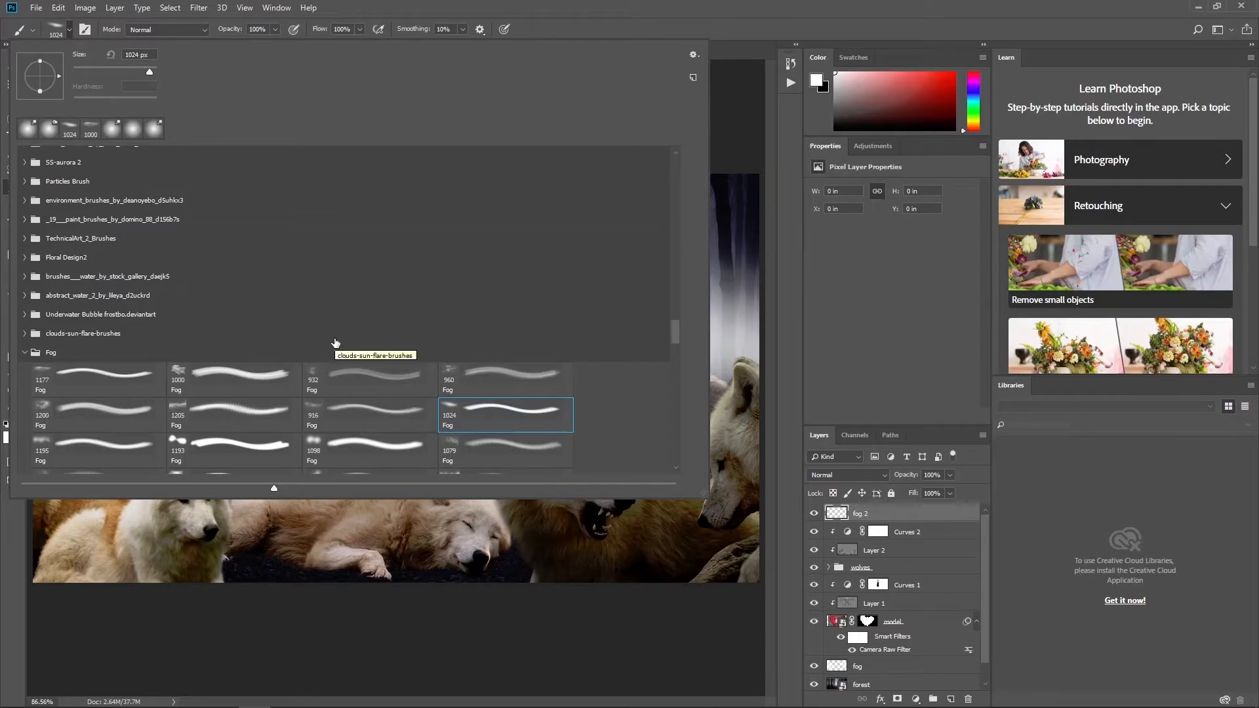
scroll(452, 413, down, 1)
click(518, 445)
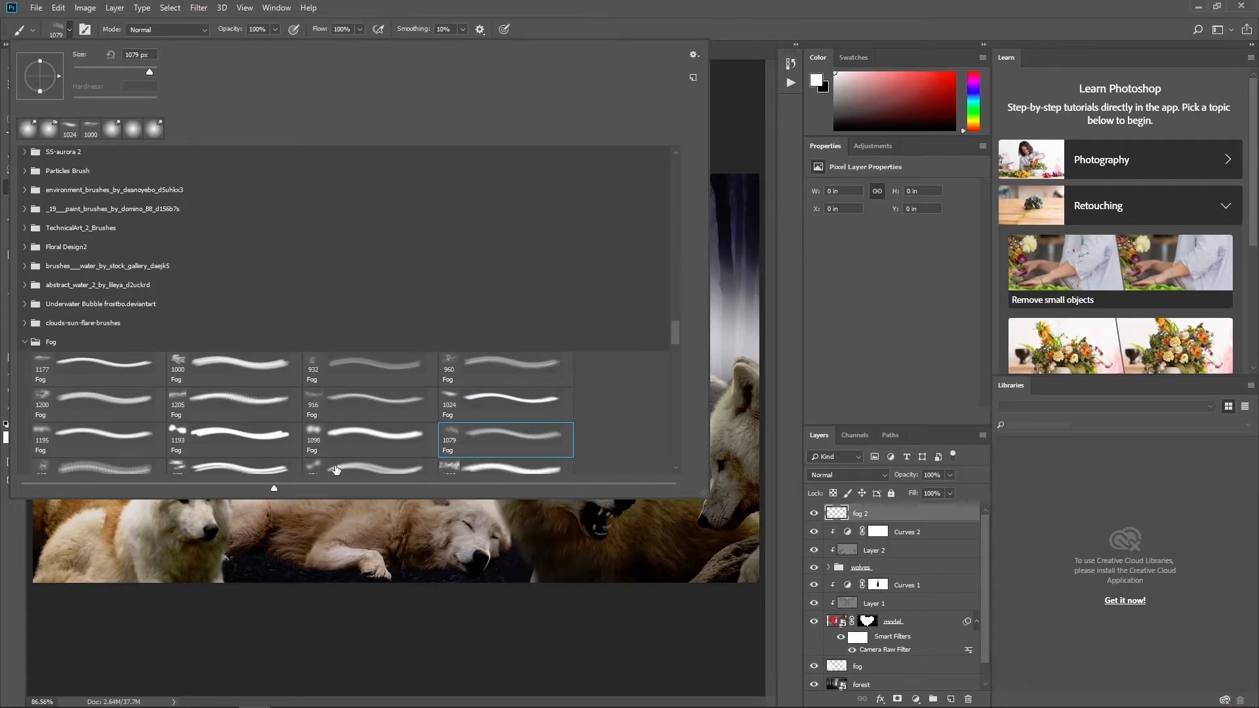
scroll(335, 469, down, 1)
click(98, 454)
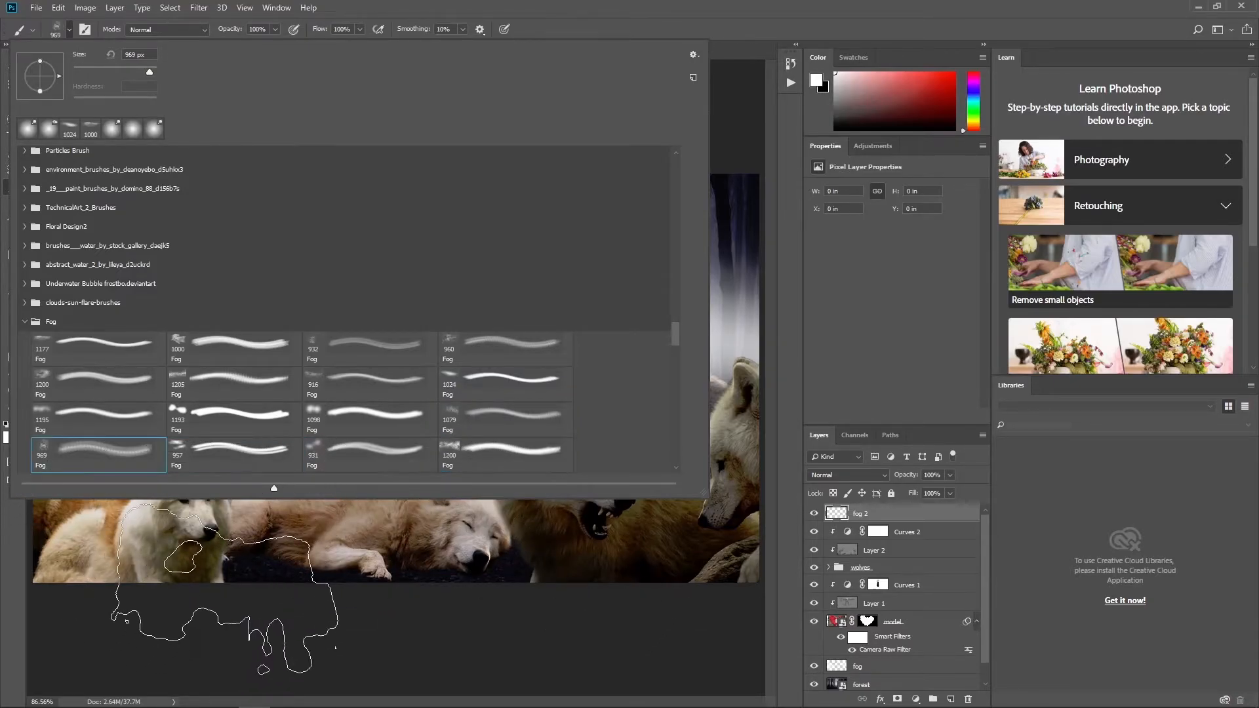
click(1073, 502)
Stamp white fog across the wolves along the lower part of the image and set the fog 2 layer's fill to 17%.
click(638, 541)
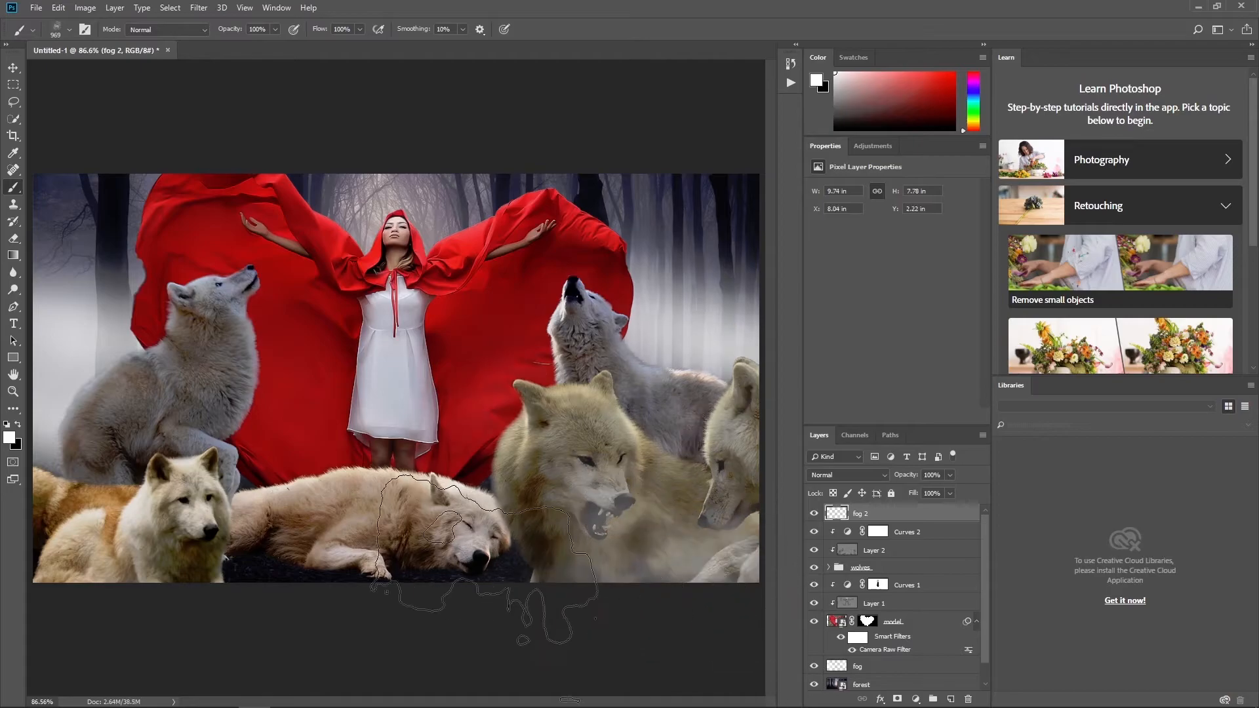
click(465, 532)
click(269, 544)
click(102, 540)
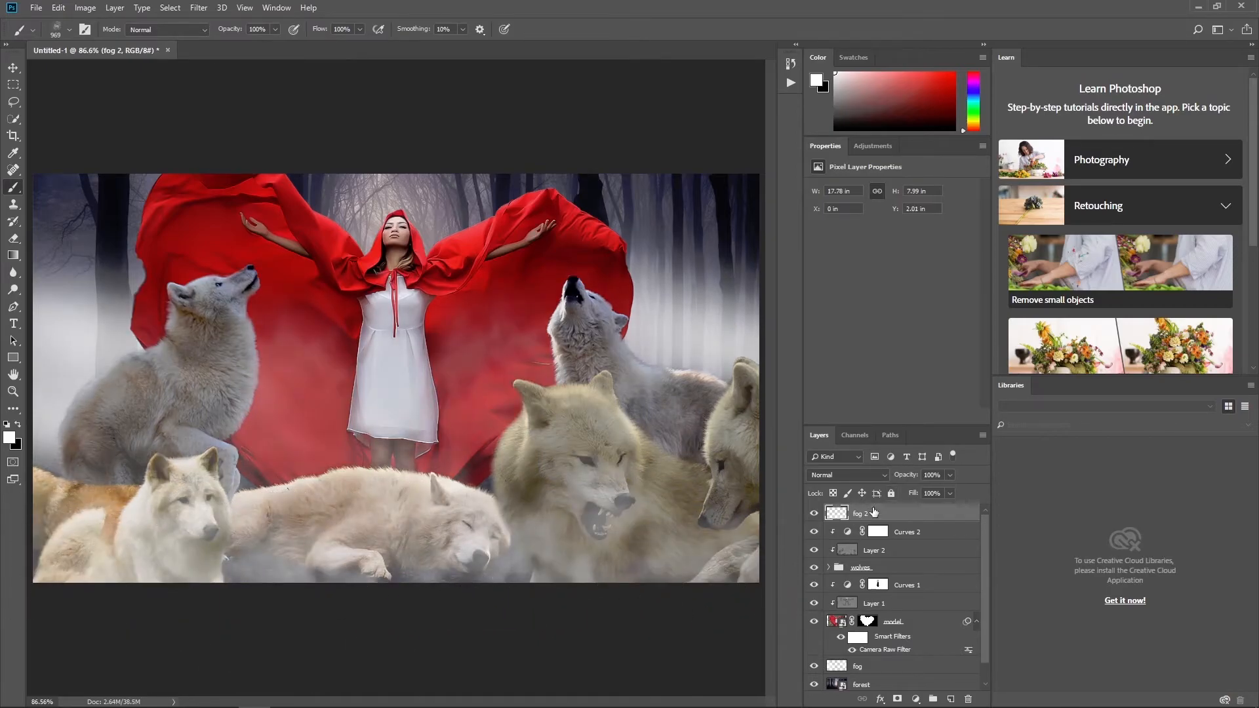
text(17)
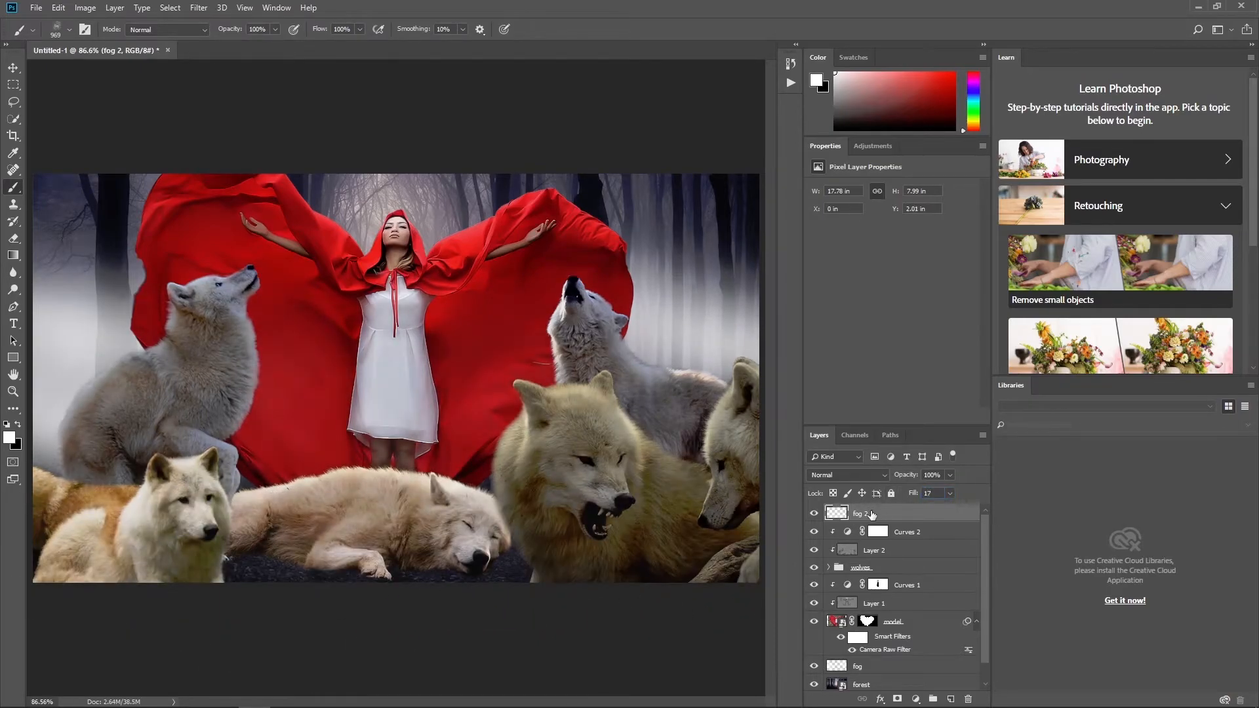
key(Return)
Add a gradient fill layer using the Black To Transparent gradient from the Neutral Density presets.
click(915, 699)
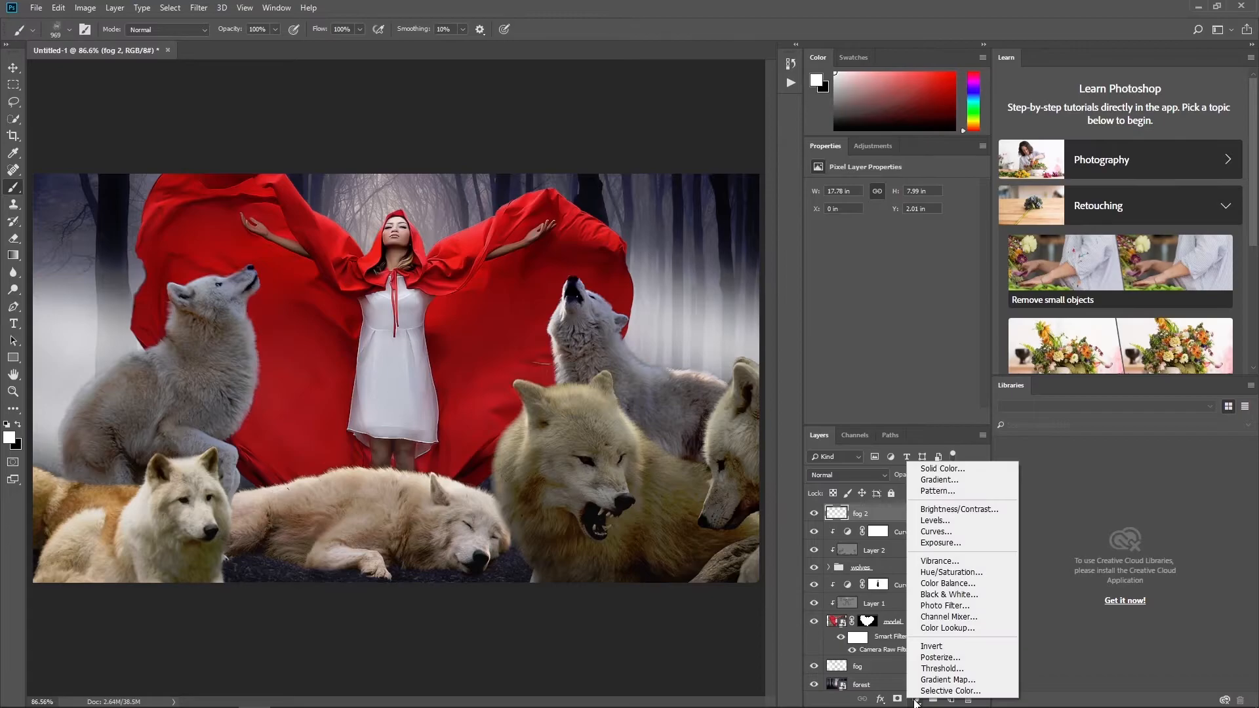
click(939, 479)
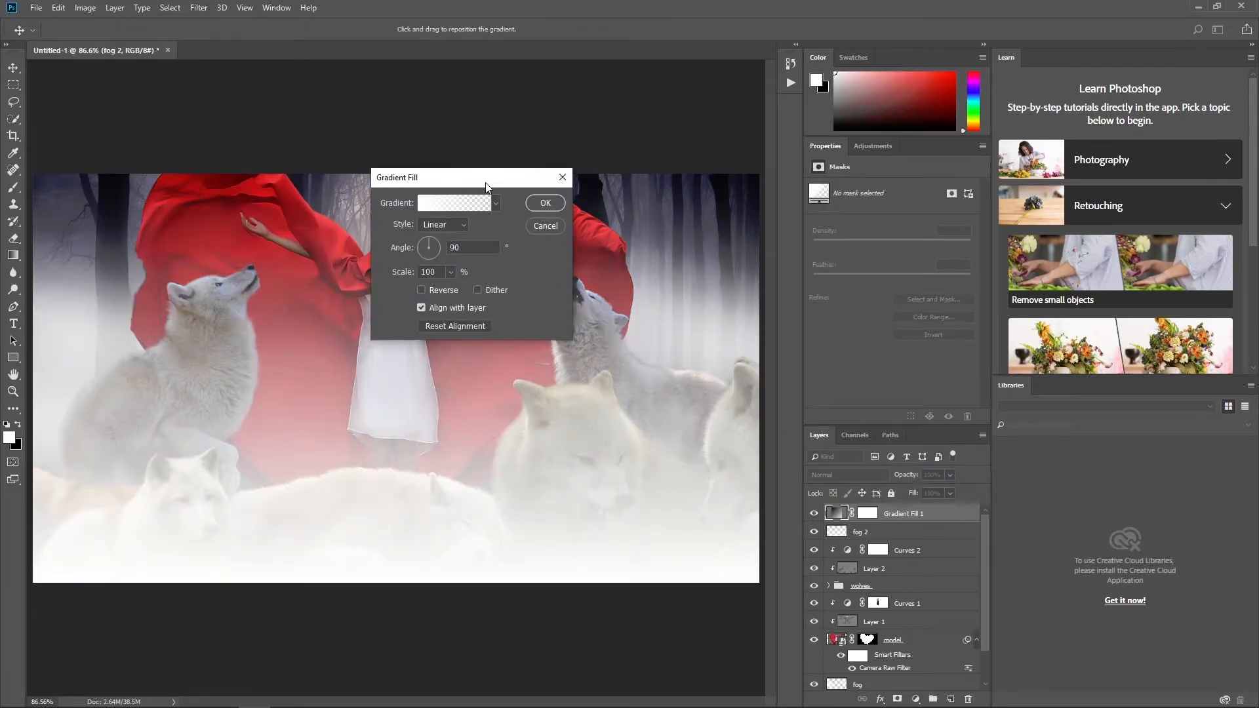
click(455, 207)
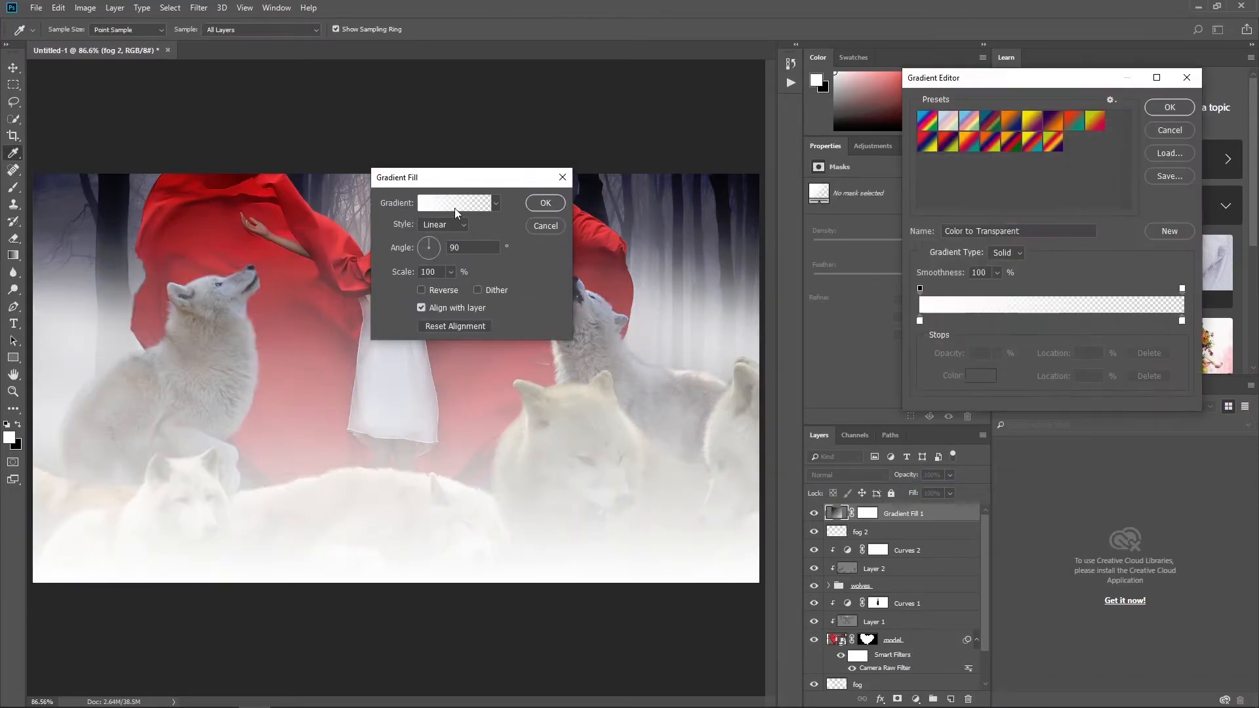
click(1110, 100)
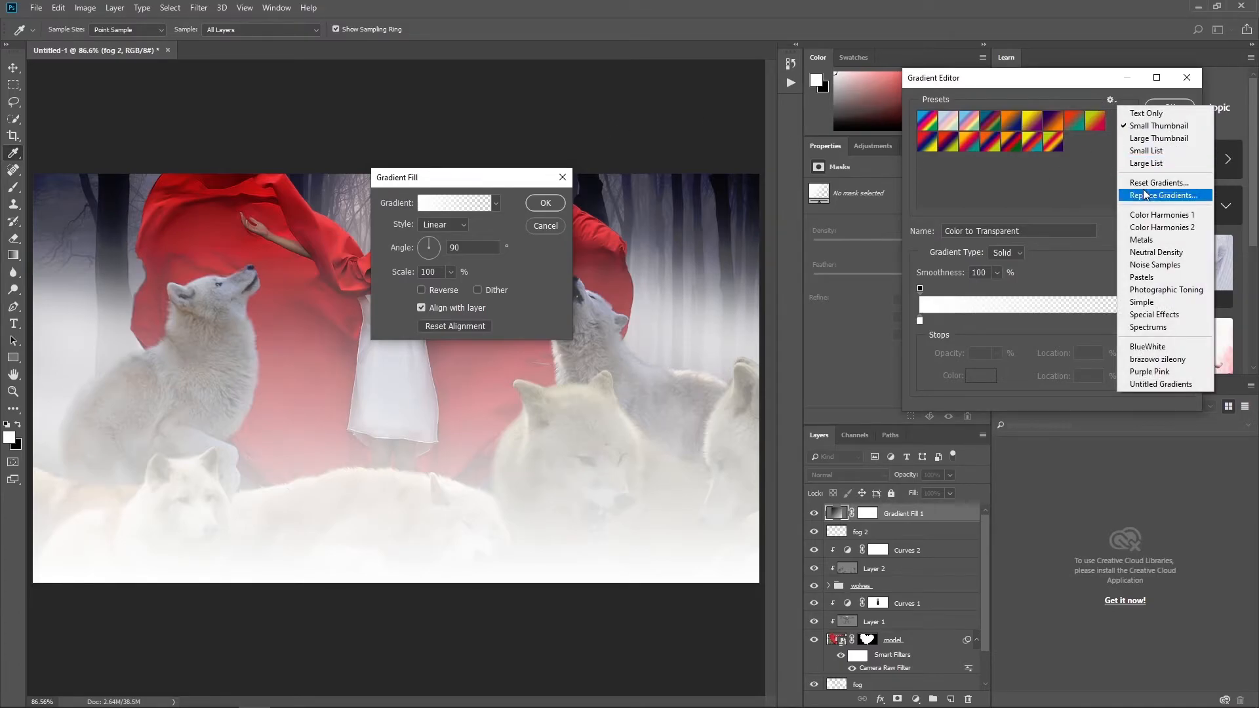
click(1155, 252)
click(569, 270)
click(927, 141)
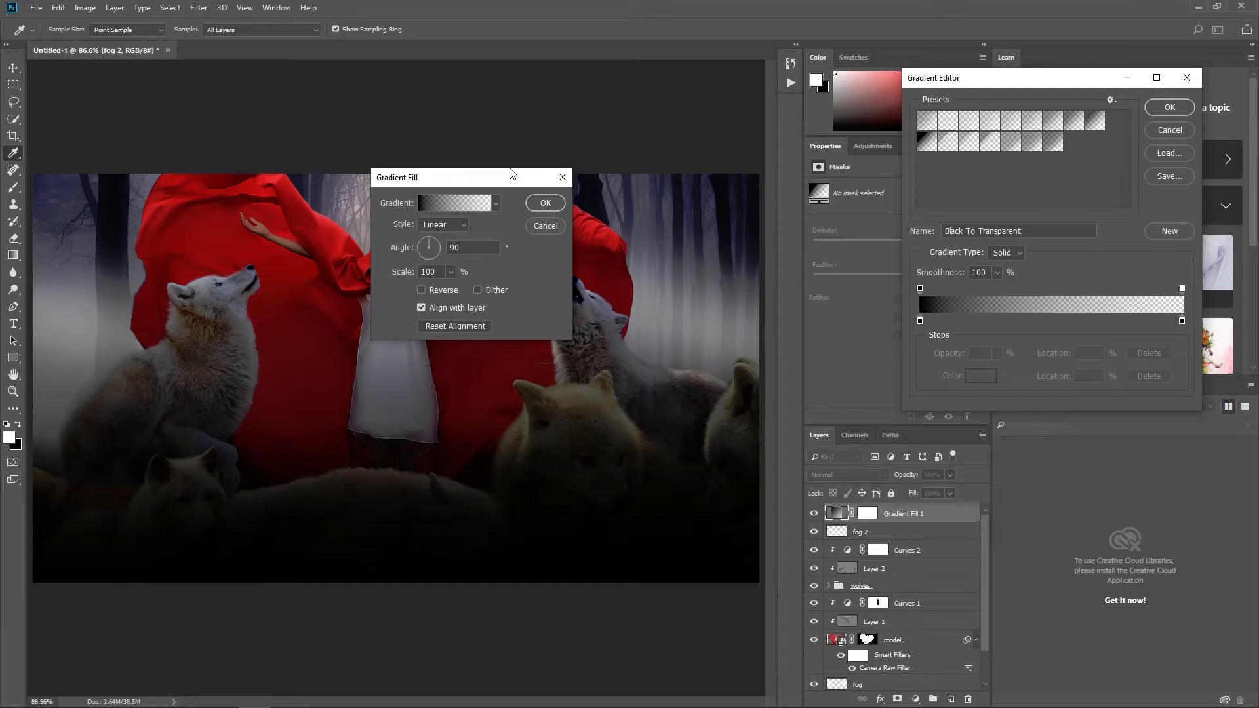
click(1174, 108)
Make the gradient fill radial and reverse it so the black surrounds a clear centre.
click(437, 251)
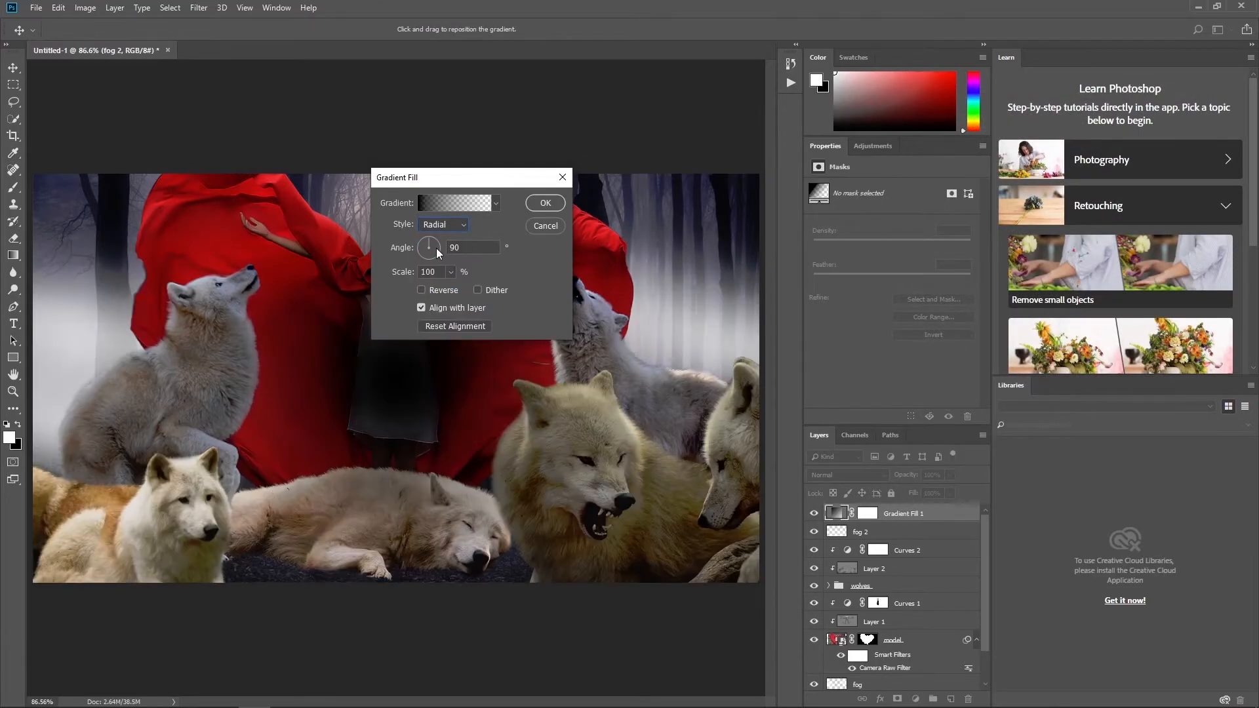
click(425, 291)
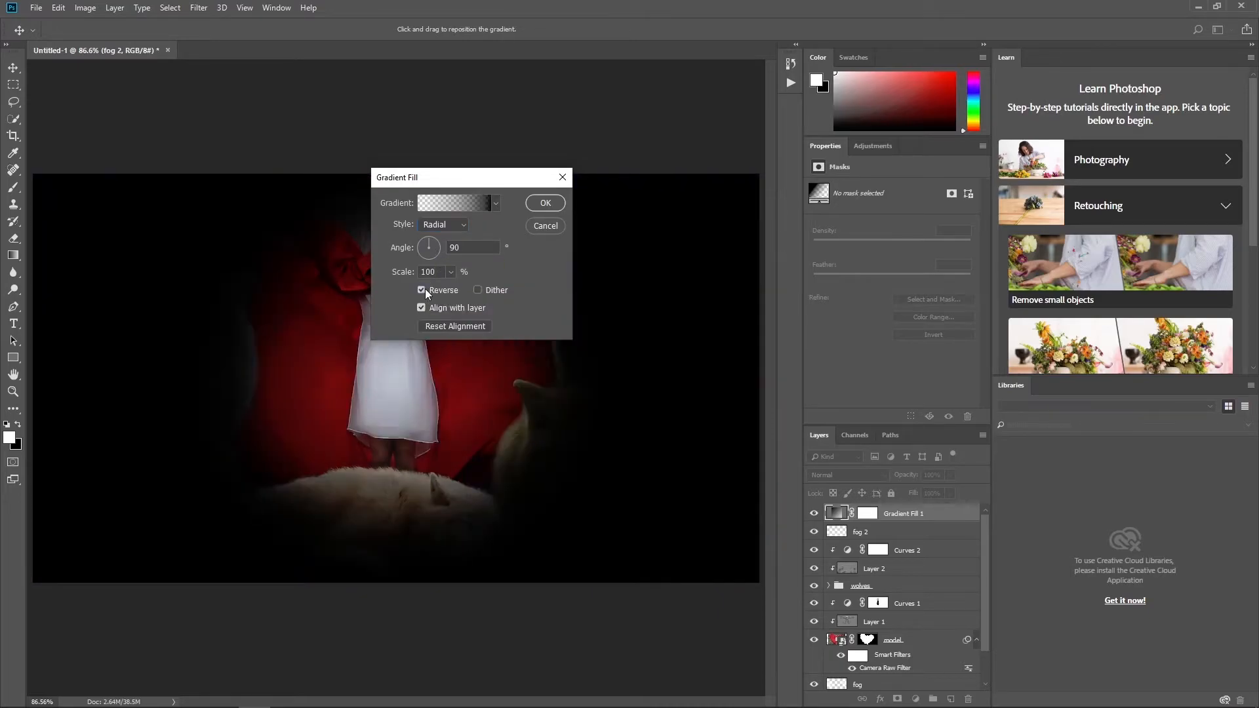
drag(476, 180, 816, 175)
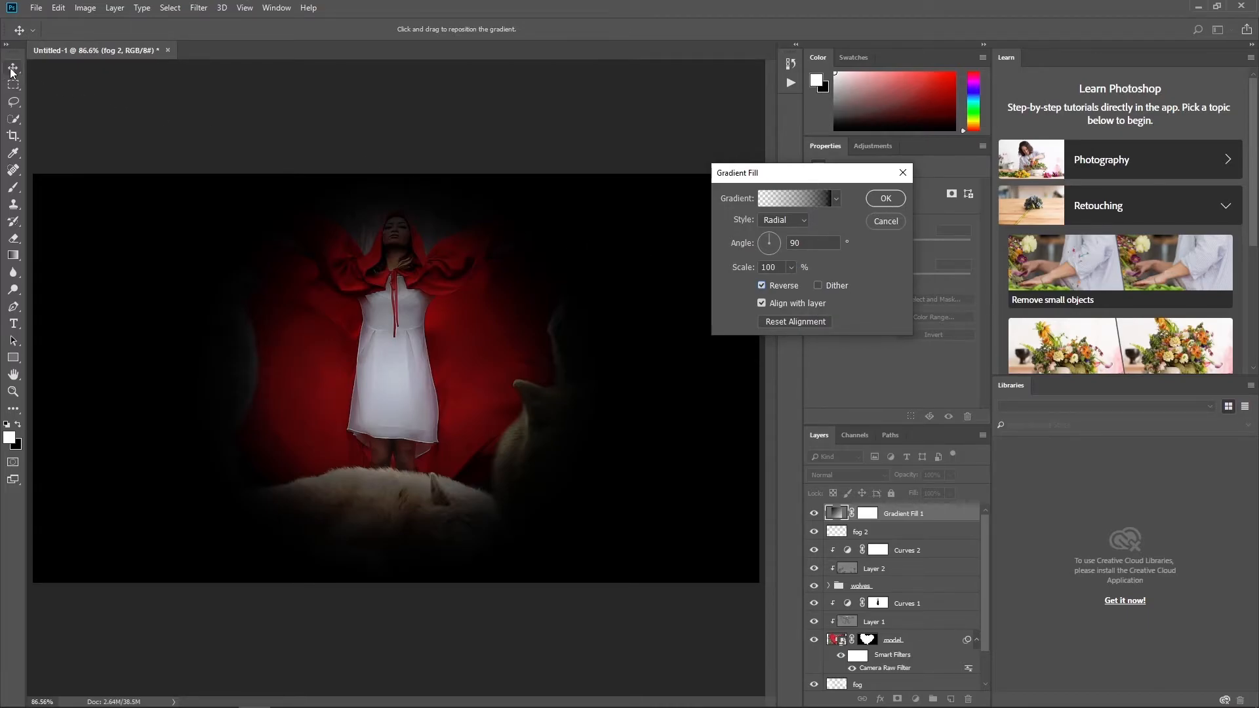
Move the gradient's clear centre up to the woman's head and chest and scale the gradient to 188%.
drag(387, 359, 414, 286)
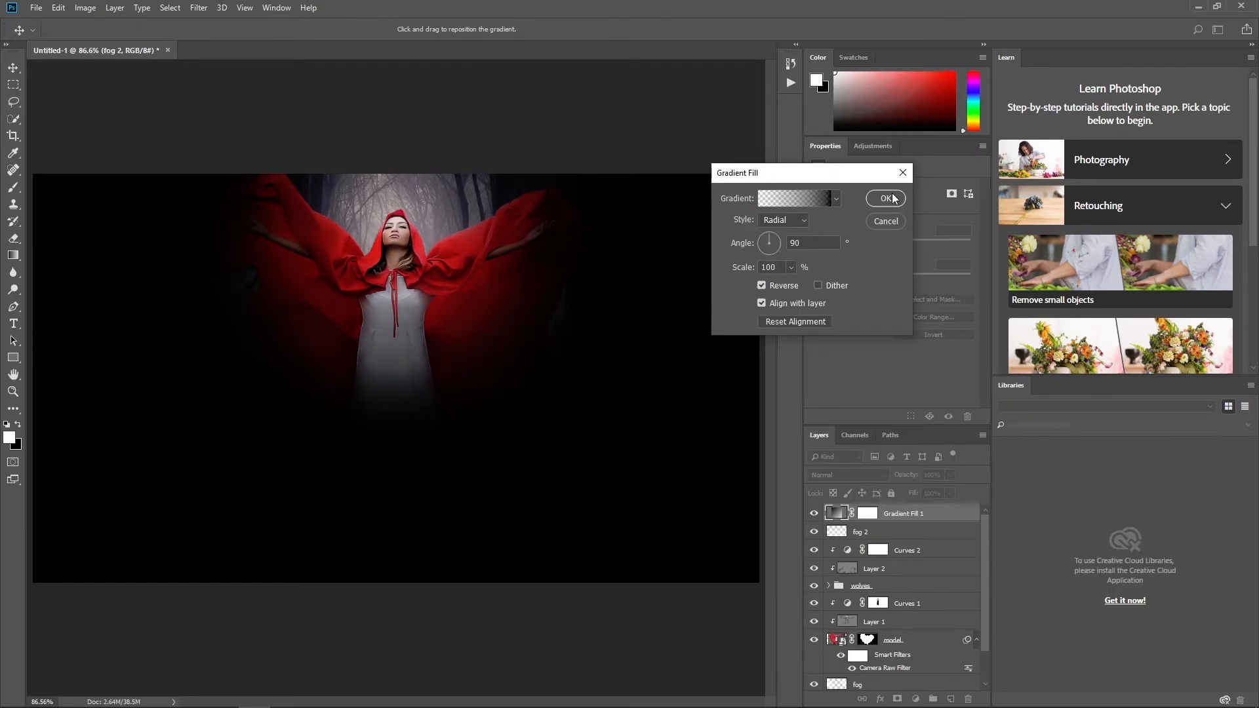
drag(795, 271, 798, 290)
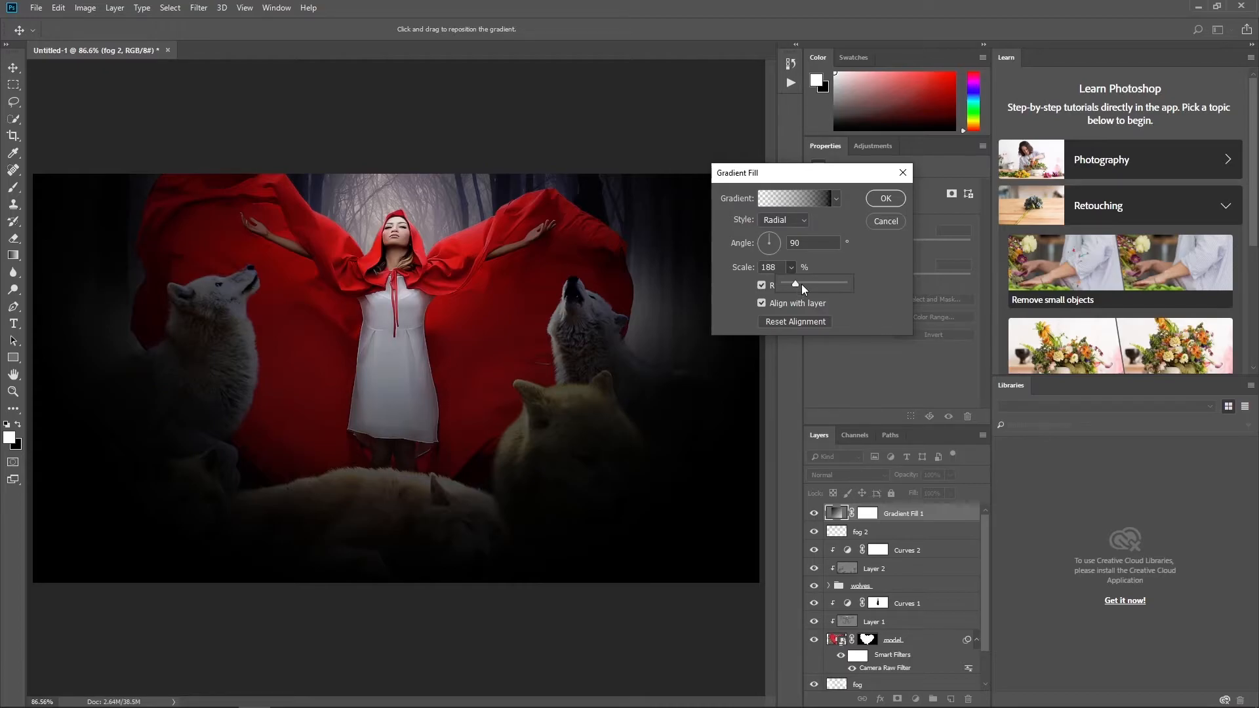
click(885, 198)
click(813, 514)
click(813, 514)
Paint black on the Gradient Fill 1 mask over the woman and the forest around her head with a soft round brush of about 200 px.
click(867, 512)
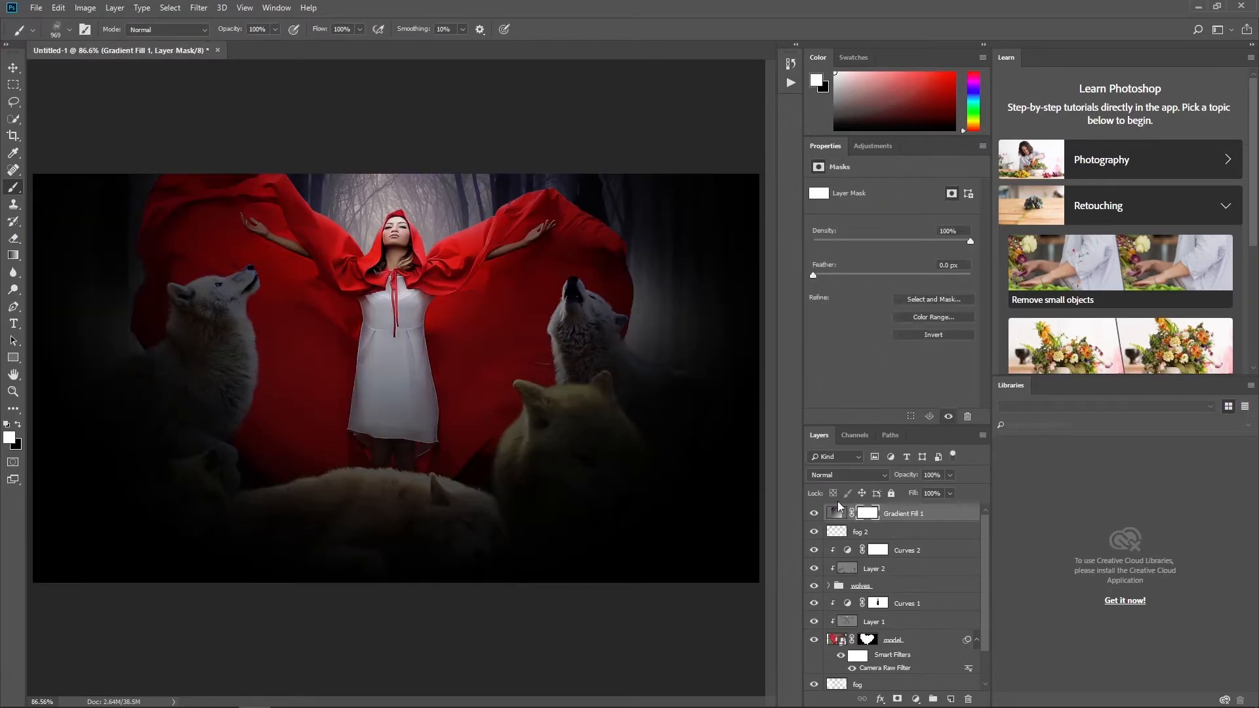
click(63, 31)
click(153, 130)
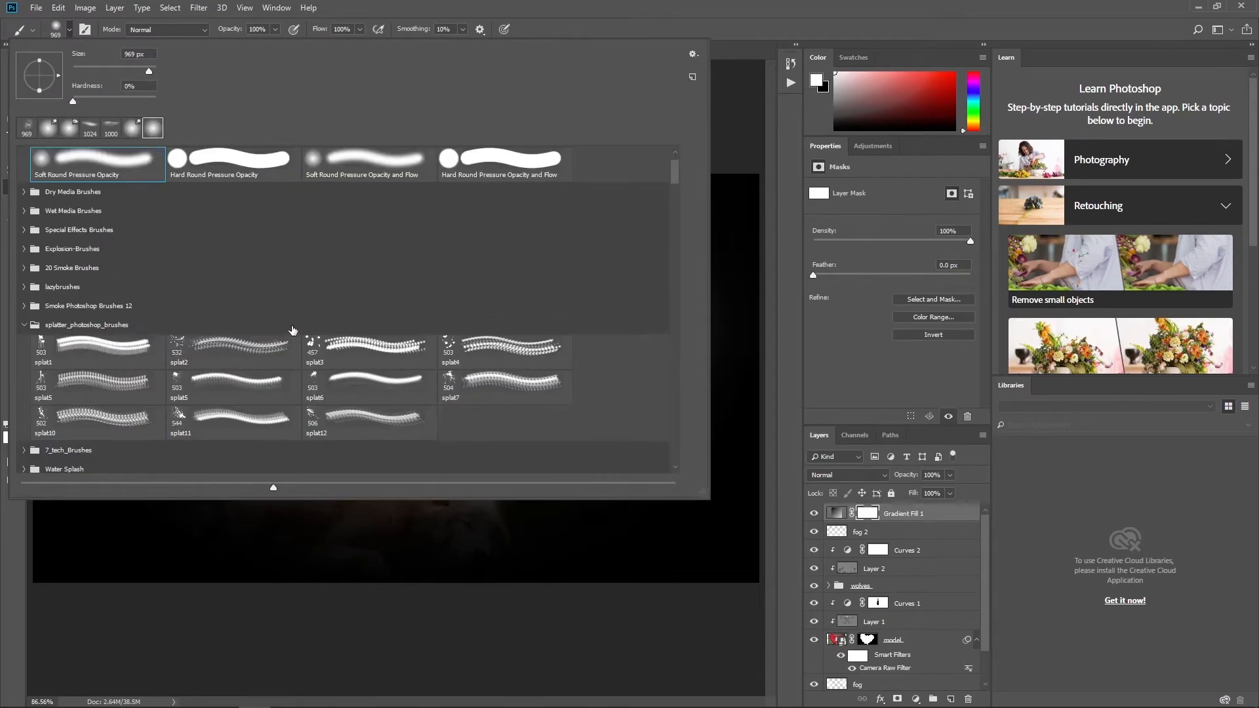
key(Return)
key(bracketleft)
key(bracketleft)
key(bracketleft)
key(bracketleft)
key(bracketleft)
key(bracketleft)
key(bracketleft)
key(bracketleft)
key(bracketleft)
key(bracketleft)
key(bracketleft)
key(bracketleft)
key(bracketleft)
click(18, 425)
key(bracketright)
key(bracketright)
key(bracketright)
key(bracketright)
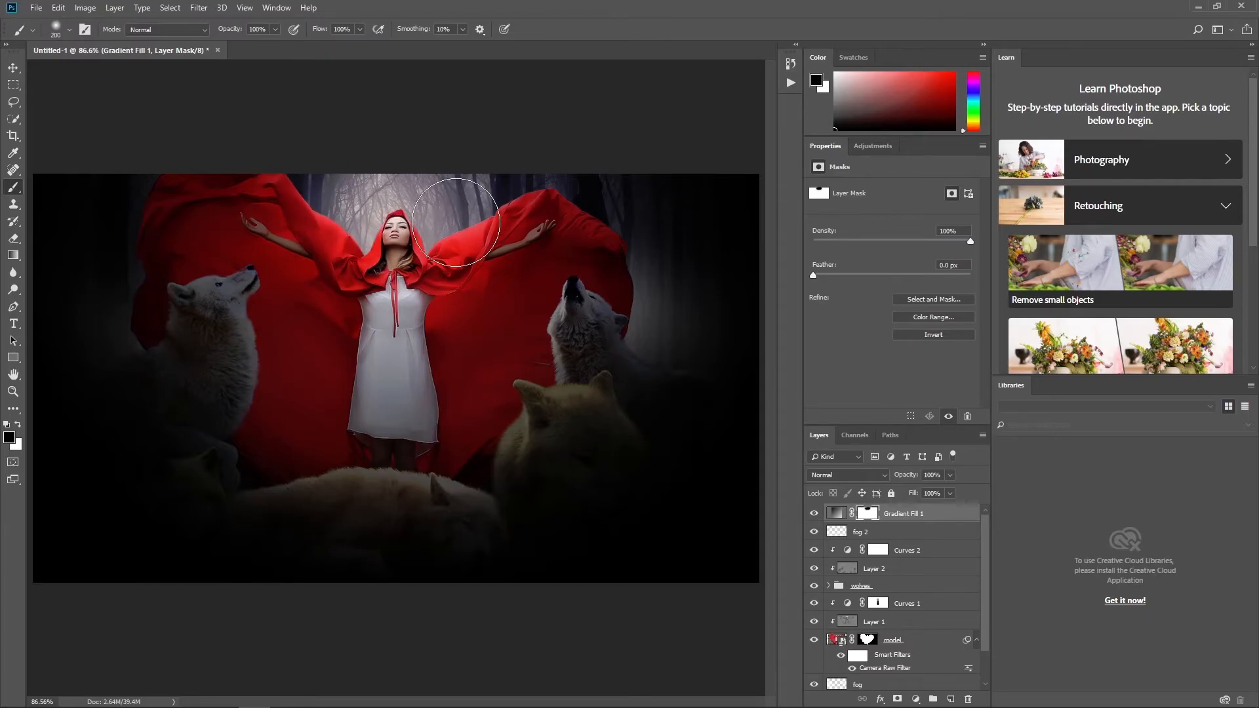
key(bracketright)
key(bracketright)
Try to clear the vignette around the woman's feet on the gradient mask with the brush at full opacity.
mouse_move(436, 463)
mouse_down()
mouse_move(407, 428)
mouse_move(394, 261)
mouse_move(391, 480)
mouse_move(429, 506)
mouse_move(454, 460)
mouse_move(477, 495)
mouse_move(408, 469)
mouse_up()
key(bracketleft)
key(bracketleft)
key(ctrl+z)
Lower the brush opacity to 14% and lighten the vignette along the ground and sleeping wolf at the woman's feet.
click(274, 31)
drag(228, 44, 222, 45)
mouse_move(452, 476)
mouse_down()
mouse_move(315, 455)
mouse_move(269, 470)
mouse_up()
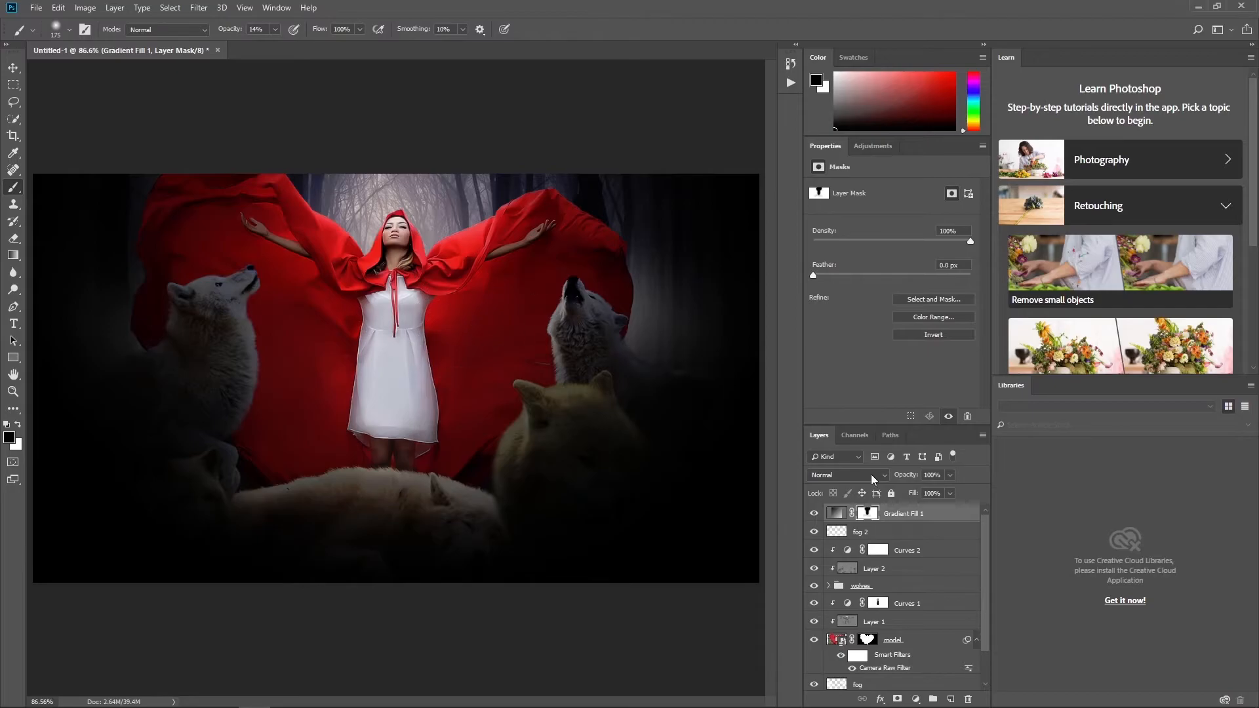
Add a gradient map adjustment above Gradient Fill 1 and set its starting colour stop to 050706.
click(836, 513)
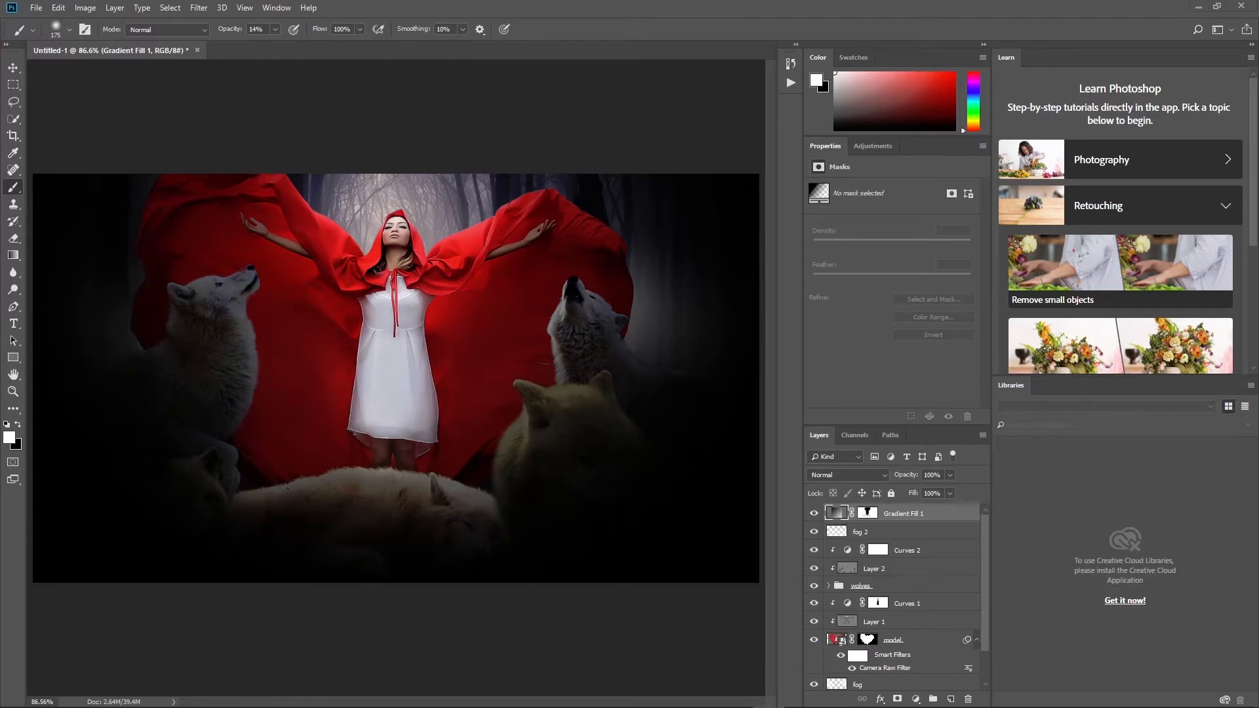
click(916, 699)
click(944, 687)
click(867, 200)
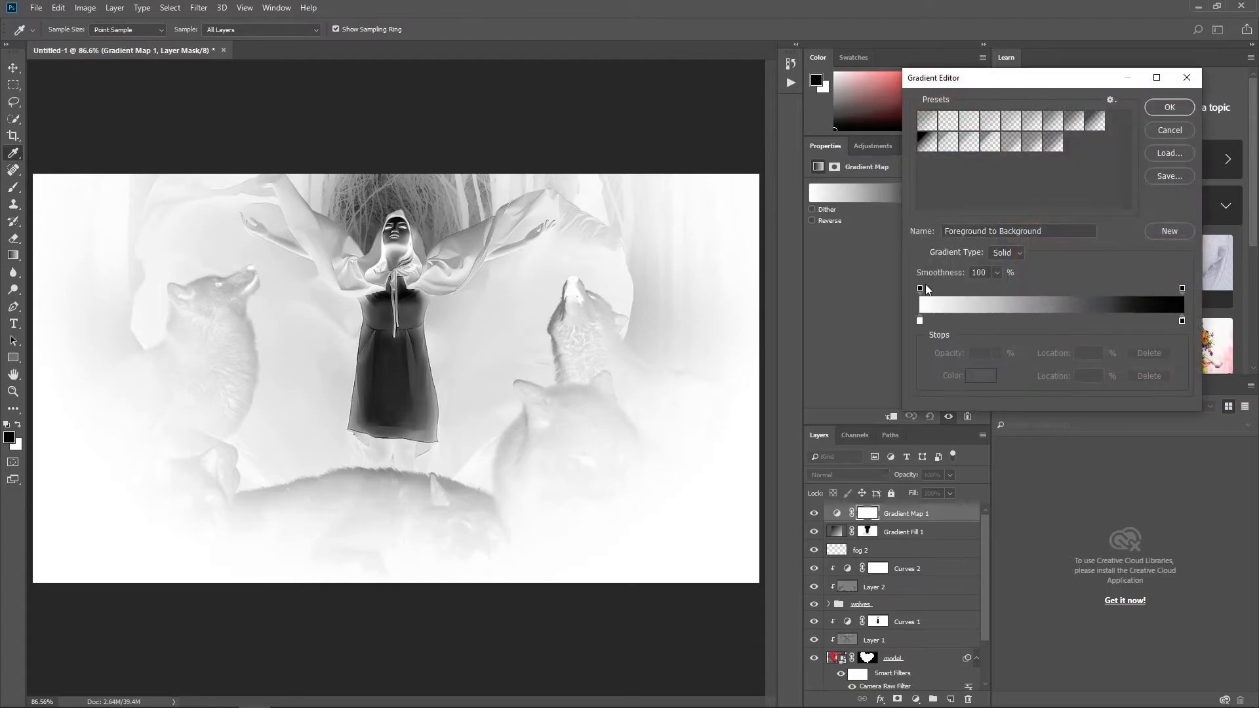
double_click(920, 322)
text(000000)
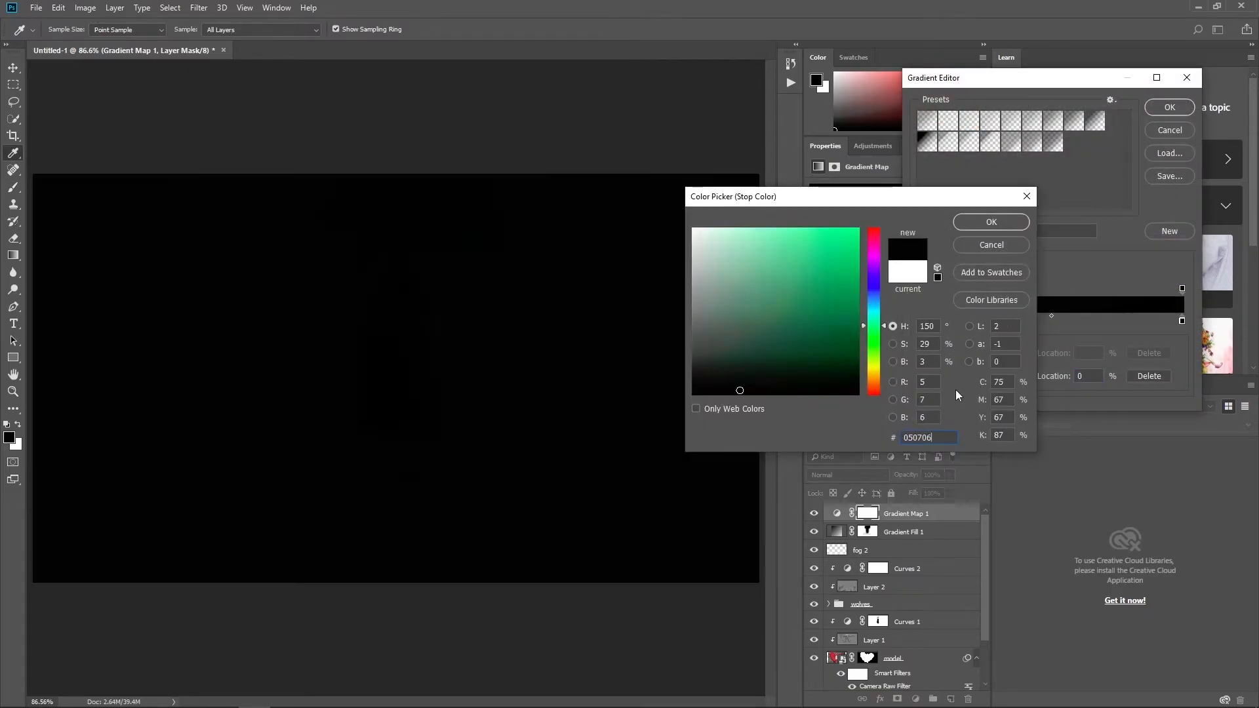
click(986, 222)
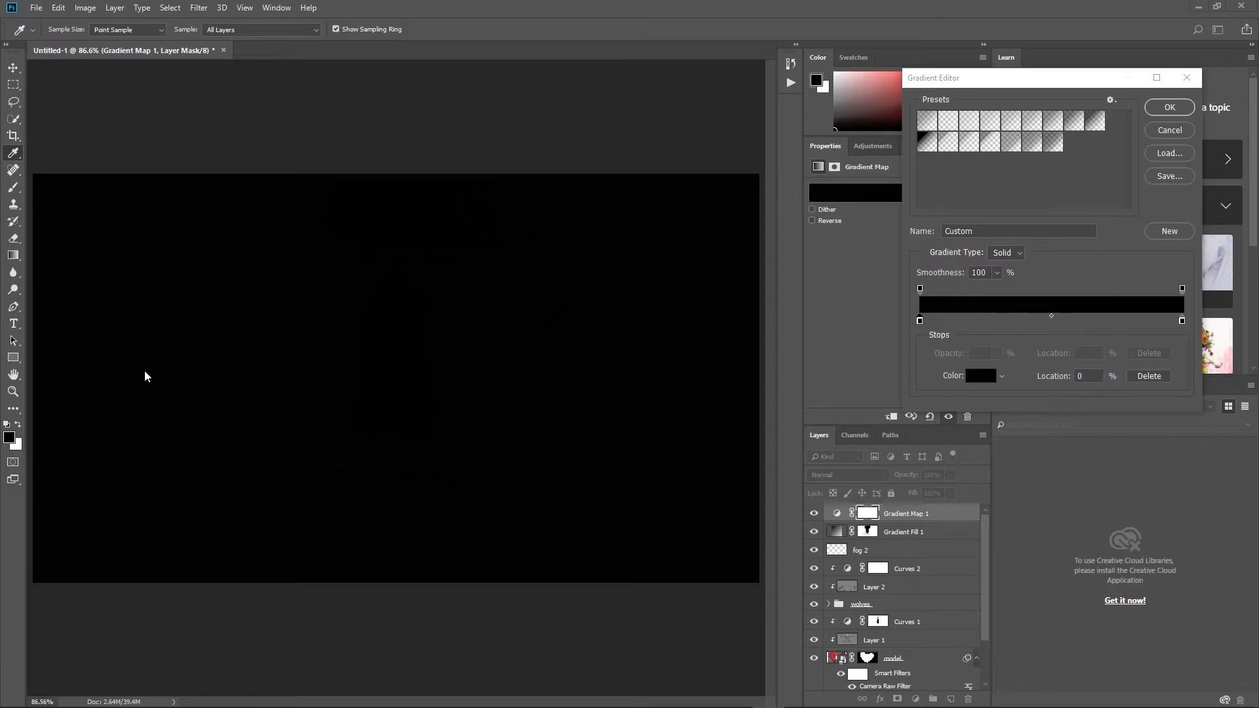
Set the gradient map's end colour stop to 869997 and apply the gradient.
click(1183, 322)
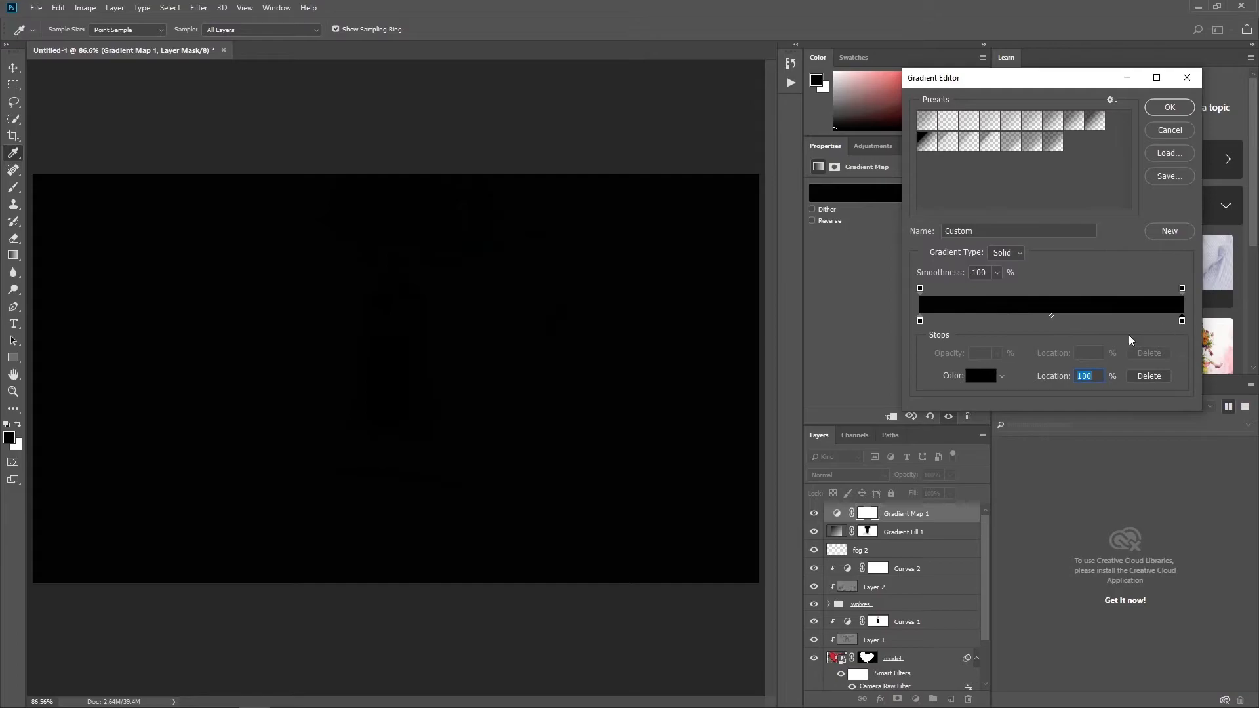
click(972, 380)
text(869997)
click(991, 223)
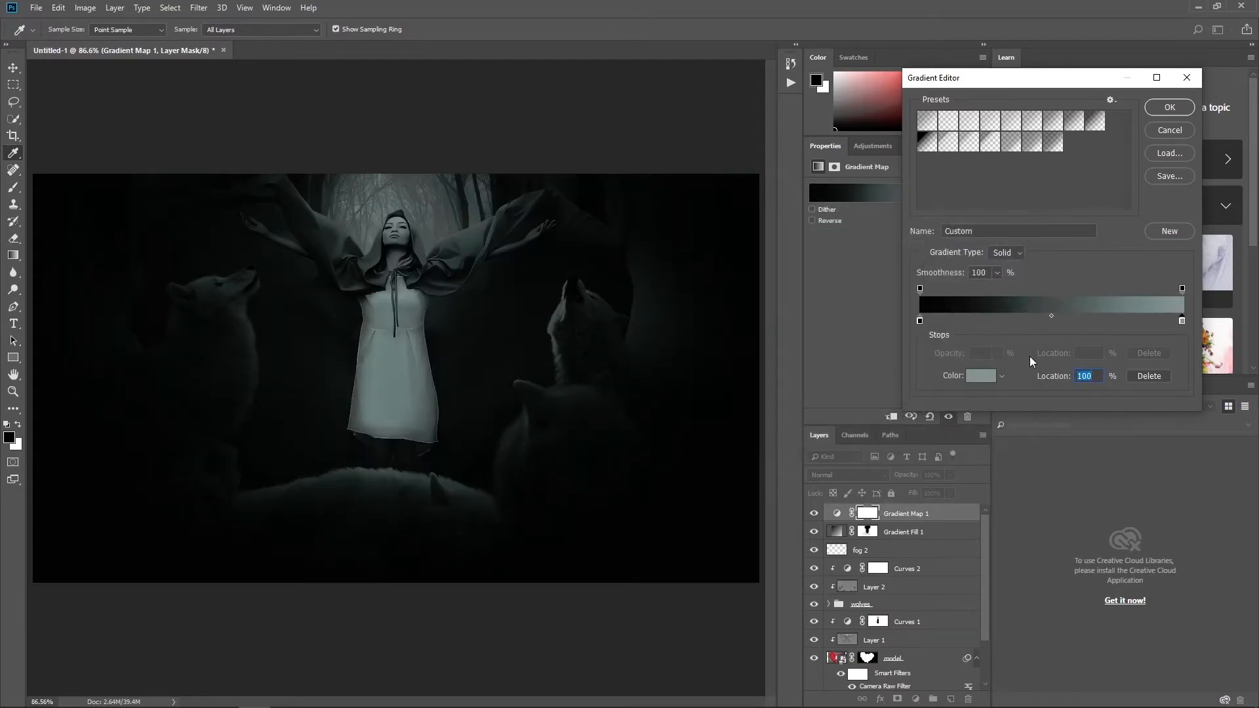
double_click(920, 320)
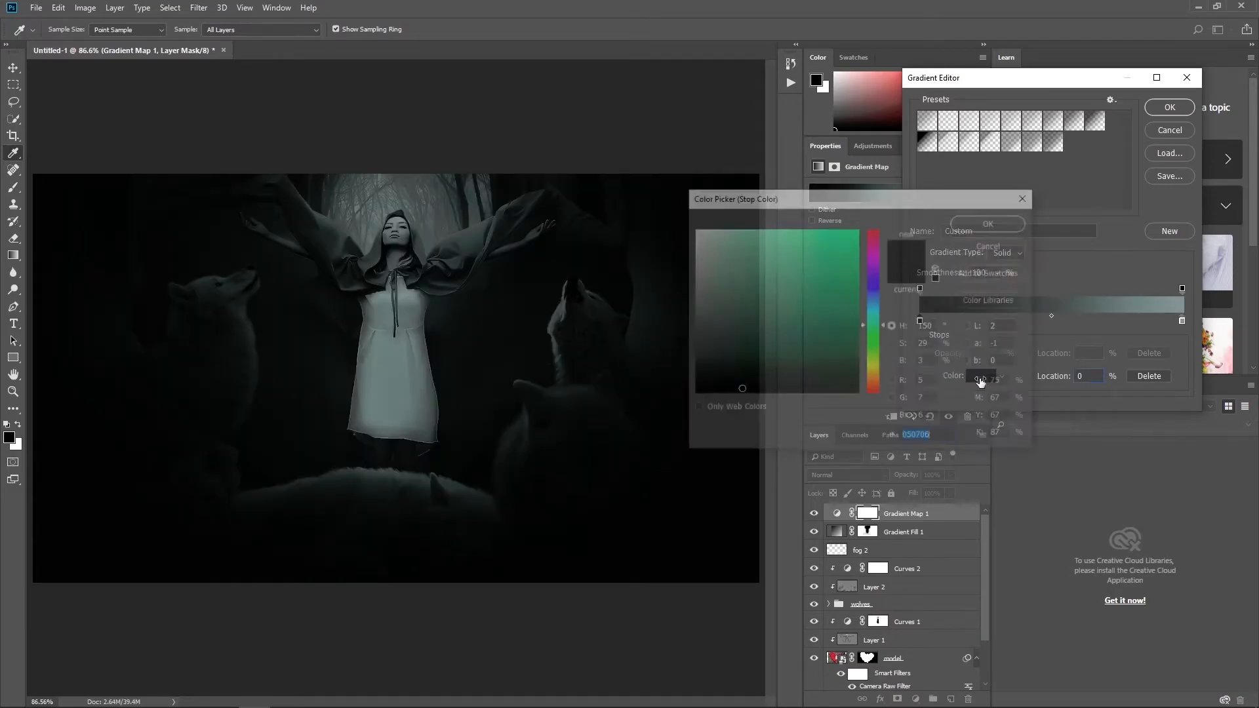
click(990, 222)
click(1170, 107)
Set the Gradient Map 1 layer's blend mode to Screen and its fill to 42%.
key(b)
click(847, 474)
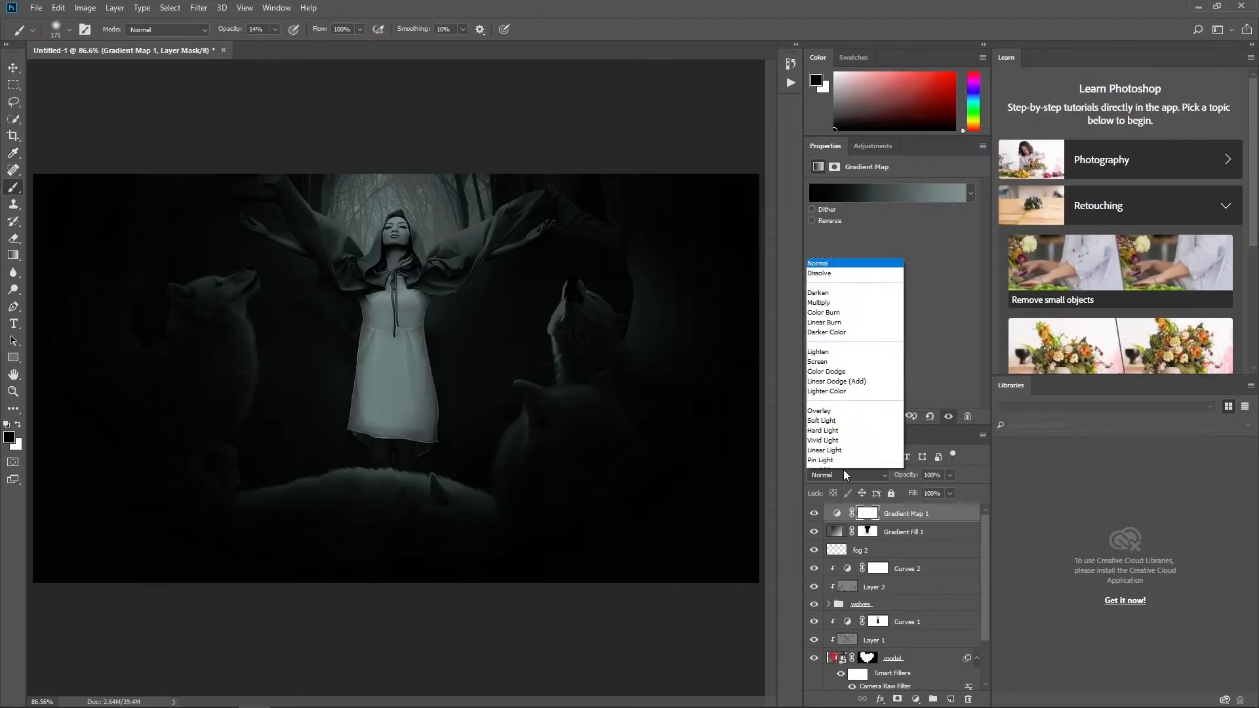
click(835, 322)
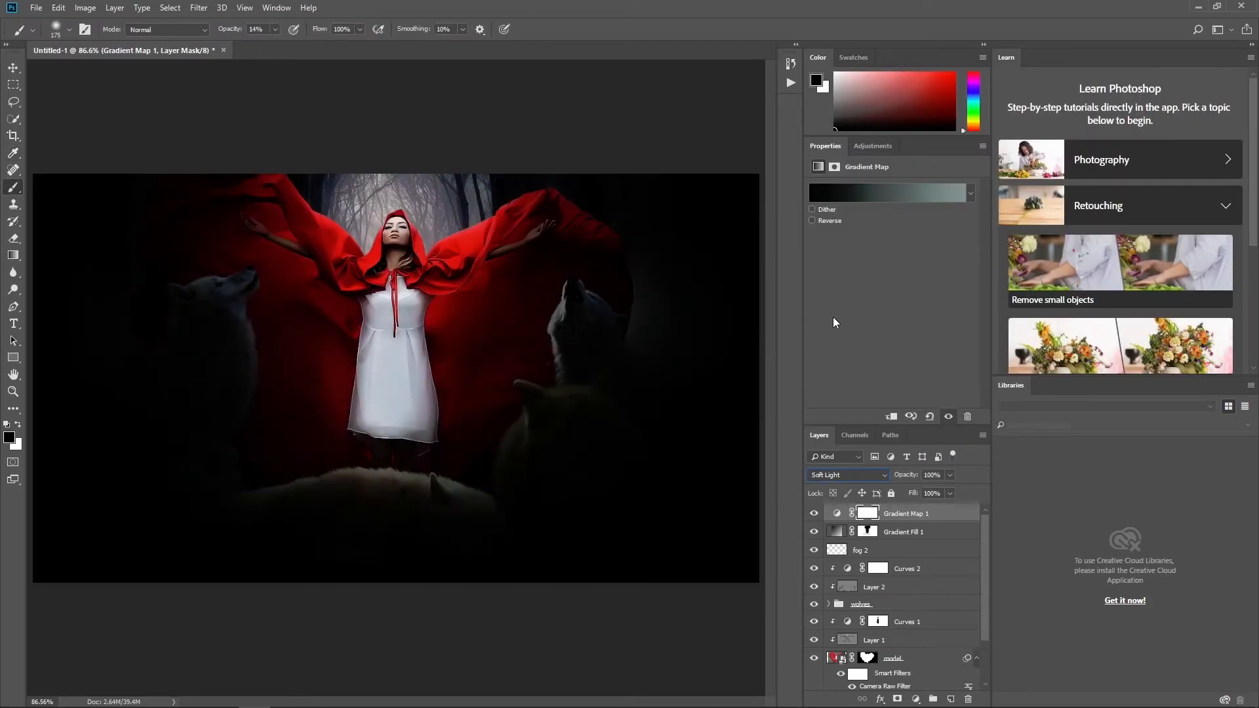
click(826, 484)
click(841, 261)
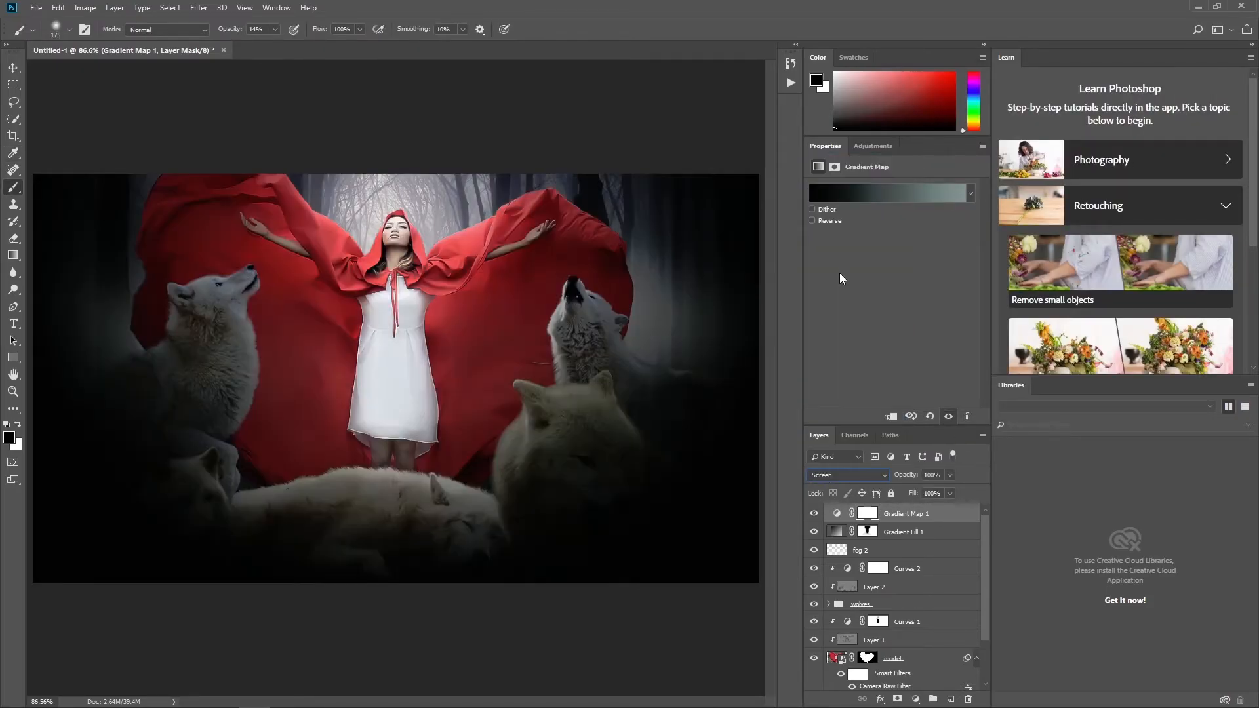
click(935, 492)
text(42)
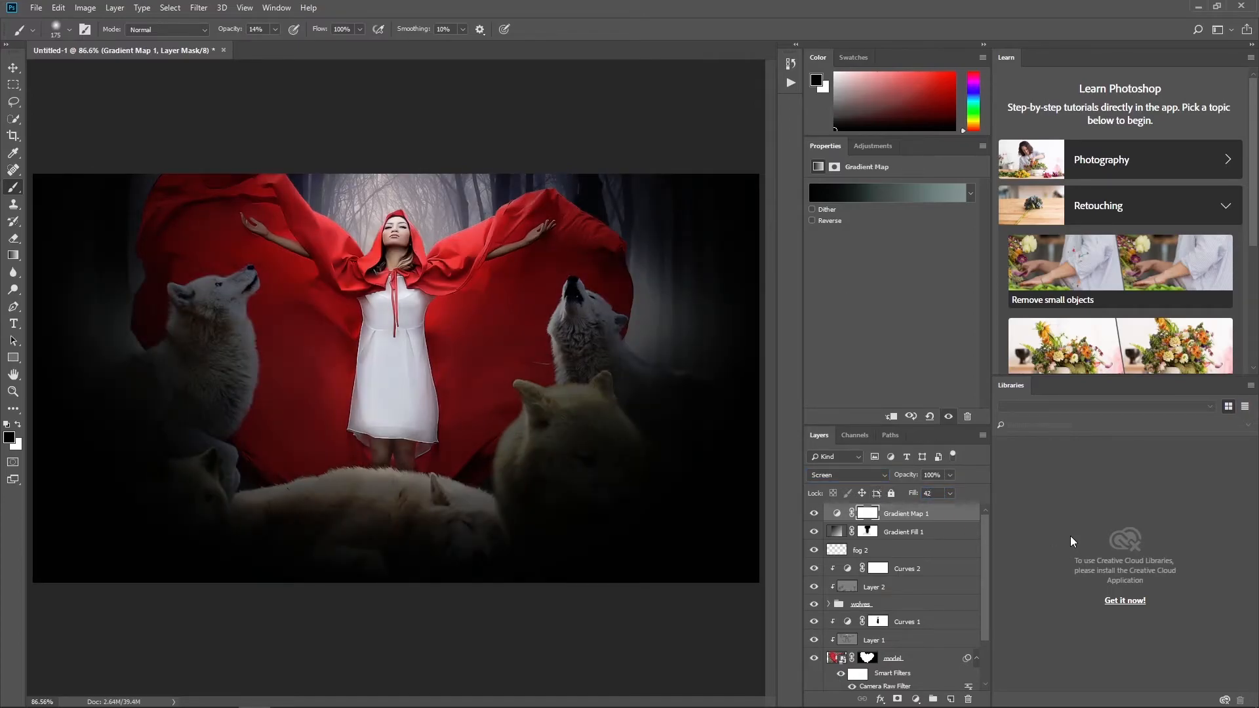
Add a Curves adjustment on top and darken the midtones with a point at input 144, output 110.
click(916, 699)
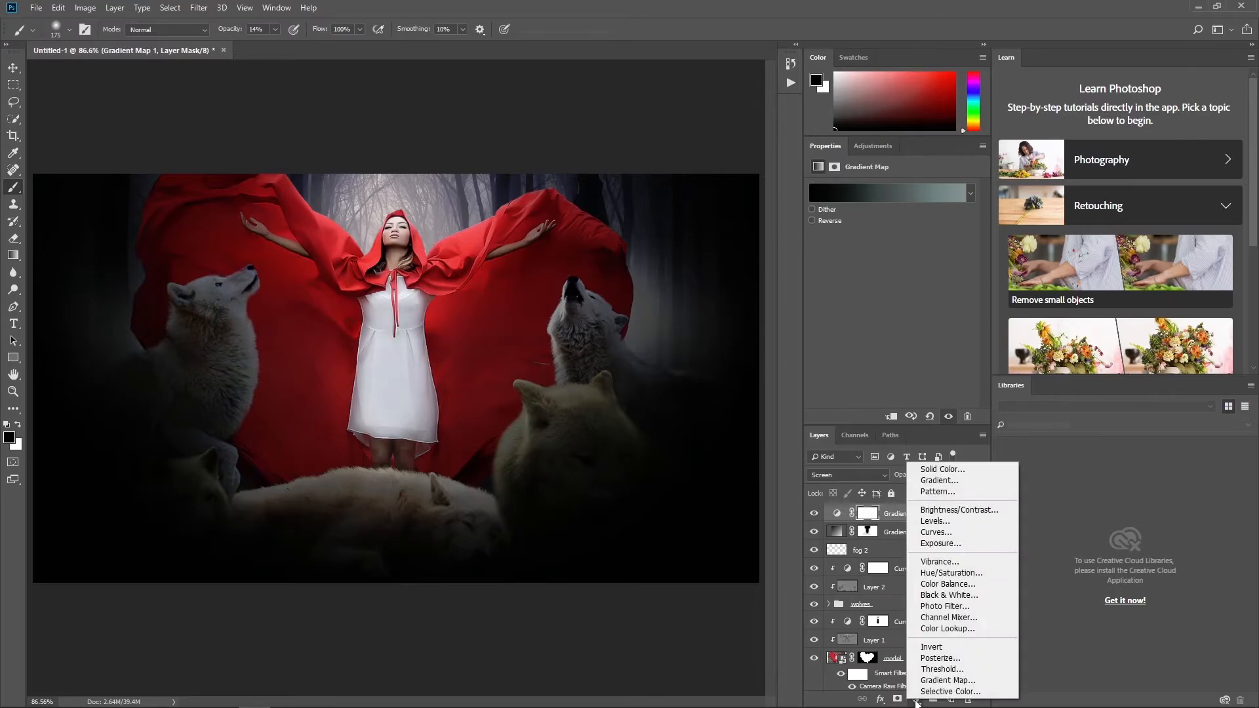
click(941, 532)
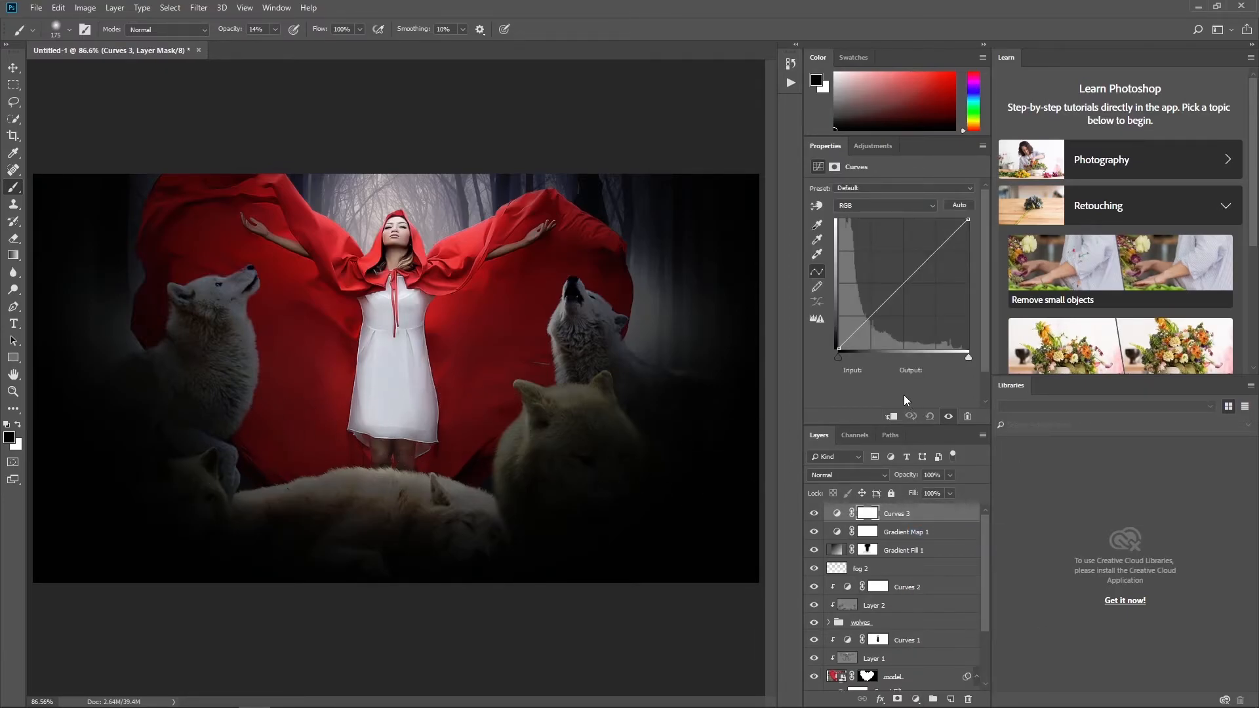
drag(911, 278, 911, 293)
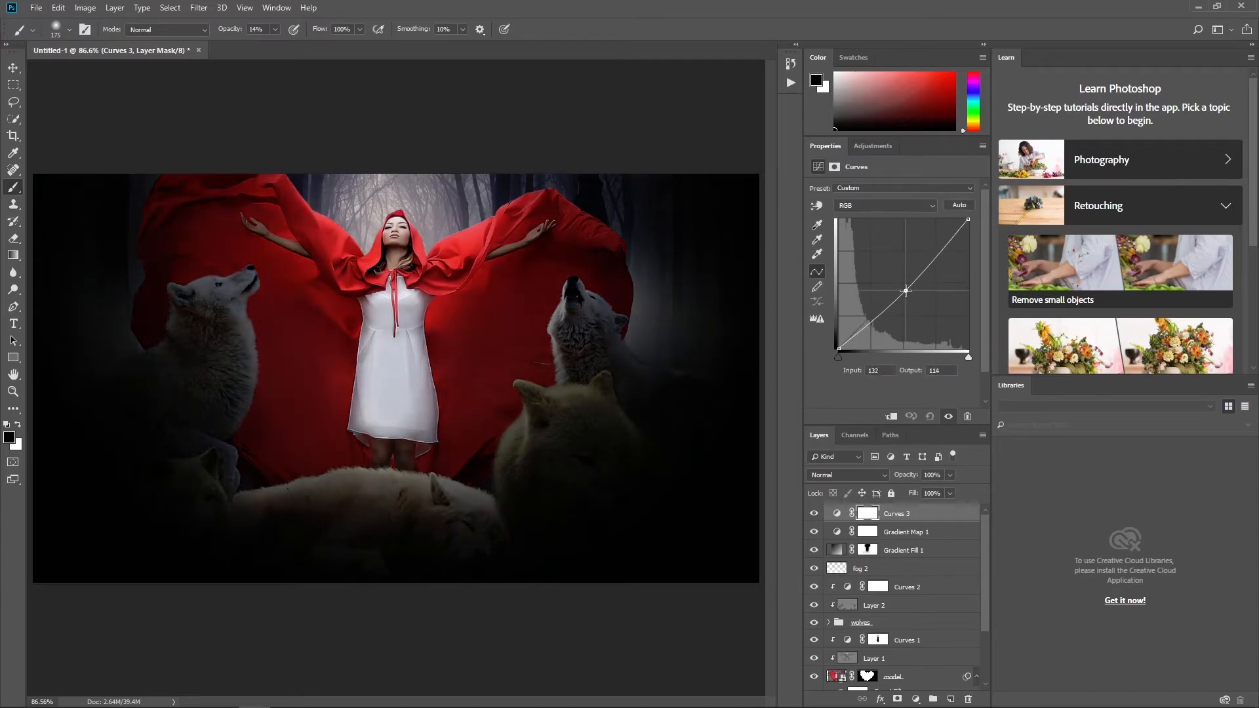
text(110)
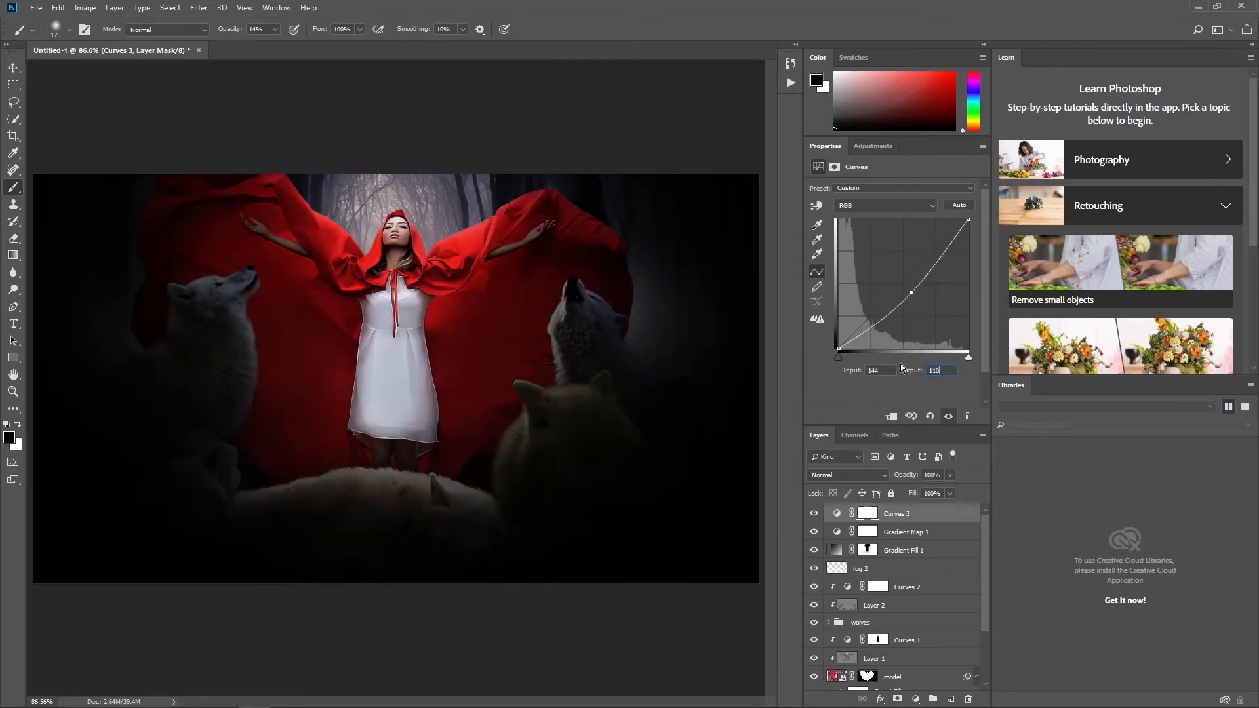
Lower the Curves 3 highlight endpoint to output 233 at input 255 and compare the image without the adjustment.
drag(968, 218, 967, 224)
double_click(943, 370)
text(233)
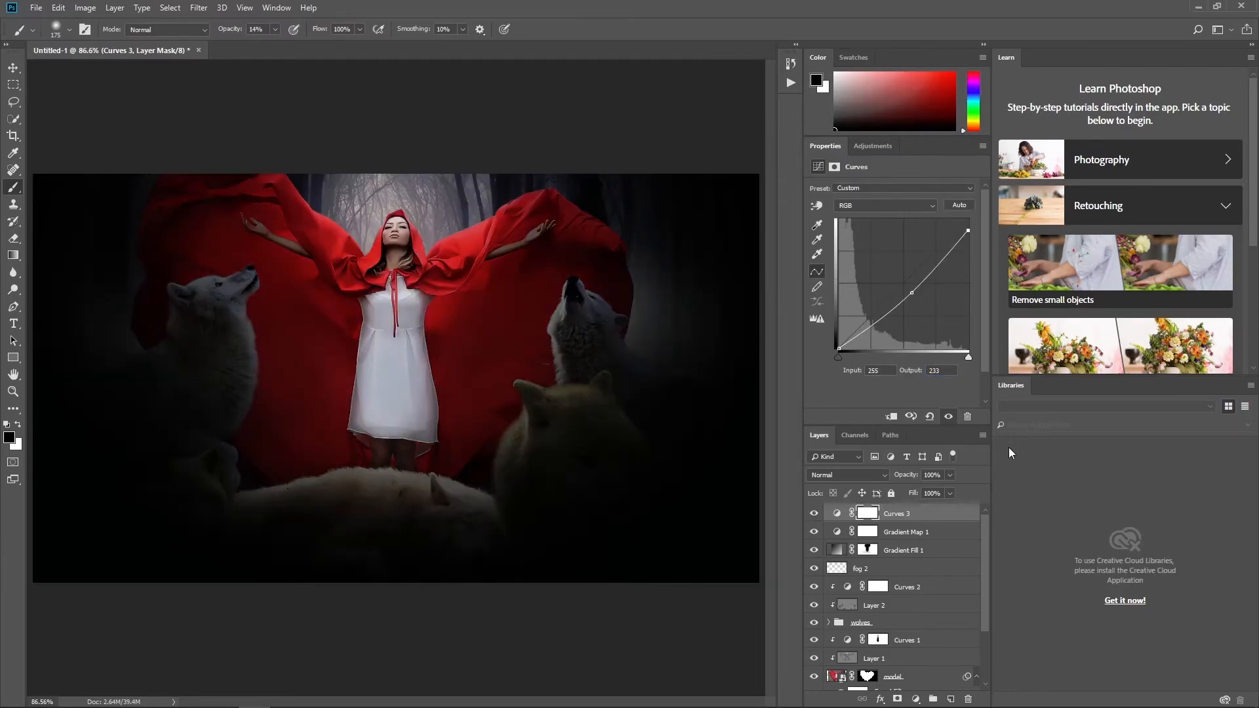
click(813, 514)
click(813, 513)
Invert the Curves 3 mask to black and begin revealing the darkening over the lower wolves with a white brush at 100% opacity.
click(870, 514)
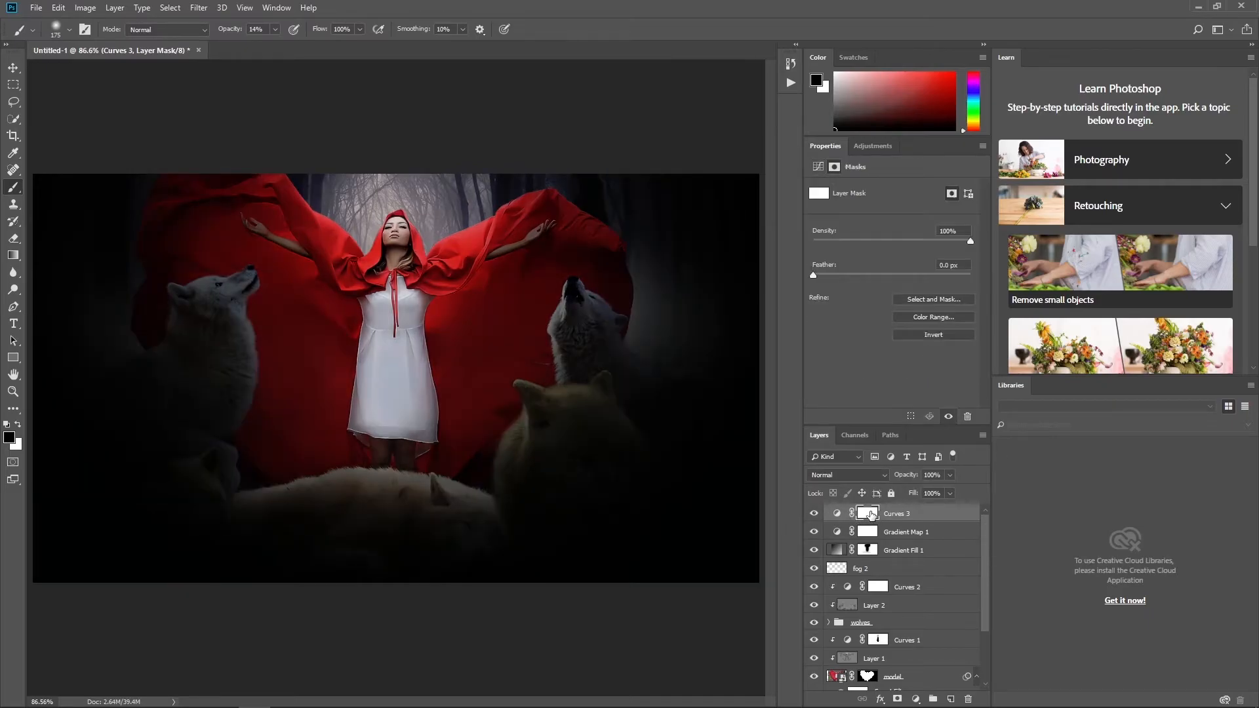
key(ctrl+i)
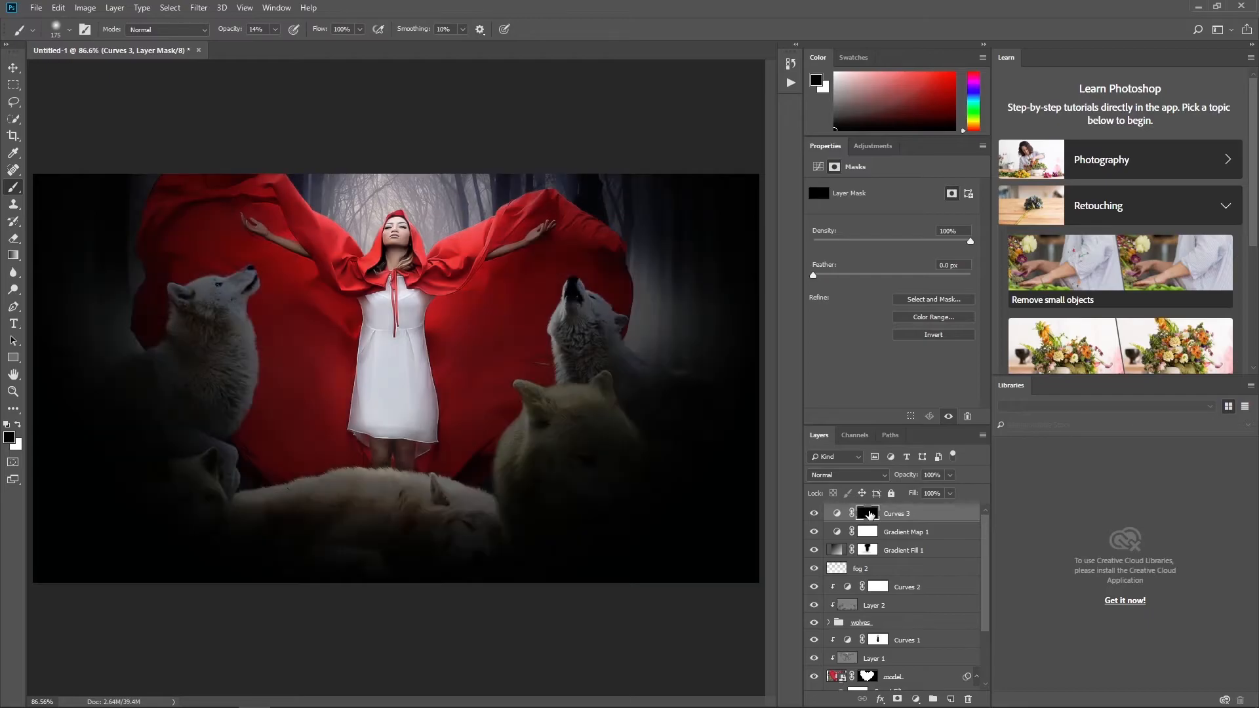
click(18, 424)
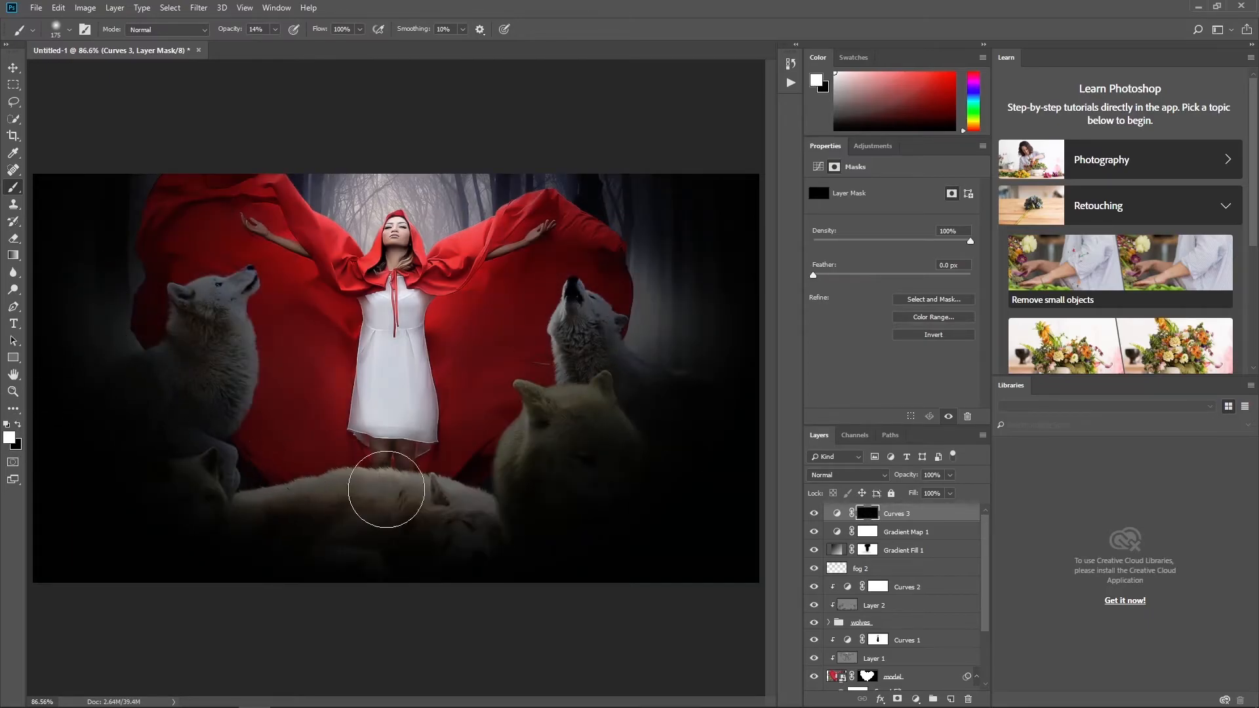
click(276, 30)
drag(273, 44, 350, 54)
mouse_move(626, 550)
mouse_down()
mouse_move(687, 532)
mouse_move(593, 513)
mouse_up()
Enlarge the brush to 500 px and repaint the Curves 3 mask so the darkening covers only the image's bottom edge.
key(bracketright)
key(bracketright)
key(bracketright)
key(bracketright)
key(bracketright)
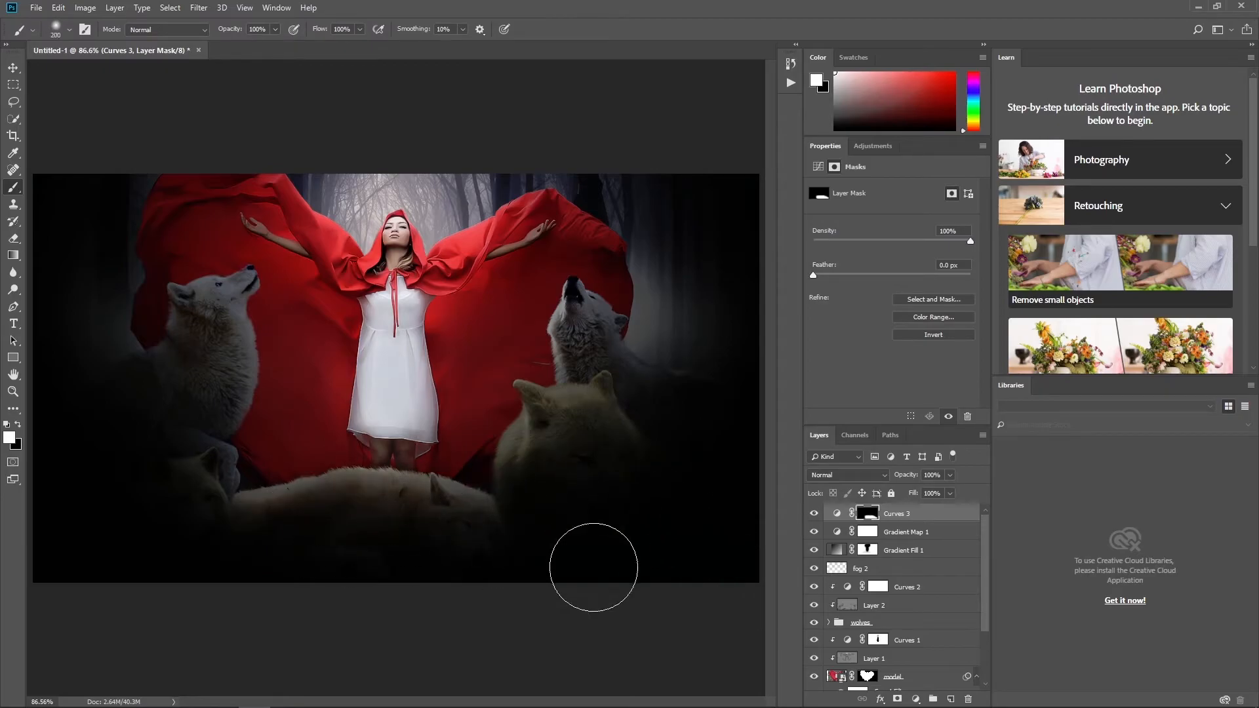
mouse_move(565, 597)
mouse_down()
mouse_move(731, 594)
mouse_move(584, 582)
mouse_move(642, 590)
mouse_move(524, 536)
mouse_move(727, 546)
mouse_move(707, 505)
mouse_up()
key(x)
drag(682, 349, 152, 370)
mouse_move(409, 393)
mouse_down()
mouse_move(274, 420)
mouse_move(301, 438)
mouse_move(142, 407)
mouse_up()
key(x)
drag(702, 607, 329, 608)
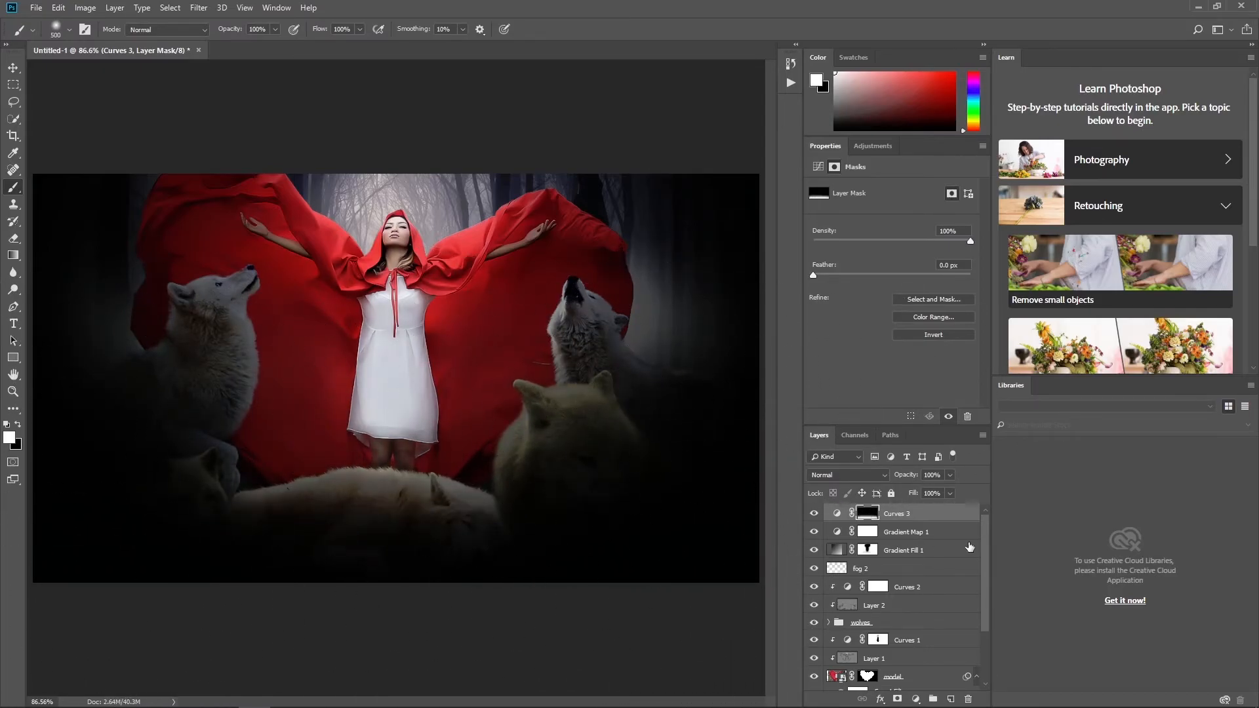
Check the effect of the Gradient Fill 1 layer and set its blend mode to Multiply.
click(813, 550)
click(813, 550)
click(832, 554)
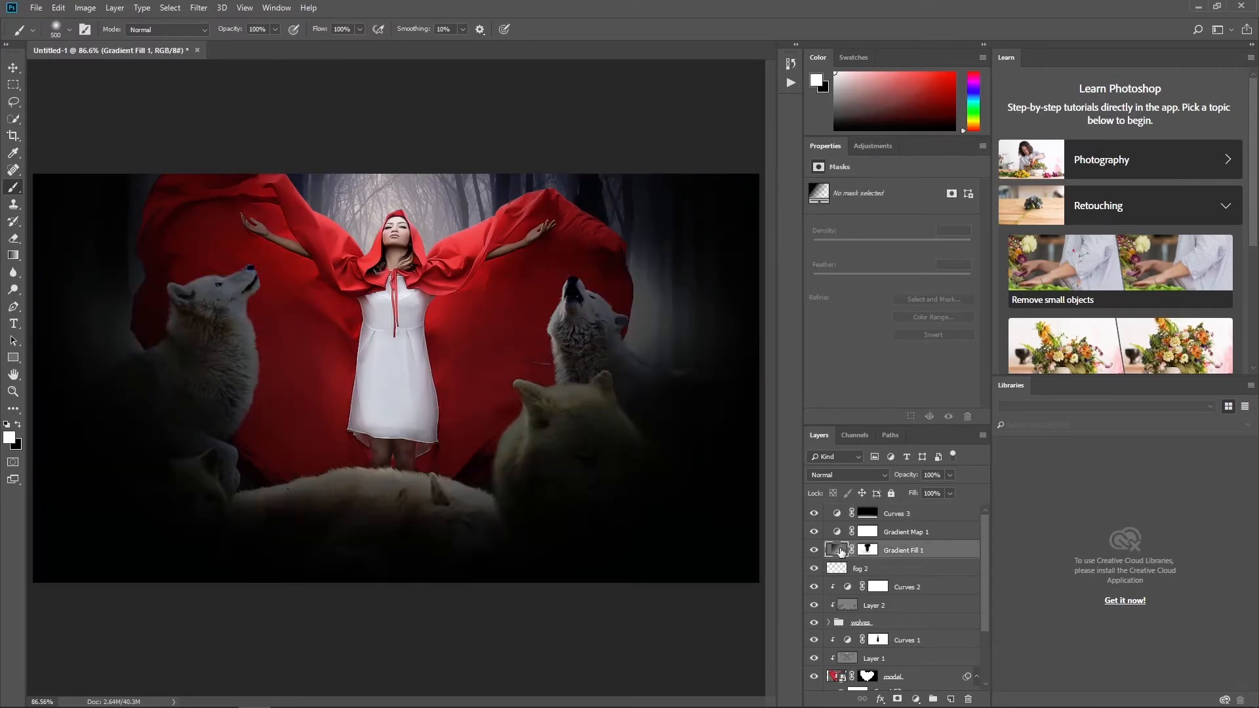
click(860, 474)
click(830, 198)
Add a Color Lookup adjustment above Curves 3 using DropBlues.3DL and set its opacity to 50%.
click(838, 513)
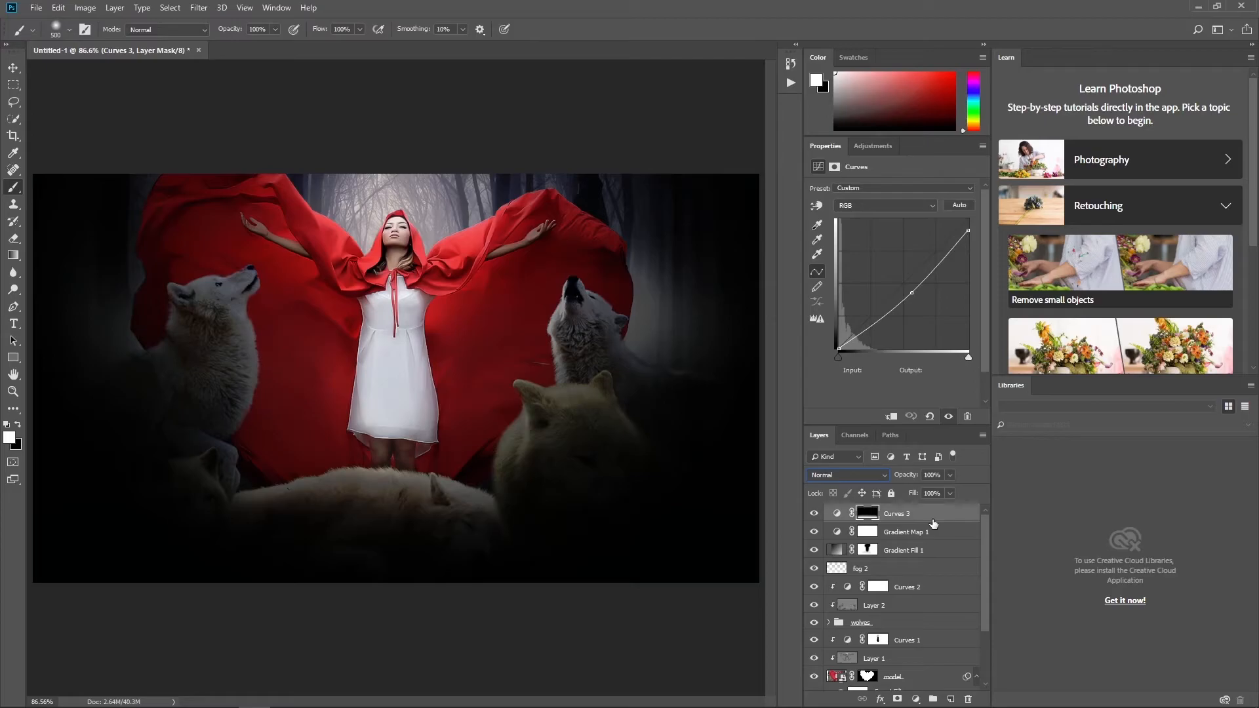
click(916, 698)
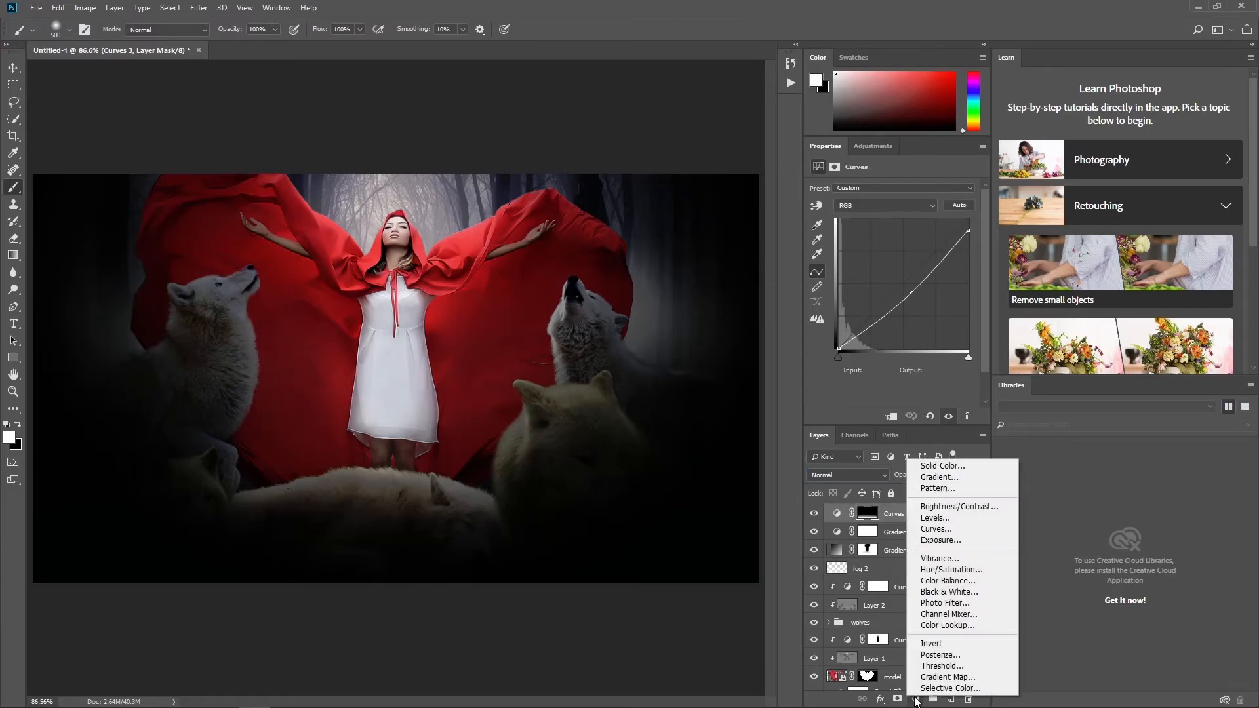
click(954, 625)
click(911, 190)
click(891, 293)
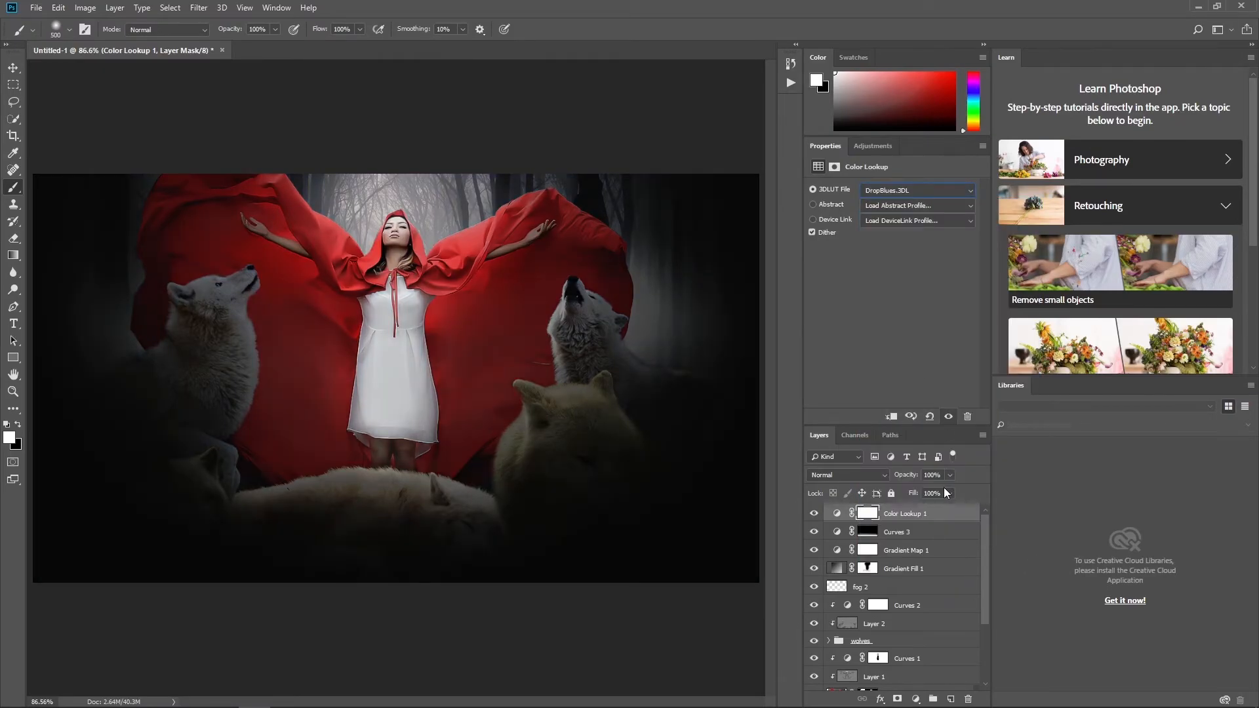
click(932, 475)
text(50)
Mask the Color Lookup 1 adjustment off the woman and the central background by painting black with a soft brush.
key(x)
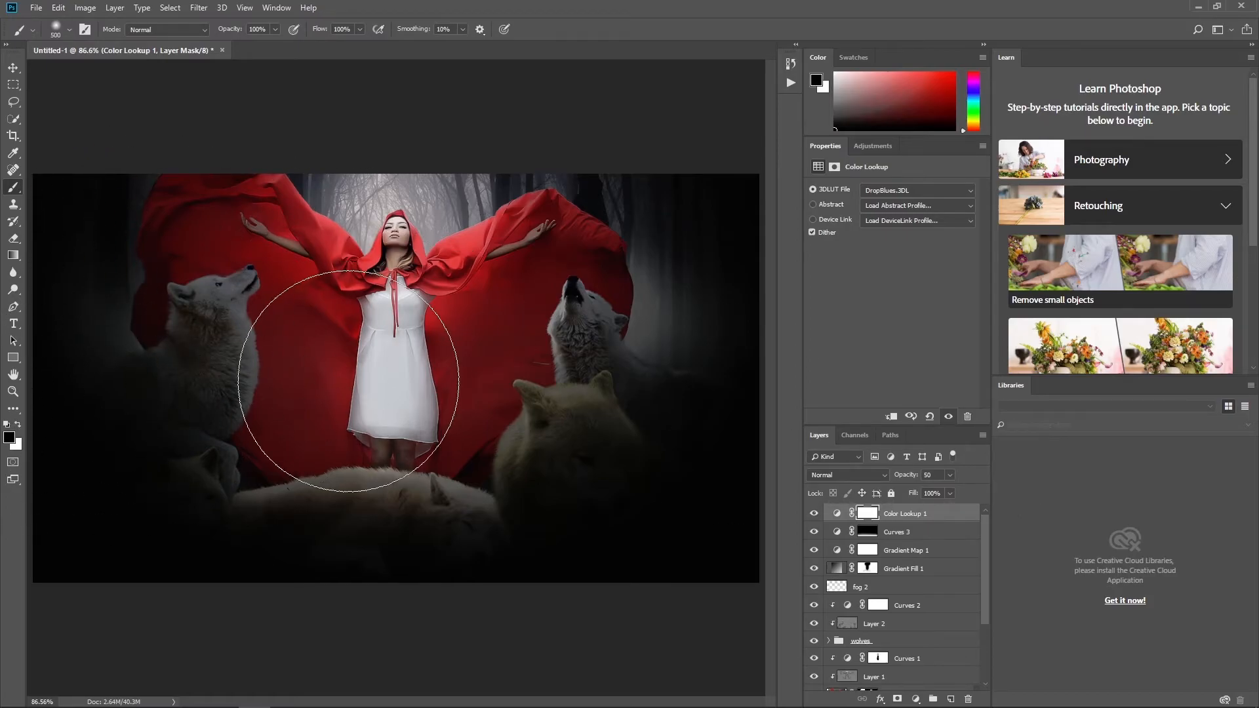
key(bracketleft)
key(bracketleft)
key(bracketleft)
mouse_move(367, 185)
mouse_down()
mouse_move(458, 186)
mouse_move(402, 215)
mouse_move(394, 292)
mouse_up()
click(816, 515)
click(816, 515)
key(bracketright)
key(bracketright)
key(bracketright)
key(bracketright)
key(bracketleft)
mouse_move(377, 368)
mouse_down()
mouse_move(381, 413)
mouse_move(437, 278)
mouse_move(514, 199)
mouse_move(328, 191)
mouse_up()
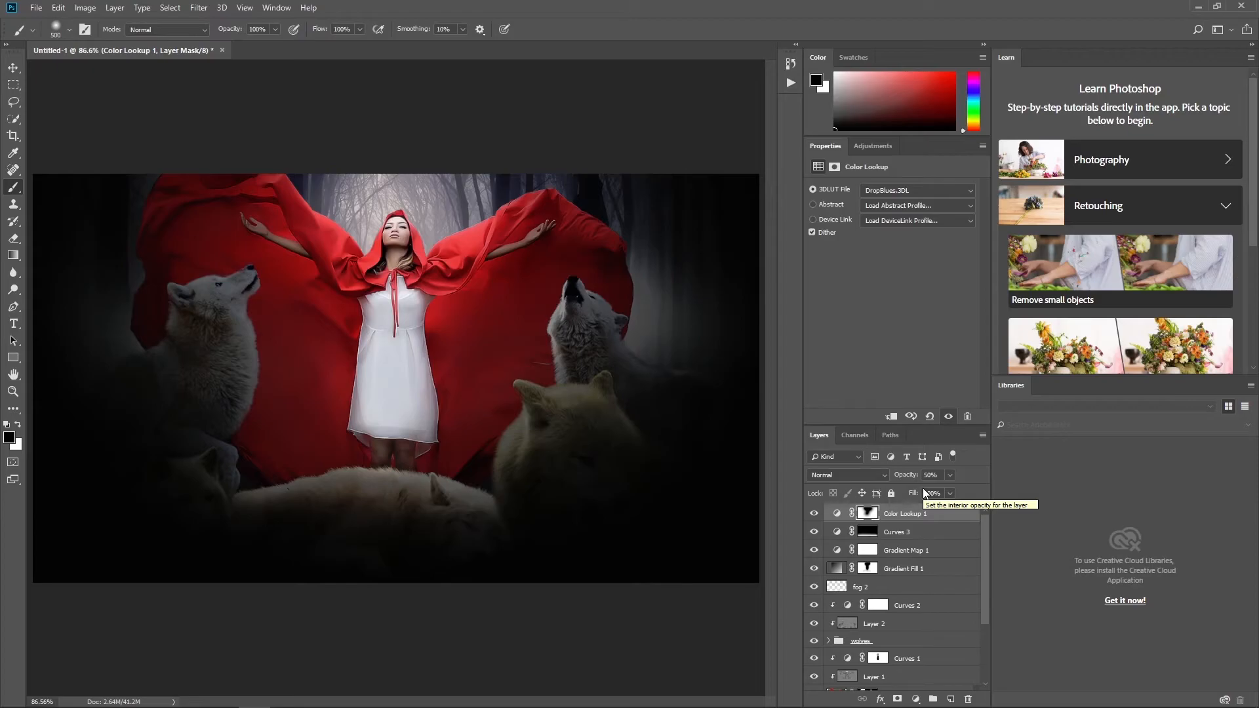
Add a Curves adjustment above Color Lookup 1 and raise its black point to output 30.
click(916, 699)
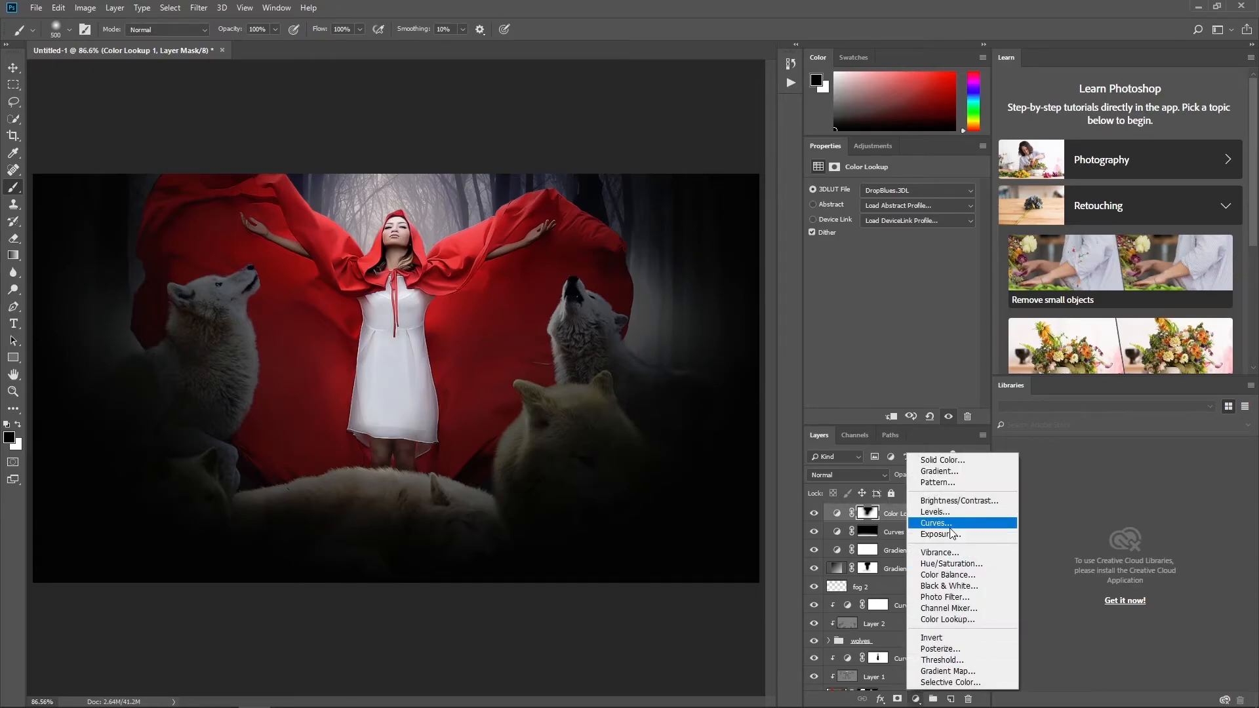
click(949, 531)
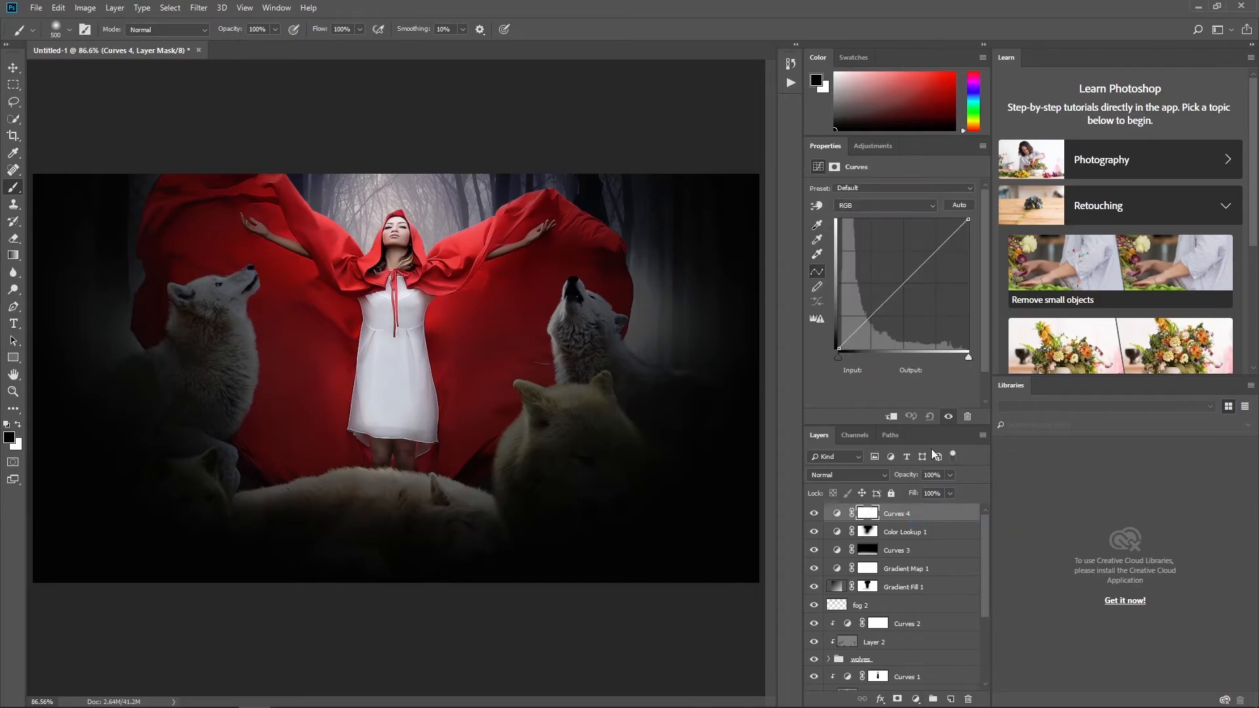
drag(838, 347, 821, 342)
text(30)
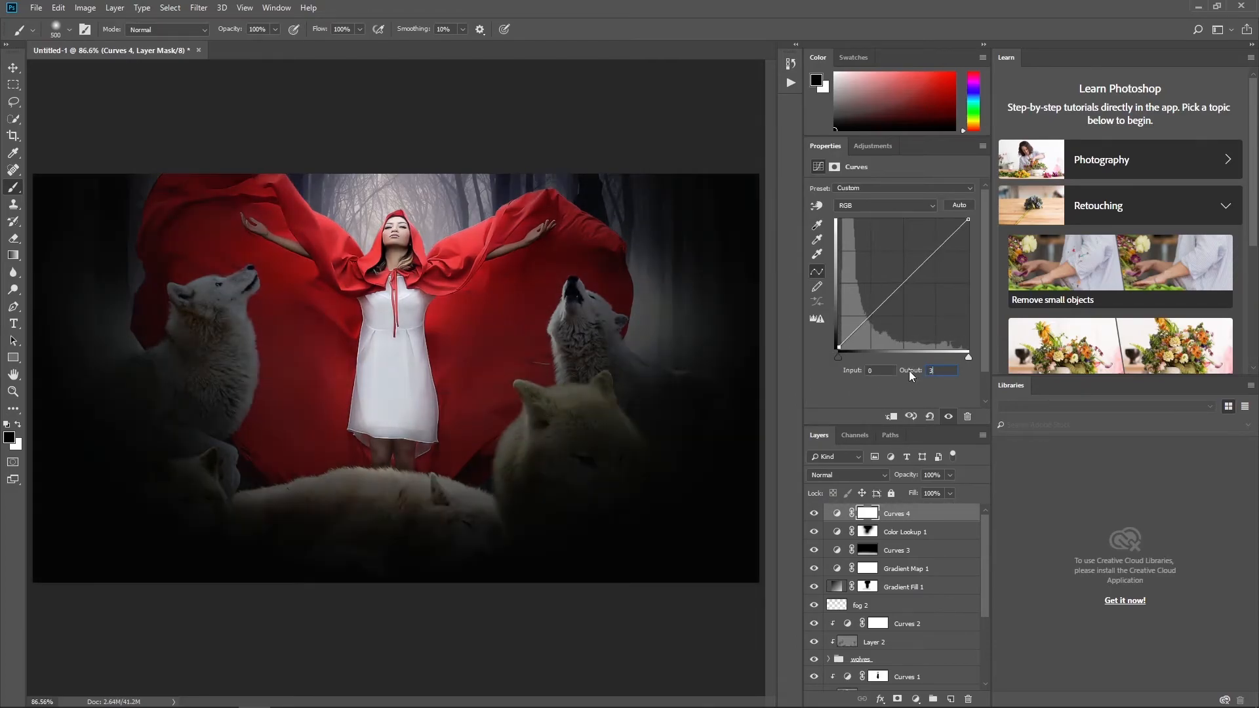
Paint black on the Curves 4 mask over the upper and middle image, softening the transition with the brush at 34% opacity.
click(869, 512)
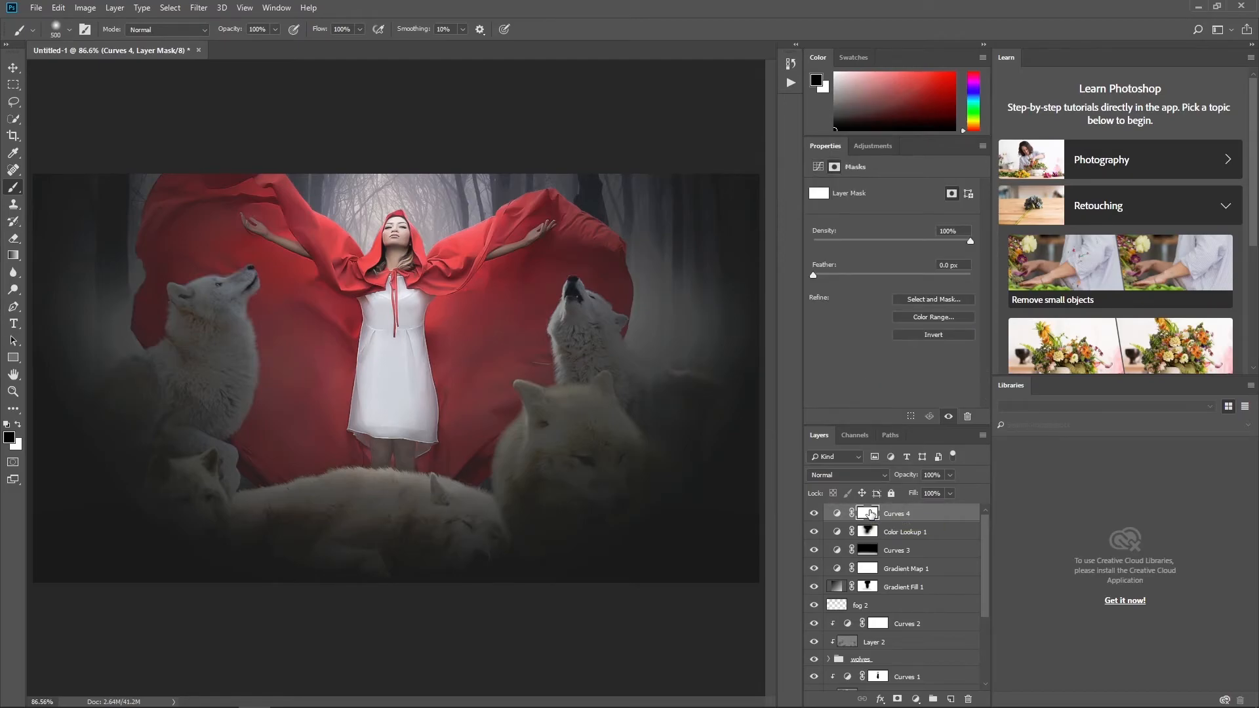
mouse_move(662, 224)
mouse_down()
mouse_move(667, 270)
mouse_move(77, 217)
mouse_move(688, 231)
mouse_move(41, 307)
mouse_up()
mouse_move(241, 284)
mouse_down()
mouse_move(679, 315)
mouse_move(475, 307)
mouse_move(565, 222)
mouse_move(651, 335)
mouse_move(609, 357)
mouse_move(708, 342)
mouse_move(61, 365)
mouse_move(533, 387)
mouse_up()
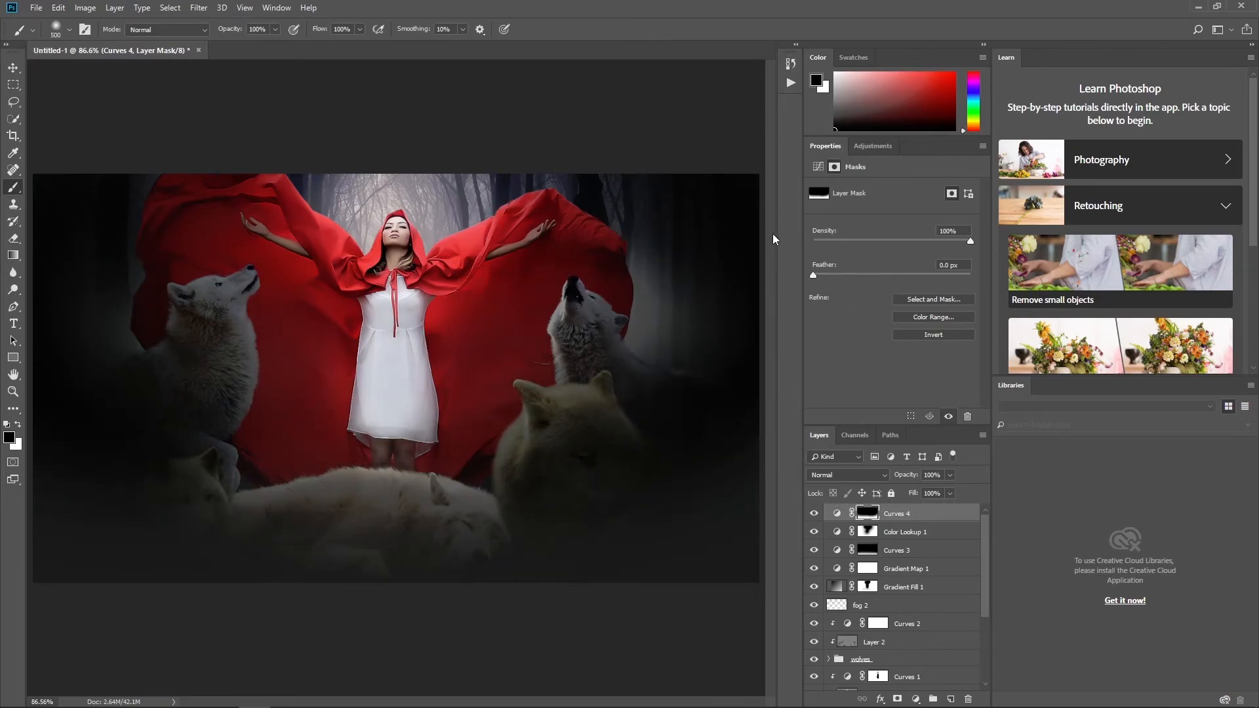
drag(274, 29, 235, 44)
mouse_move(273, 367)
mouse_down()
mouse_move(449, 421)
mouse_move(734, 361)
mouse_up()
Add a Gradient Map adjustment above Curves 4 and set its starting colour stop to 574444.
click(916, 698)
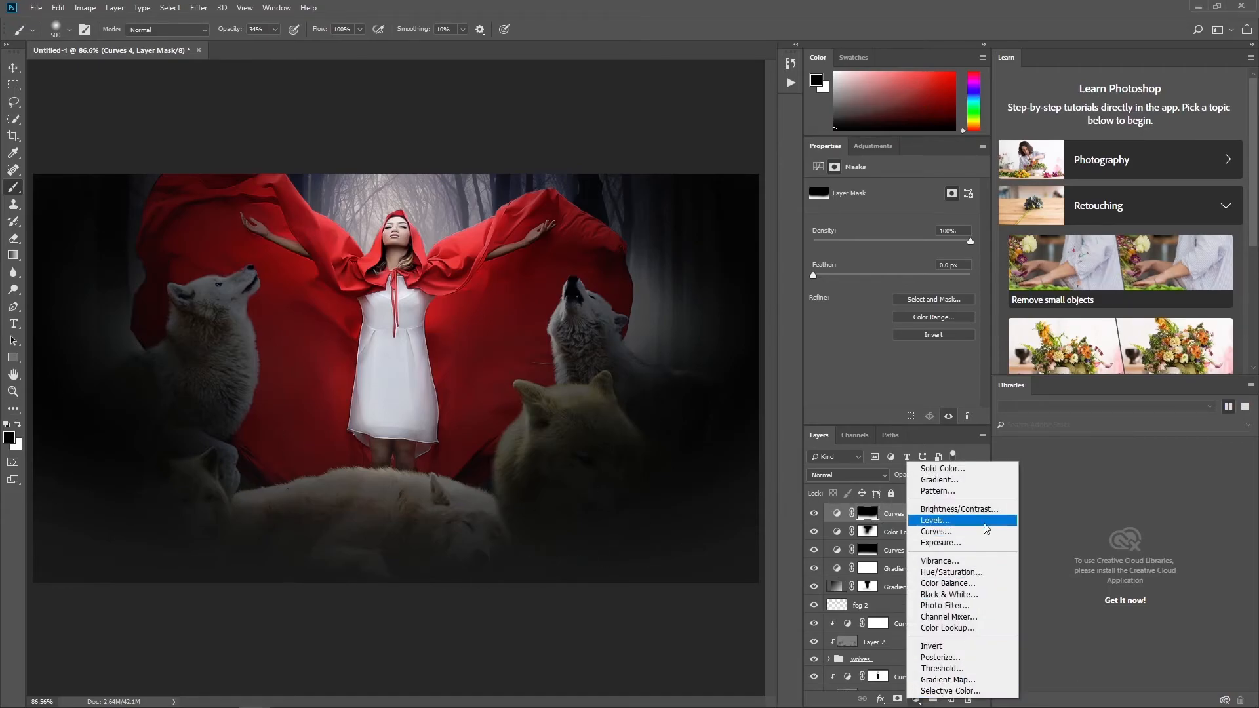
click(947, 679)
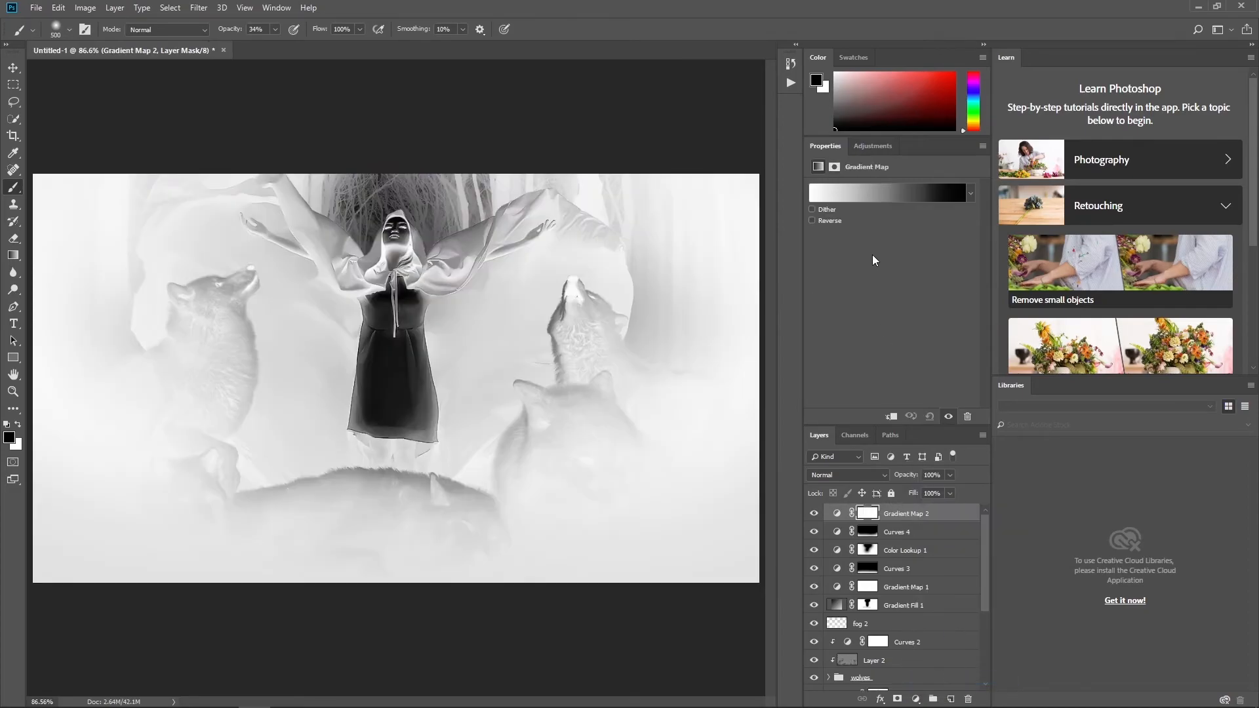
click(880, 192)
click(920, 320)
click(979, 377)
text(574444)
click(989, 220)
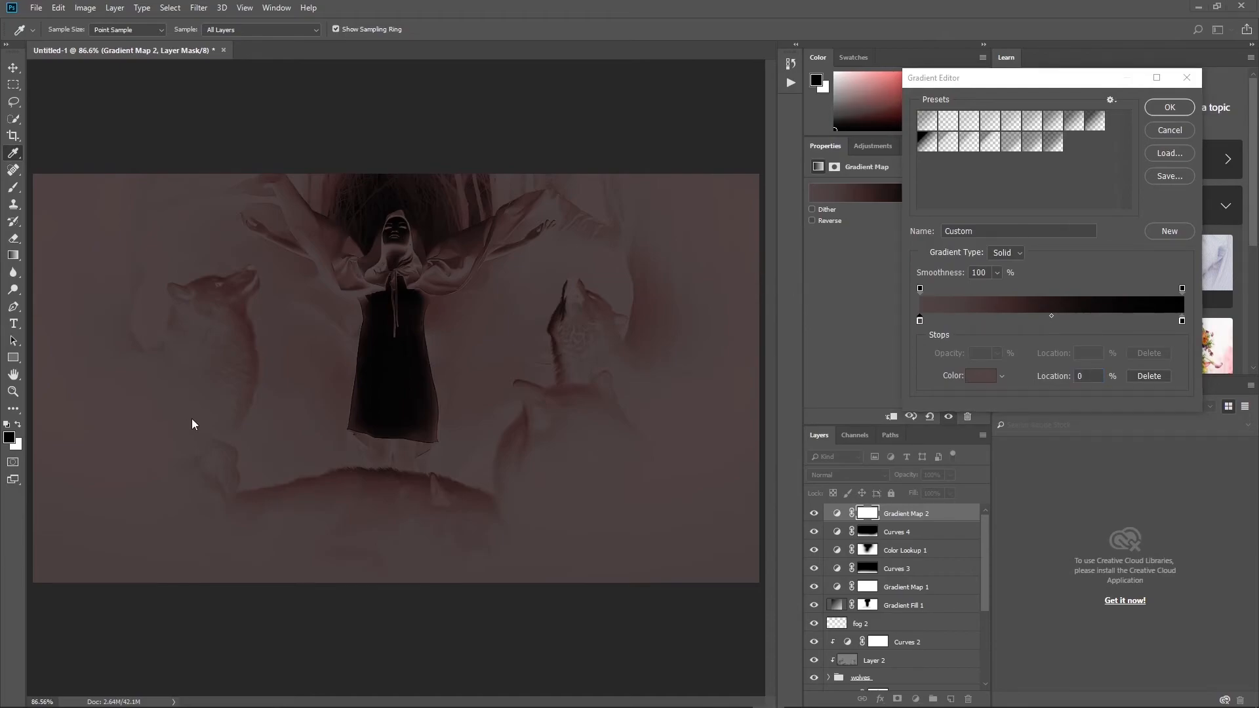
Change the gradient map's end colour stop to a very dark grey and apply the gradient.
click(1182, 321)
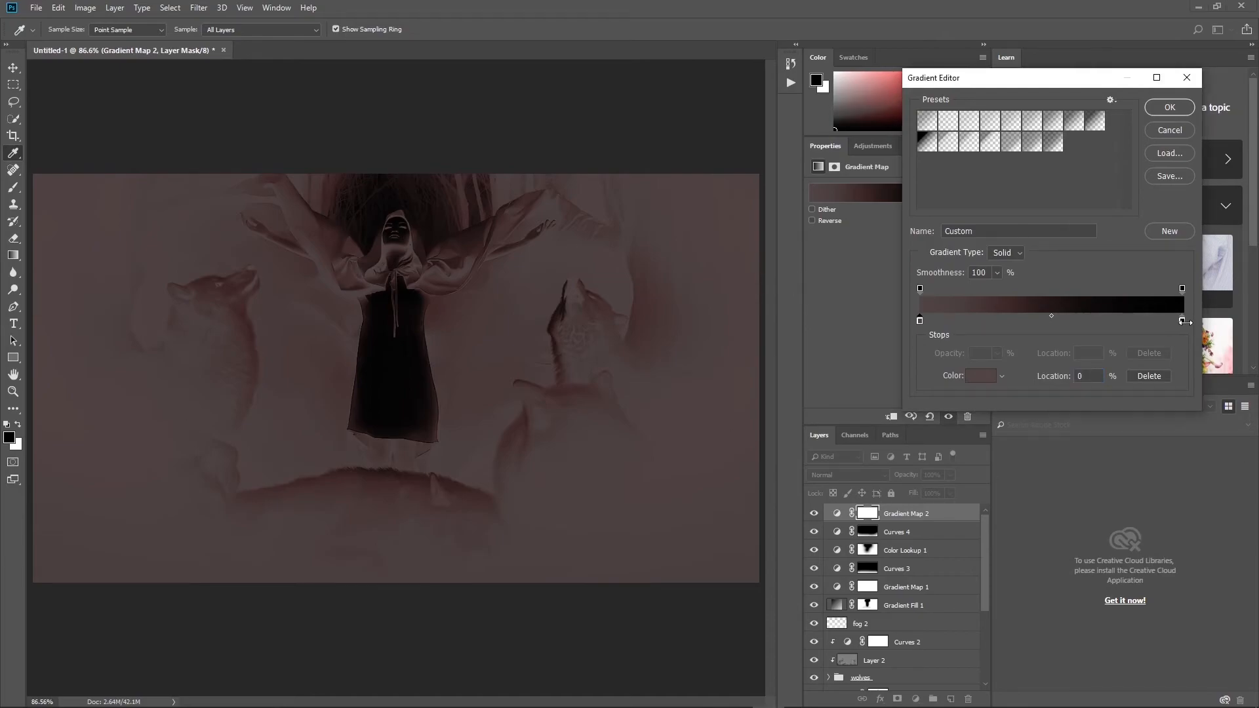
click(979, 377)
click(988, 219)
click(1168, 130)
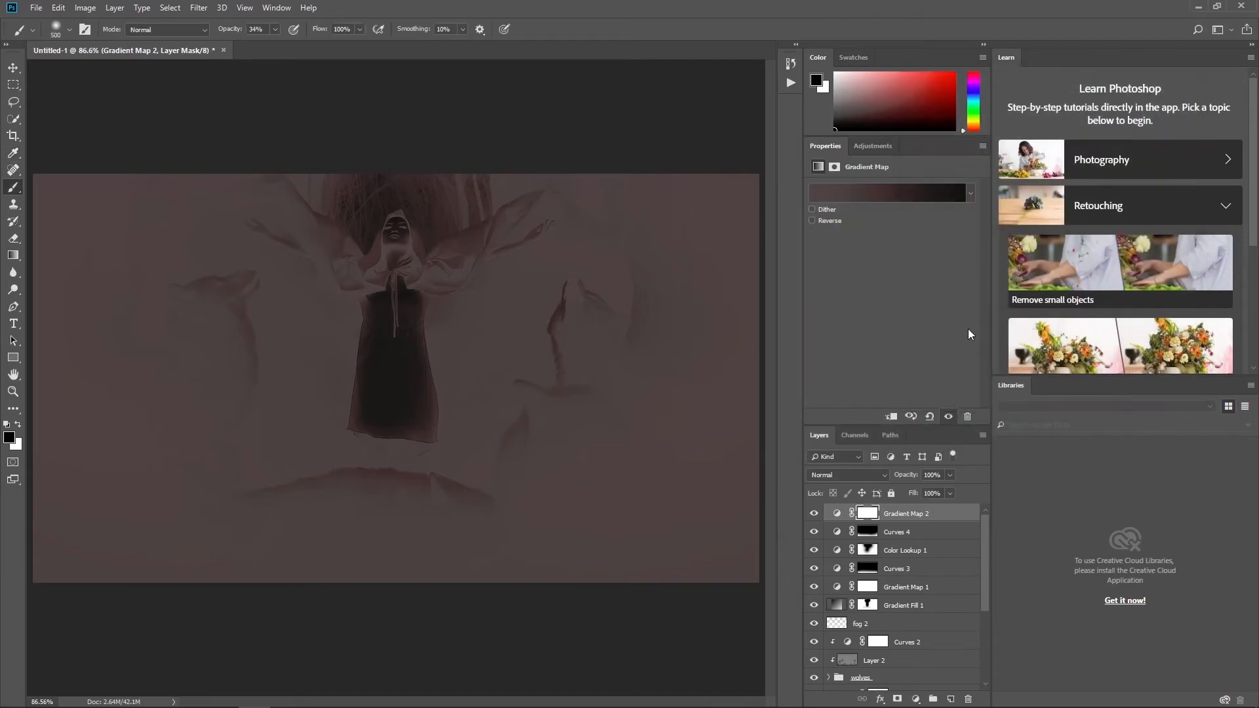
Set the Gradient Map 2 layer's blend mode to Soft Light and compare the image with it hidden.
click(848, 475)
click(839, 321)
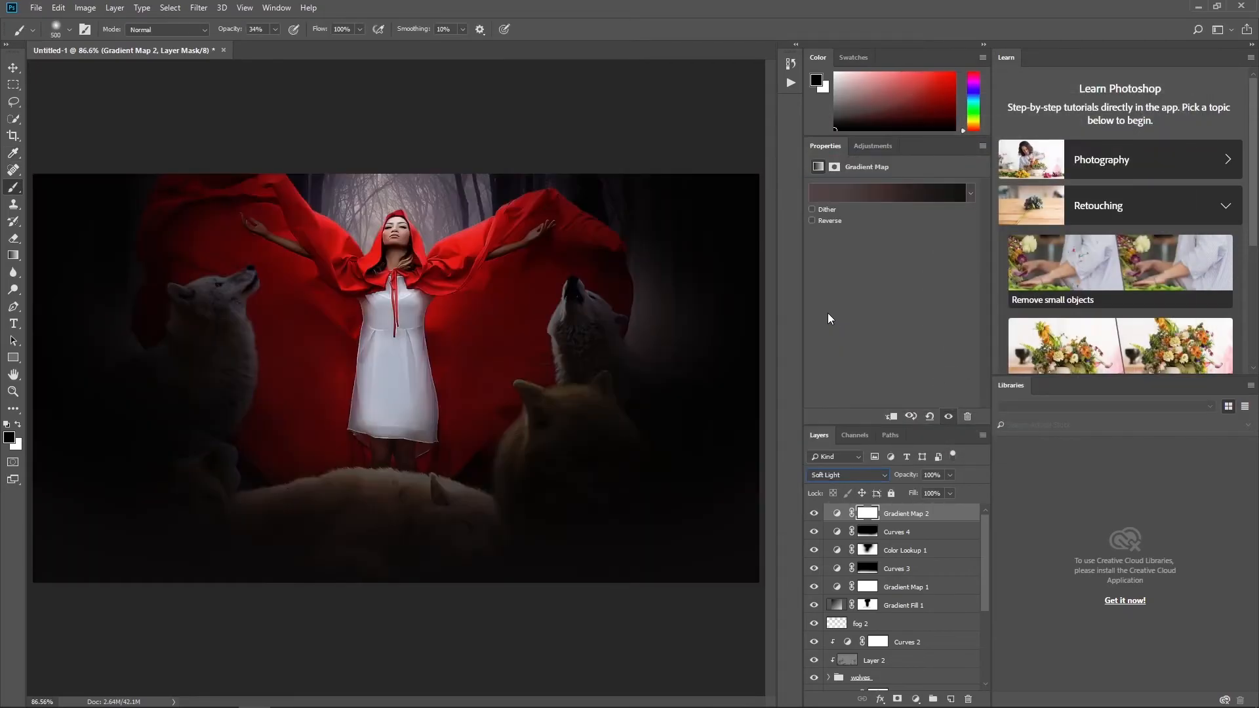
click(814, 514)
click(814, 513)
Add a Color Lookup adjustment above Gradient Map 2 using Crisp_Winter.look and reduce its fill to 60%.
click(916, 699)
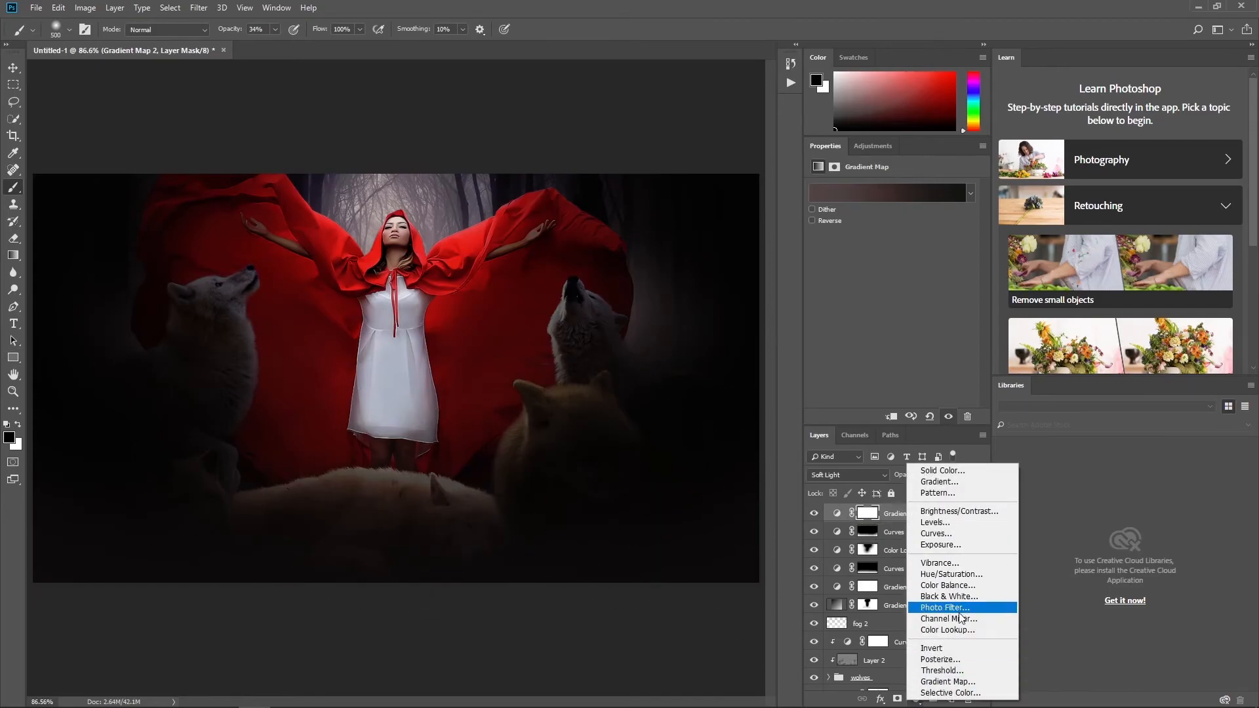
click(961, 631)
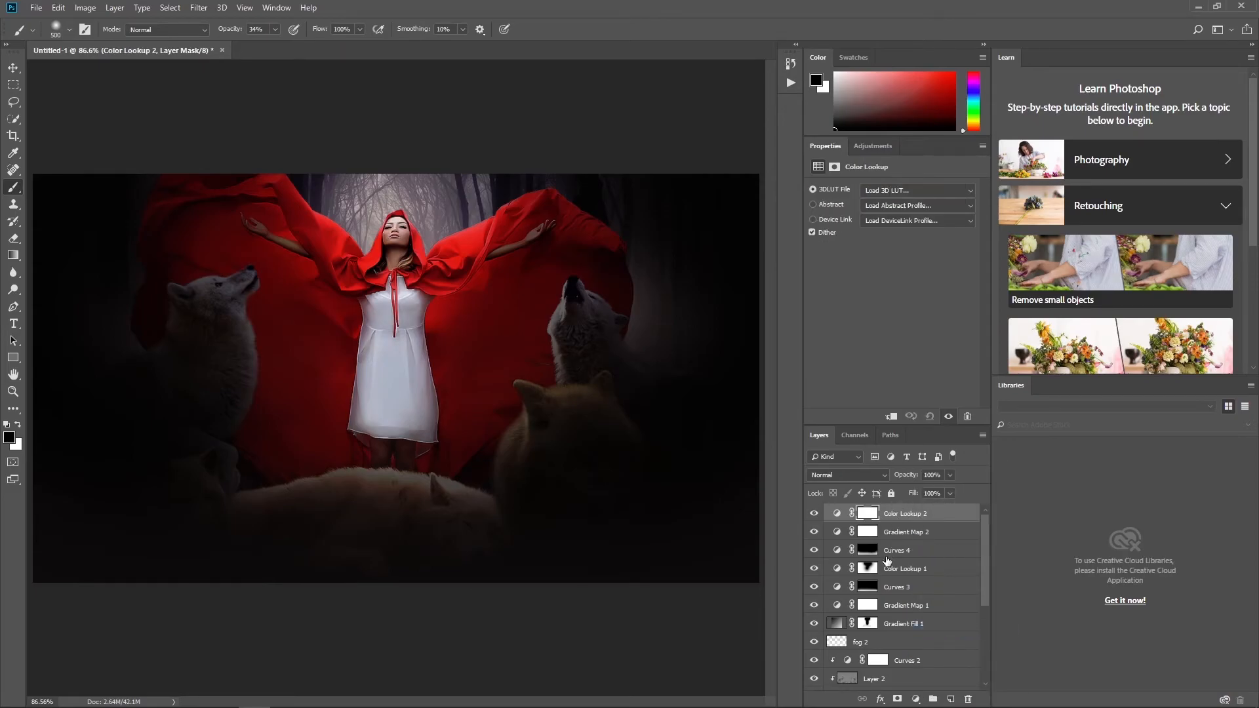
click(918, 190)
click(923, 305)
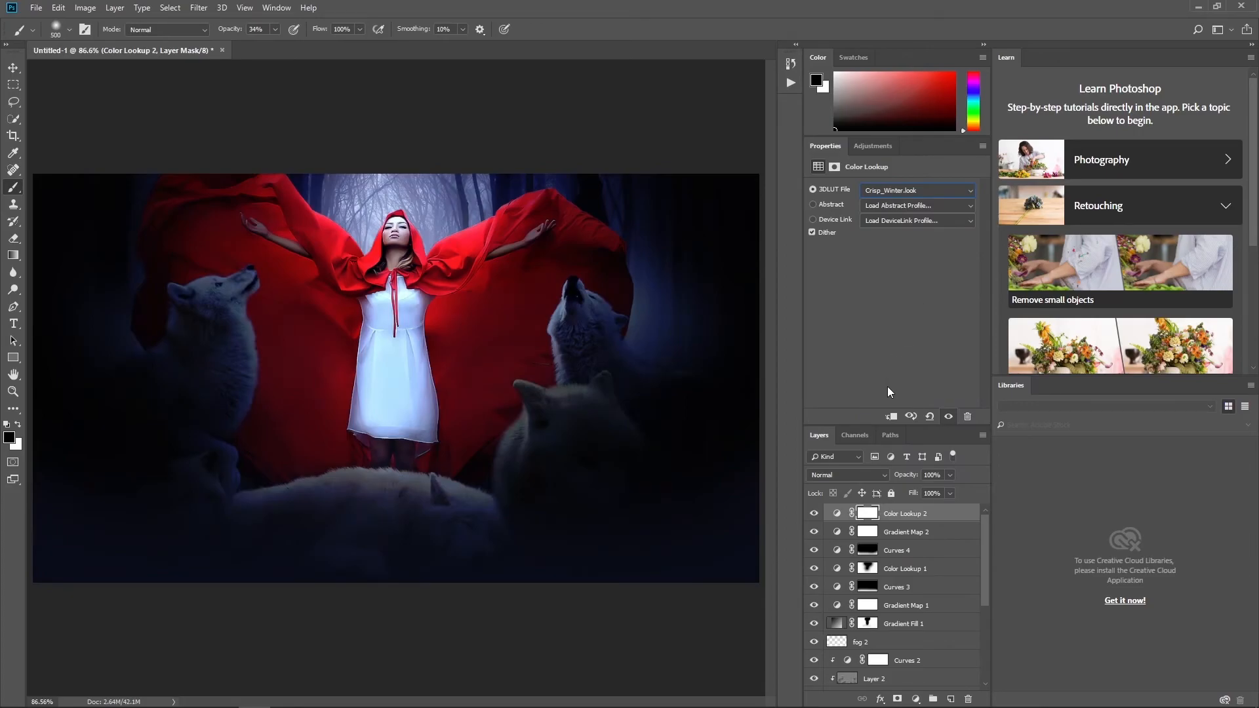
drag(945, 495, 895, 493)
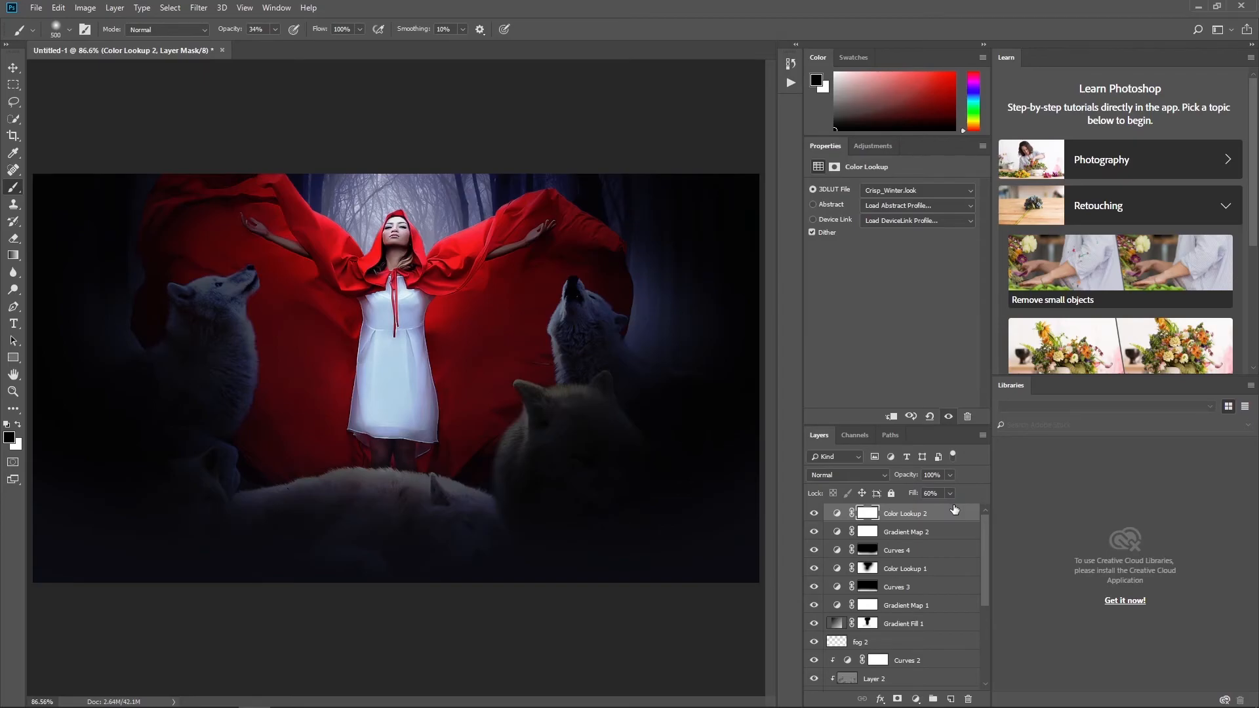
Add another Color Lookup adjustment on top using filmstock_50.3dl and set its fill to 30%.
click(916, 698)
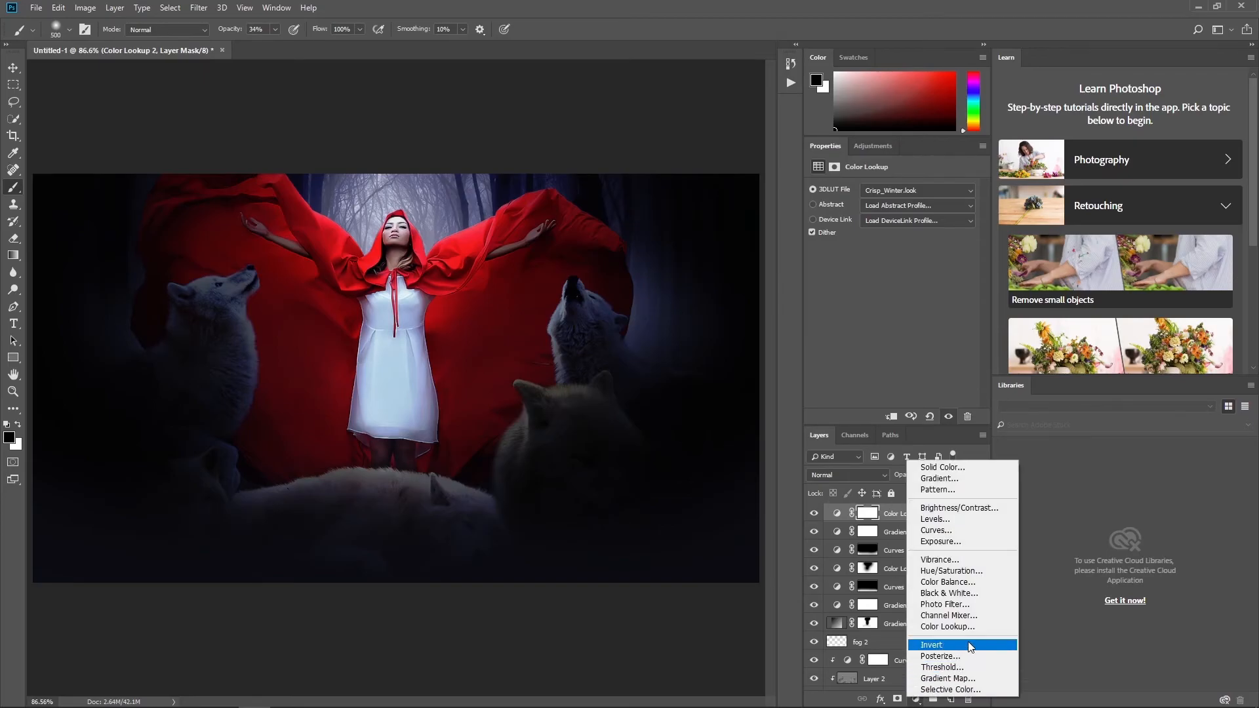
click(971, 627)
click(902, 188)
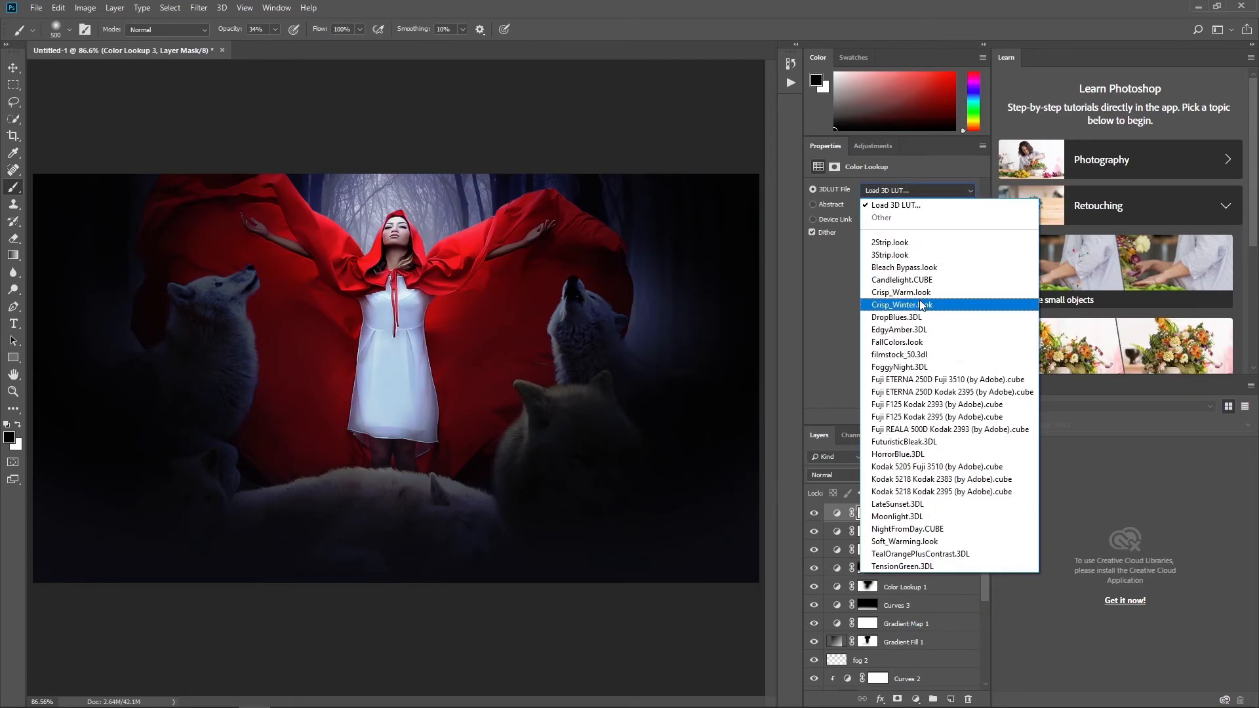
click(920, 354)
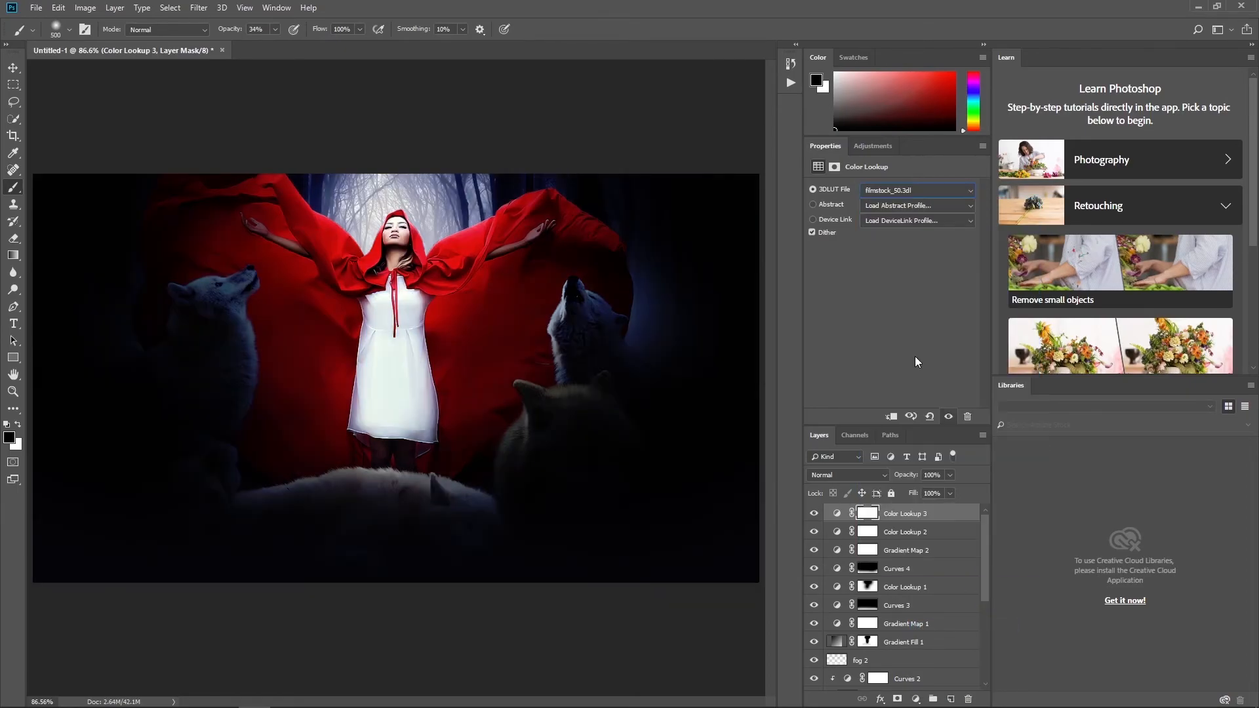
click(935, 491)
text(30)
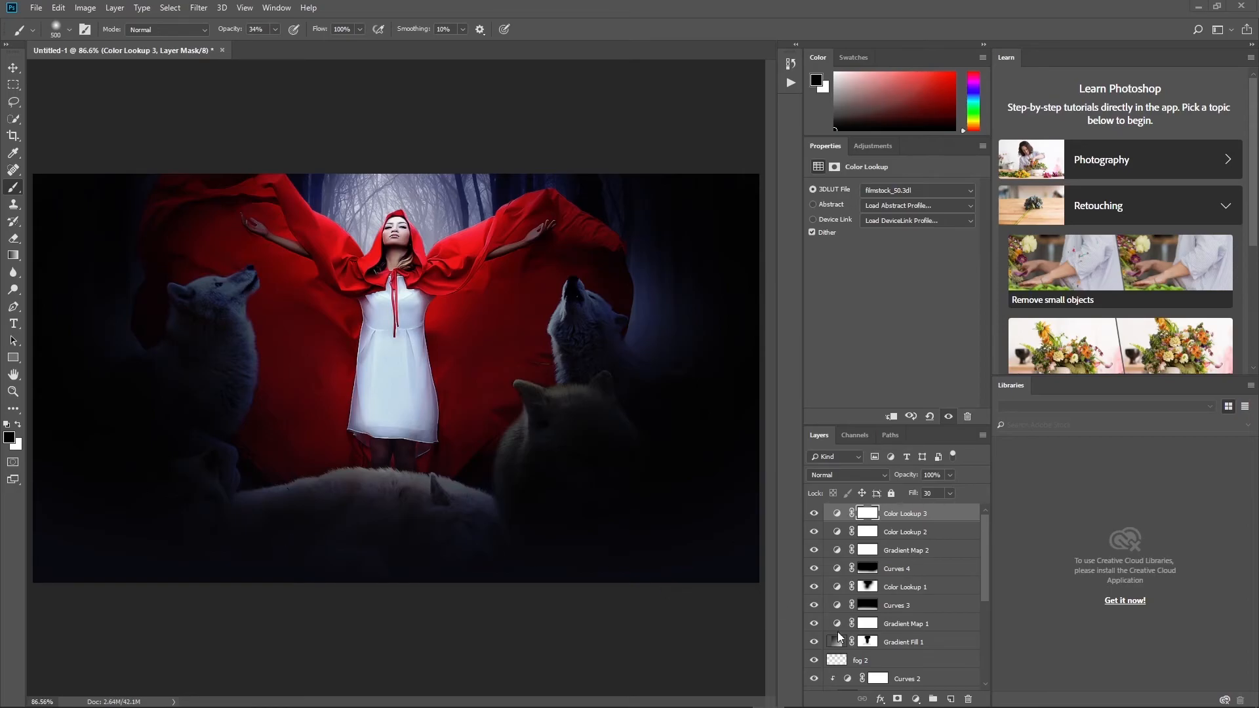
Create a new empty layer at the top of the layer stack and name it "eyes".
click(950, 699)
double_click(863, 514)
text(eyes)
key(Return)
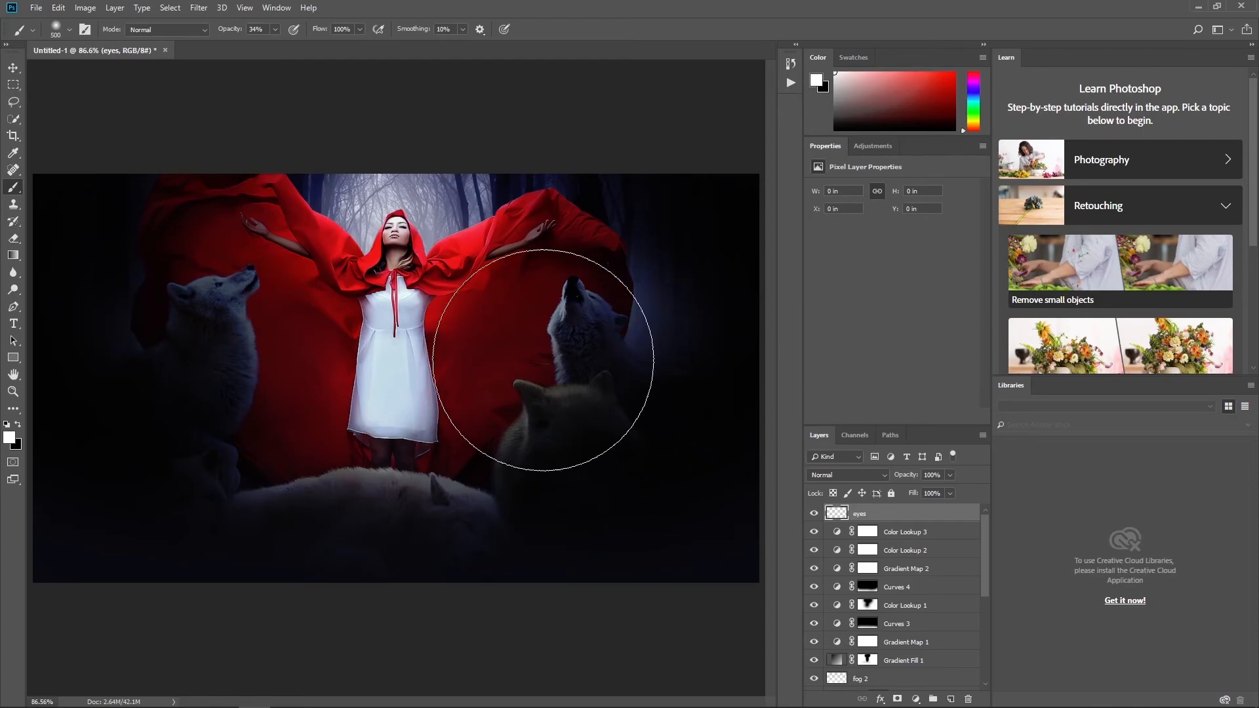
Set the scale of the Gradient Fill 1 layer's radial gradient to 319% to lighten the vignette.
scroll(885, 636, down, 3)
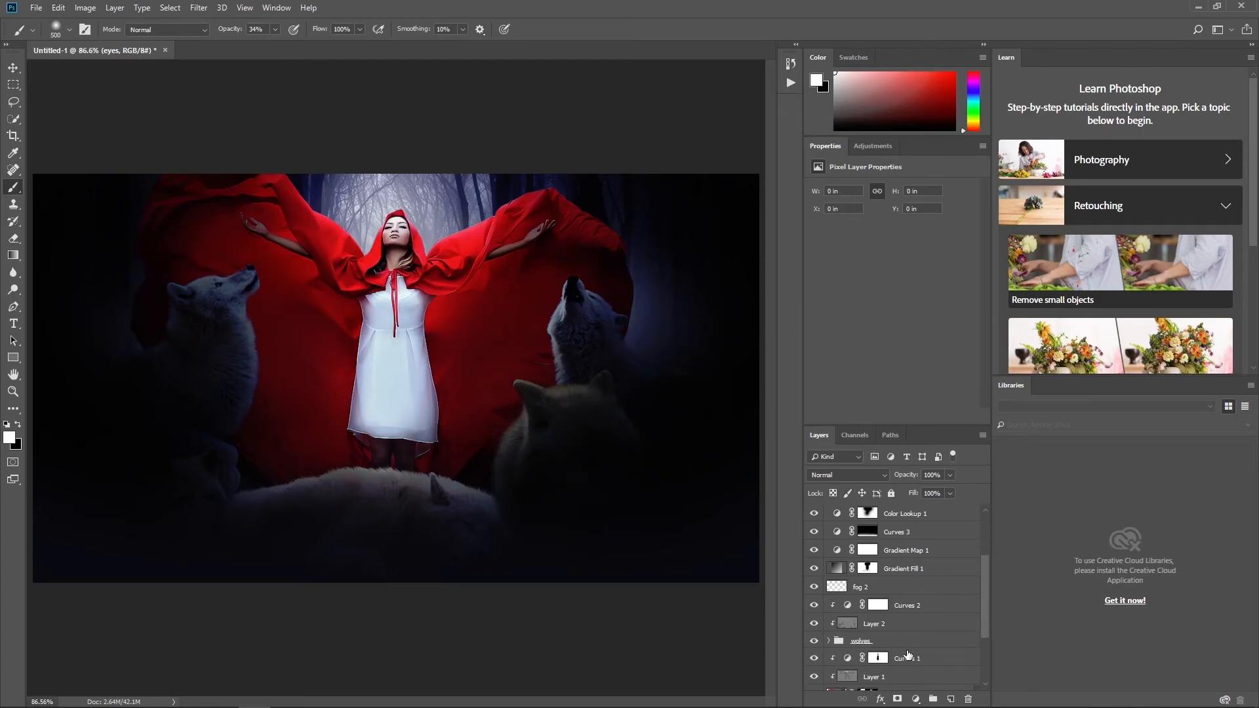
scroll(908, 655, up, 3)
double_click(844, 659)
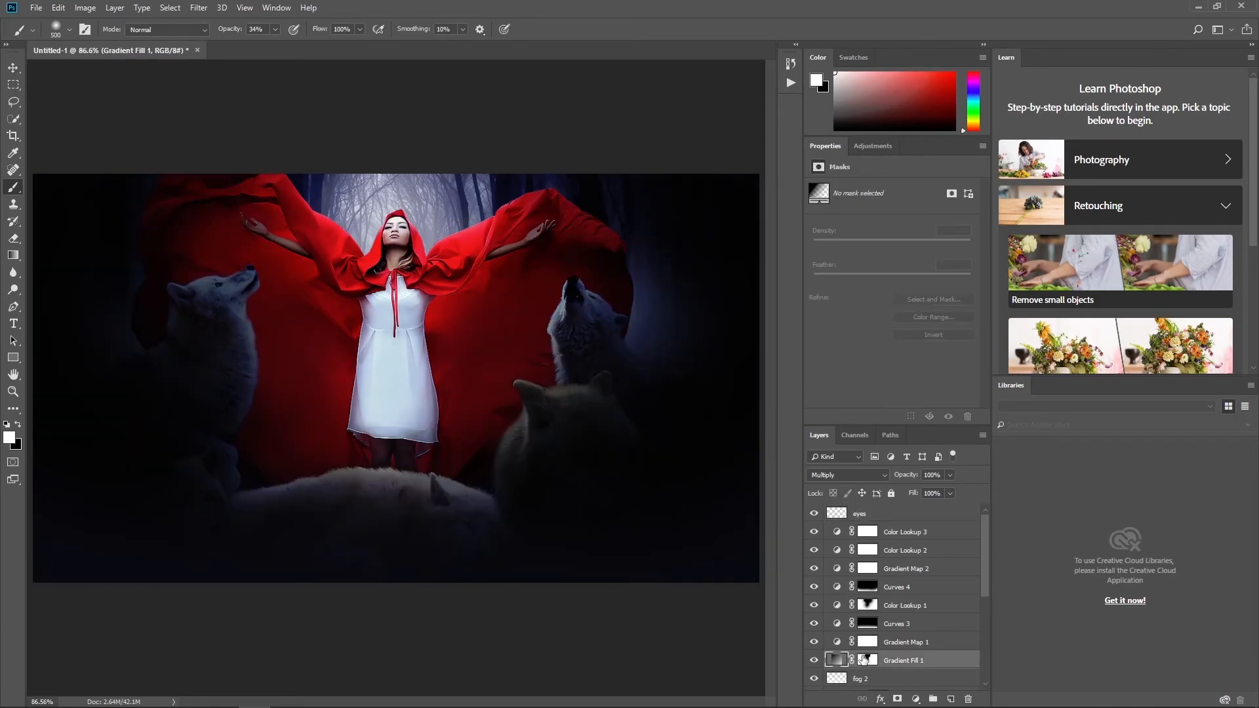
click(792, 268)
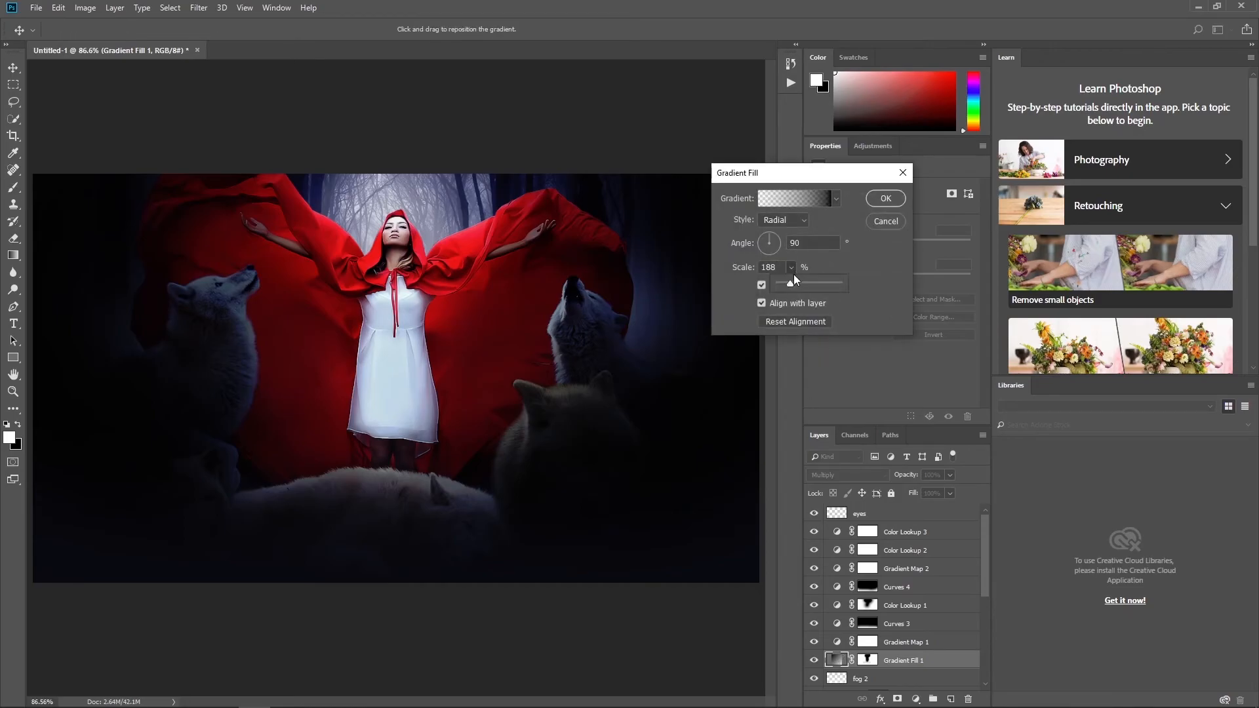
drag(795, 284, 808, 287)
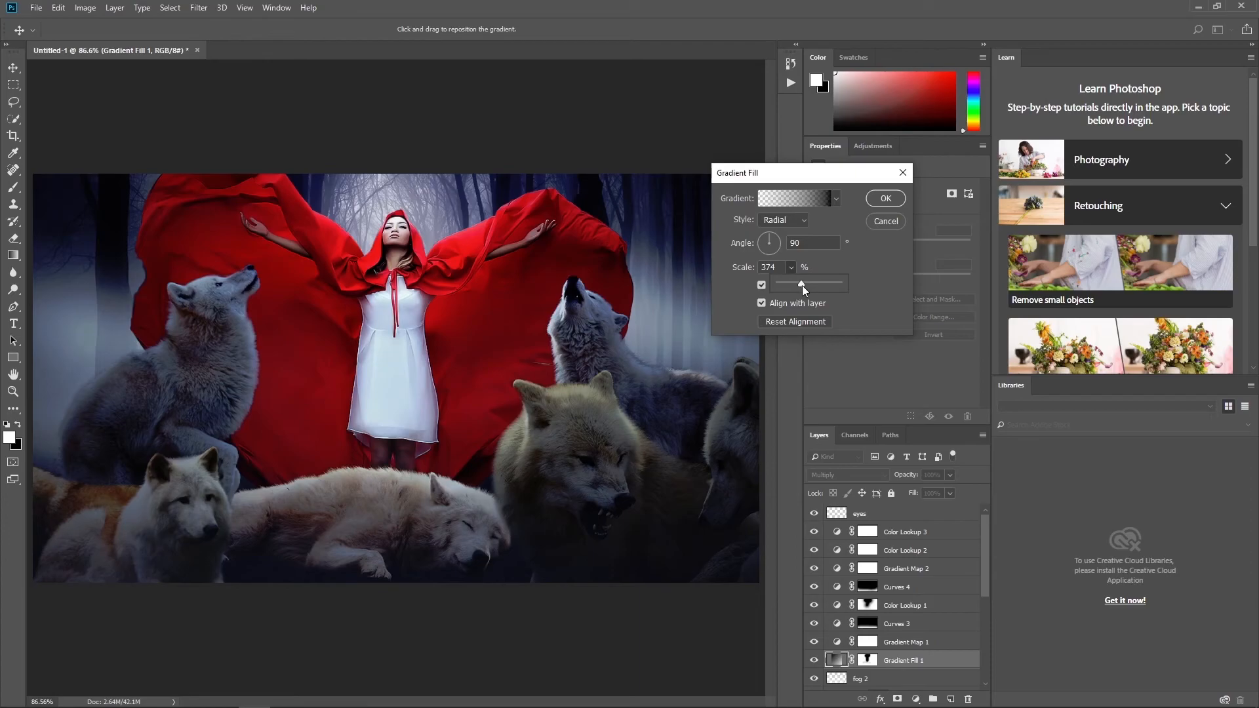
drag(801, 284, 797, 285)
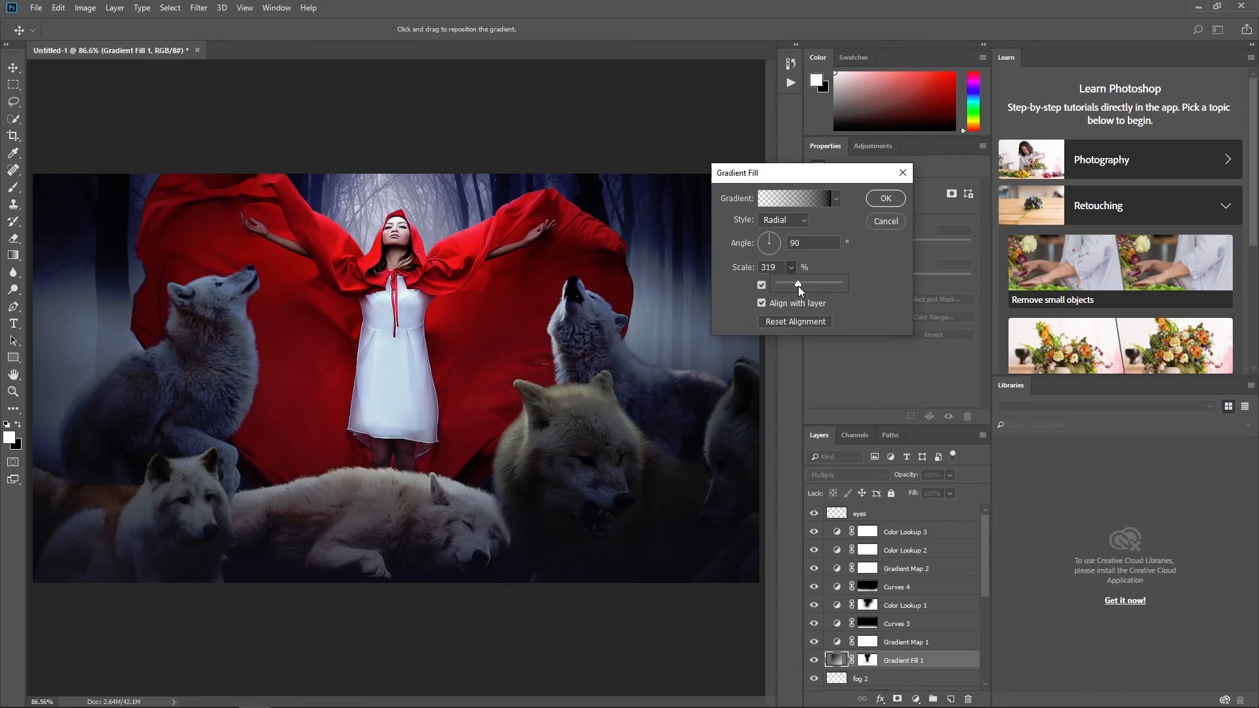
click(872, 199)
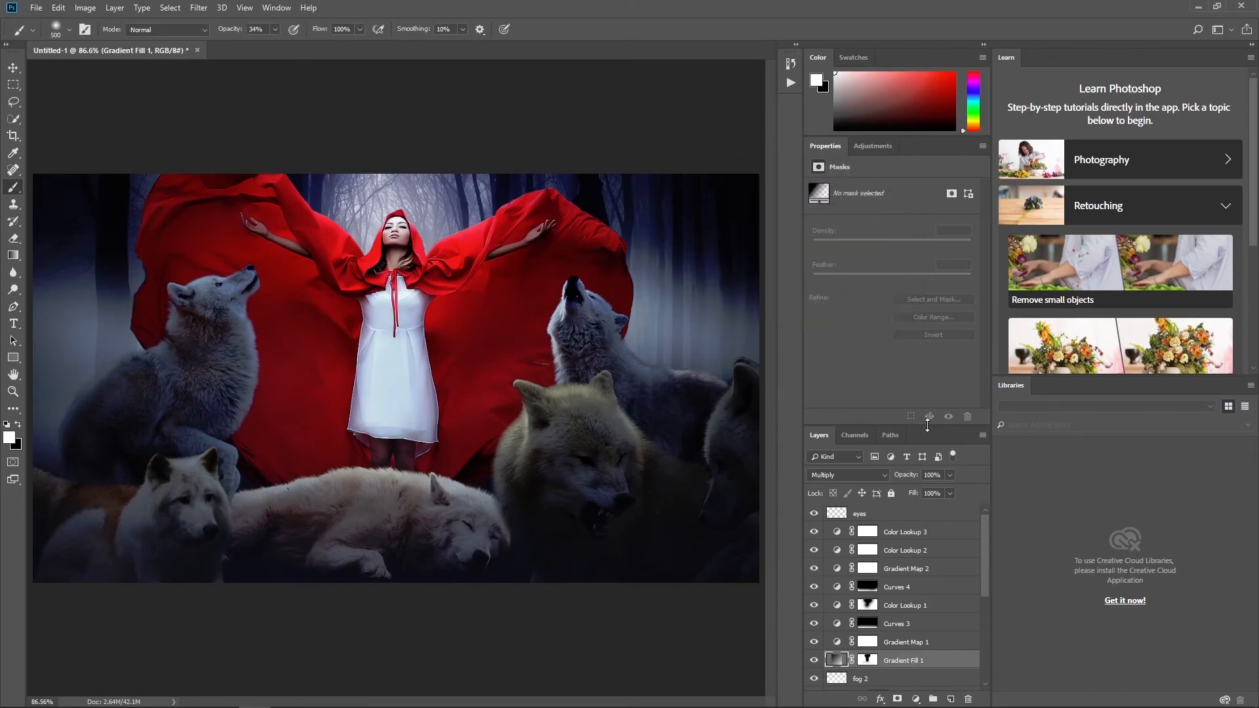
Select the eyes layer and set the Brush tool's foreground colour to dark red 700f1c.
click(839, 513)
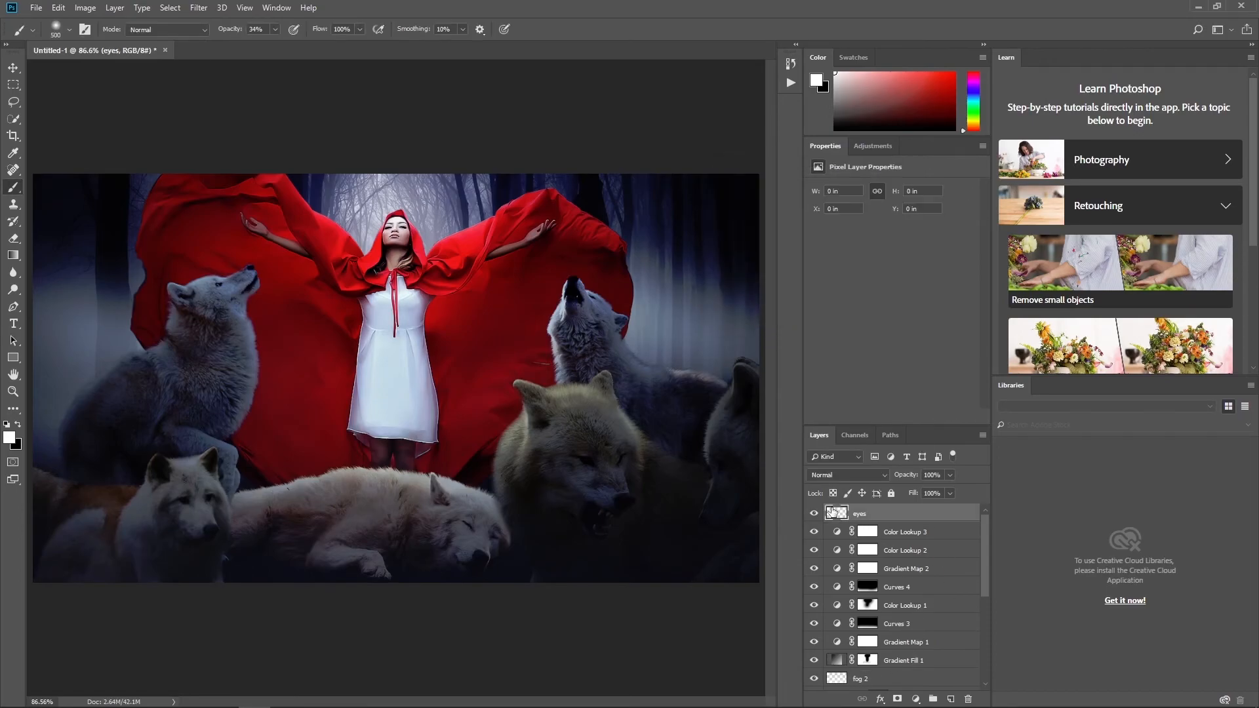
click(6, 438)
text(700f1c)
click(981, 223)
key(b)
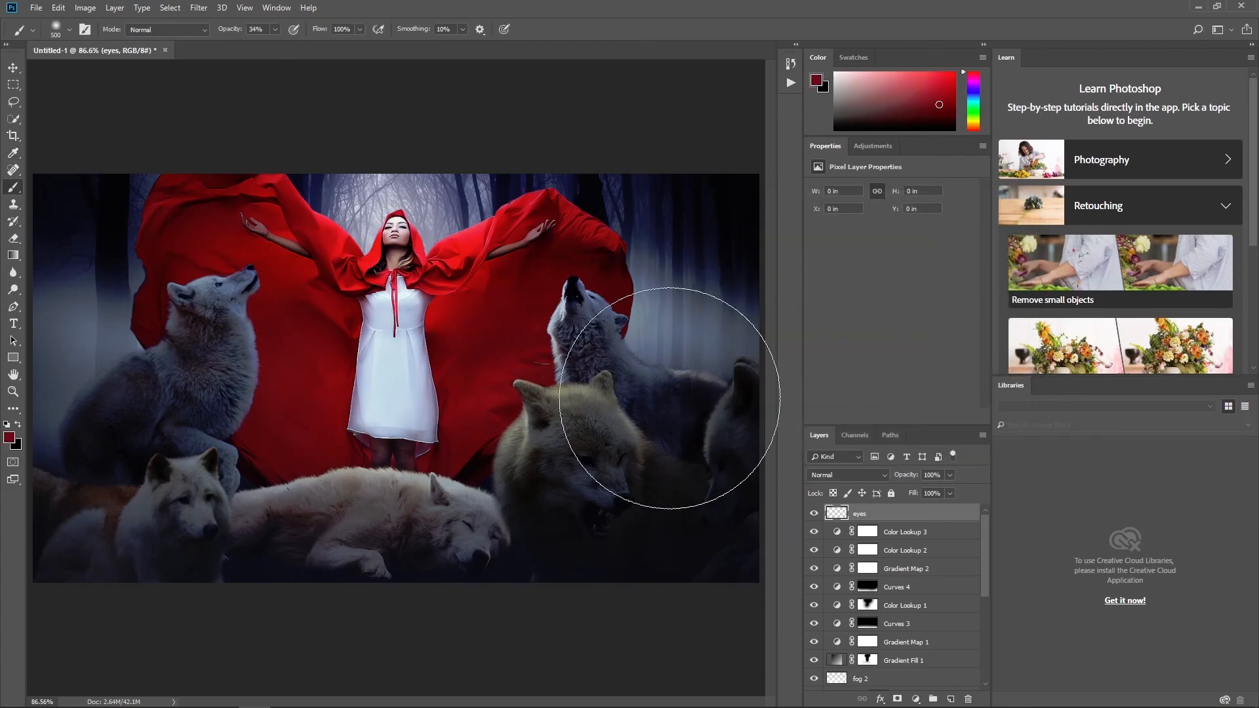
Shrink the brush to eye size, set its opacity to 100% and paint the growling wolf's first eye red.
key(bracketleft)
key(bracketleft)
key(bracketleft)
key(bracketleft)
key(bracketleft)
key(bracketleft)
key(bracketleft)
key(bracketleft)
key(bracketleft)
key(bracketleft)
key(bracketleft)
key(bracketleft)
key(bracketleft)
key(bracketleft)
key(bracketleft)
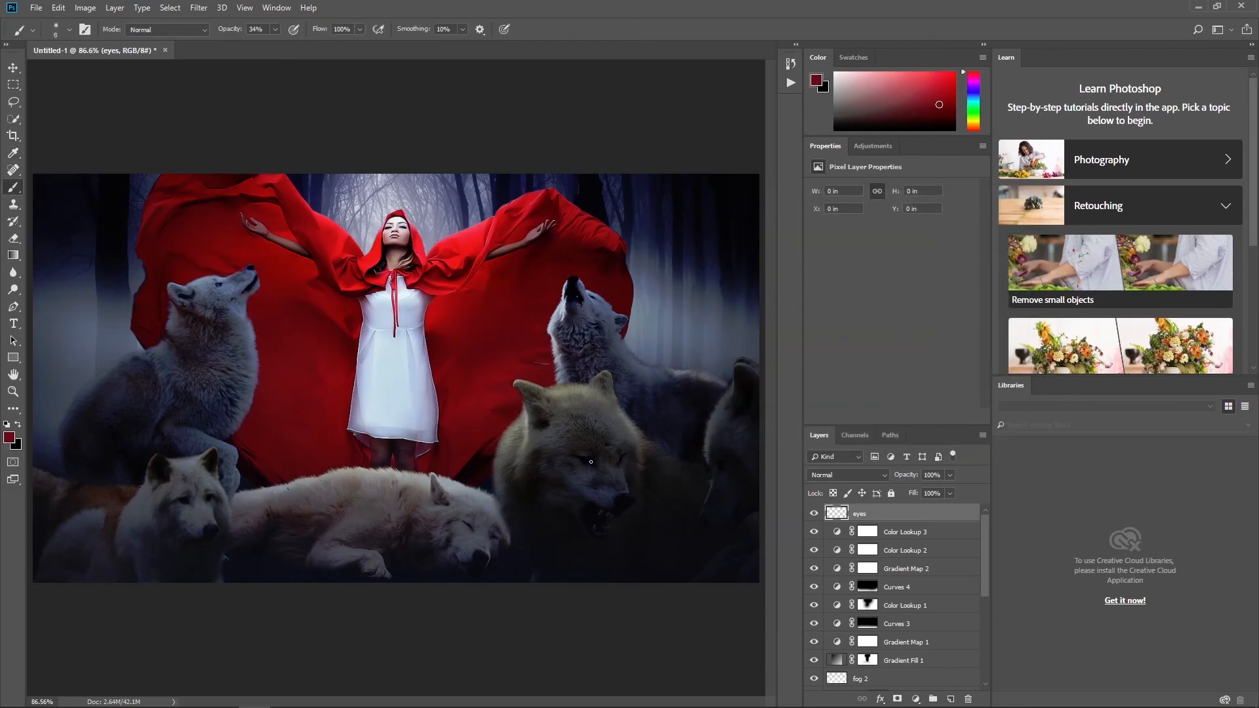
click(587, 460)
key(0)
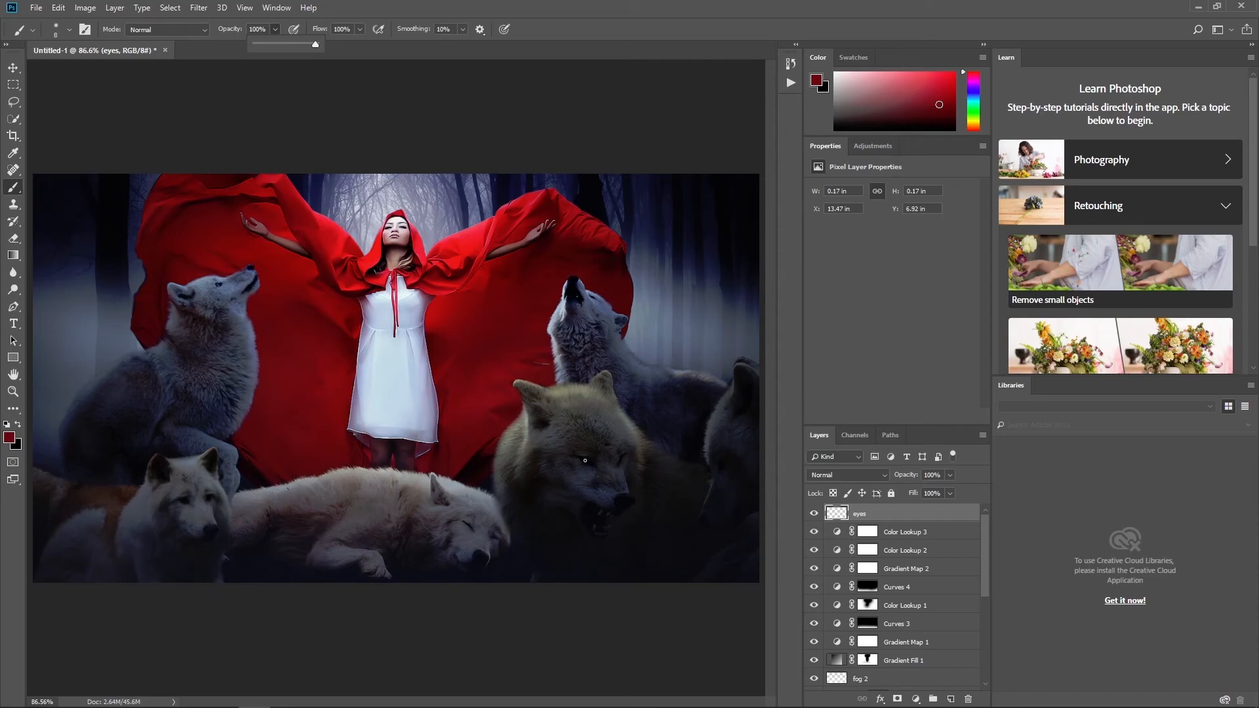
click(587, 460)
key(bracketright)
key(bracketright)
key(bracketright)
key(bracketleft)
key(bracketright)
click(586, 460)
key(bracketleft)
key(bracketleft)
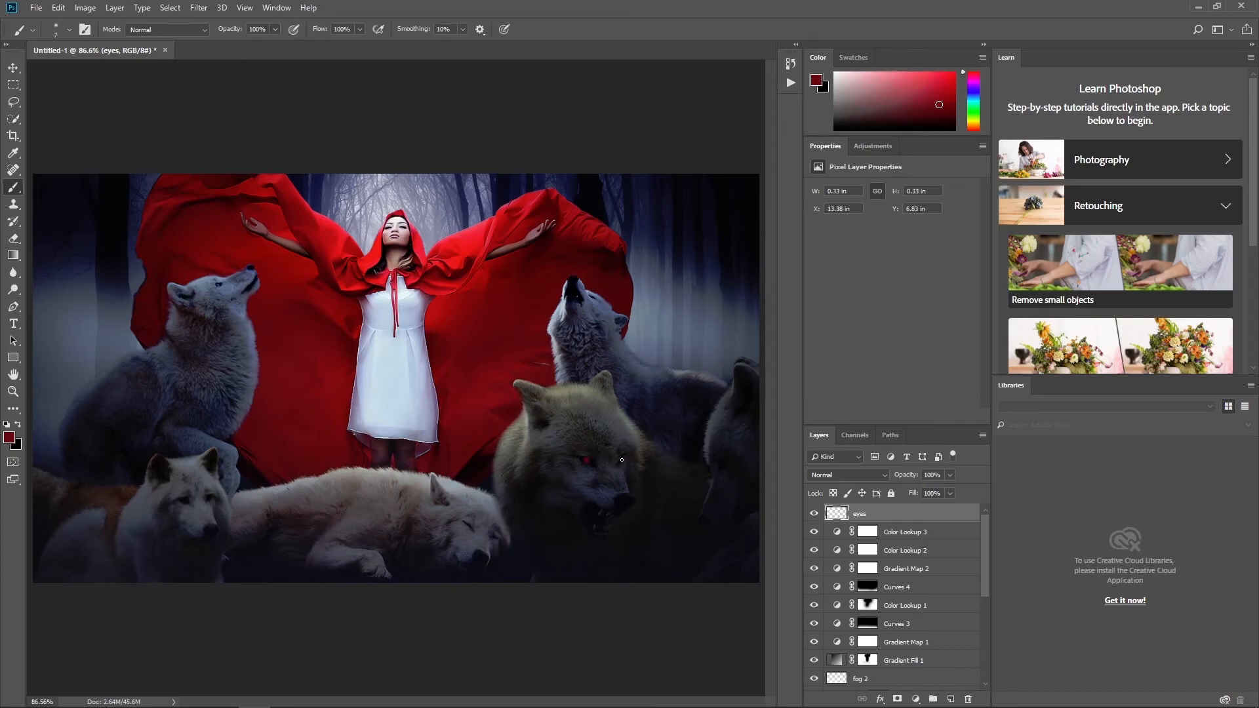
Paint the growling wolf's other eye and the other wolves' open eyes red with the small brush.
click(621, 460)
key(ctrl+z)
click(620, 460)
click(185, 500)
key(bracketleft)
Set the eyes layer's blend mode to Screen and enlarge the brush to intensify the growling wolf's red eye.
click(827, 474)
click(817, 257)
key(bracketright)
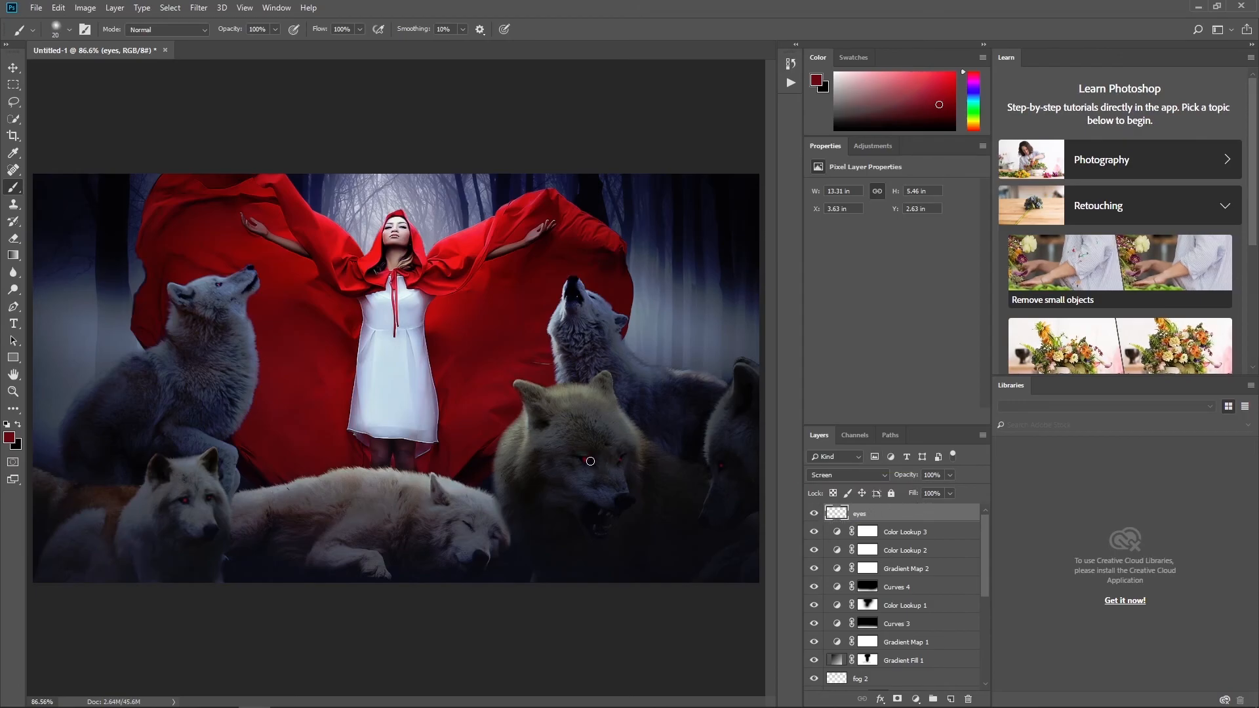
key(bracketright)
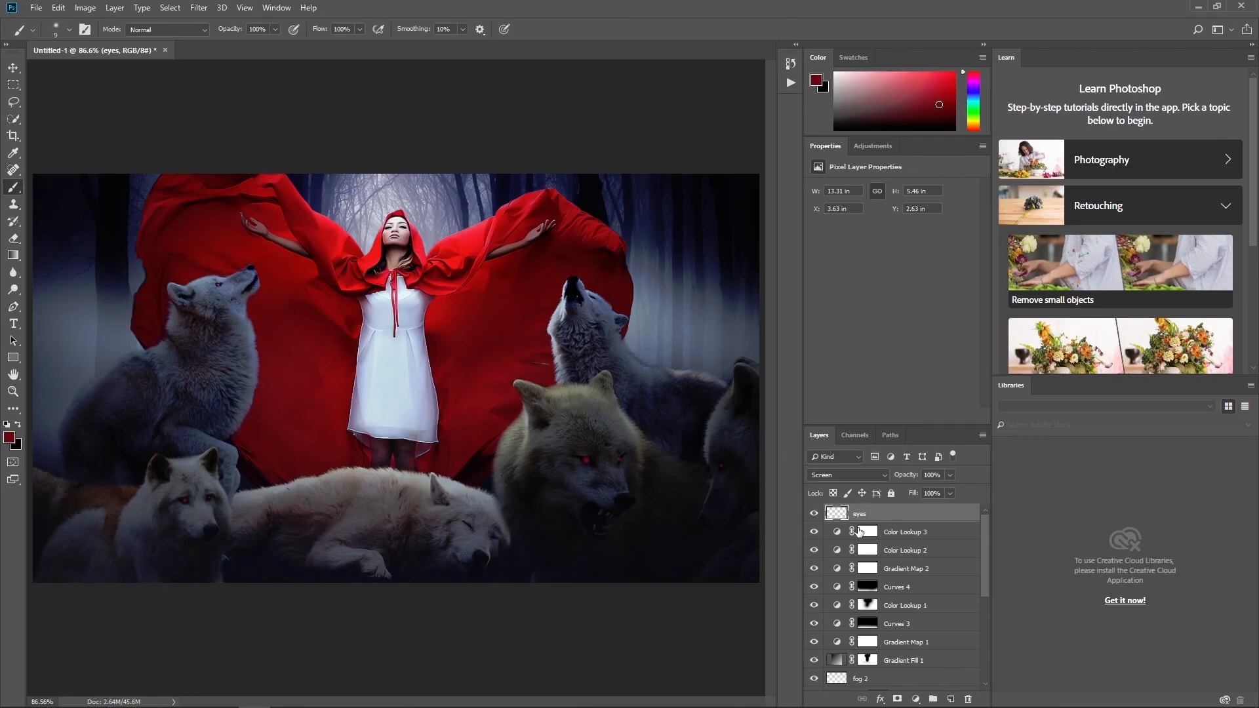
Stamp the visible layers into a smart object on top and apply Camera Raw with Exposure -0.05, Highlights +5, Clarity +6 and Vibrance +11.
right_click(877, 519)
click(946, 335)
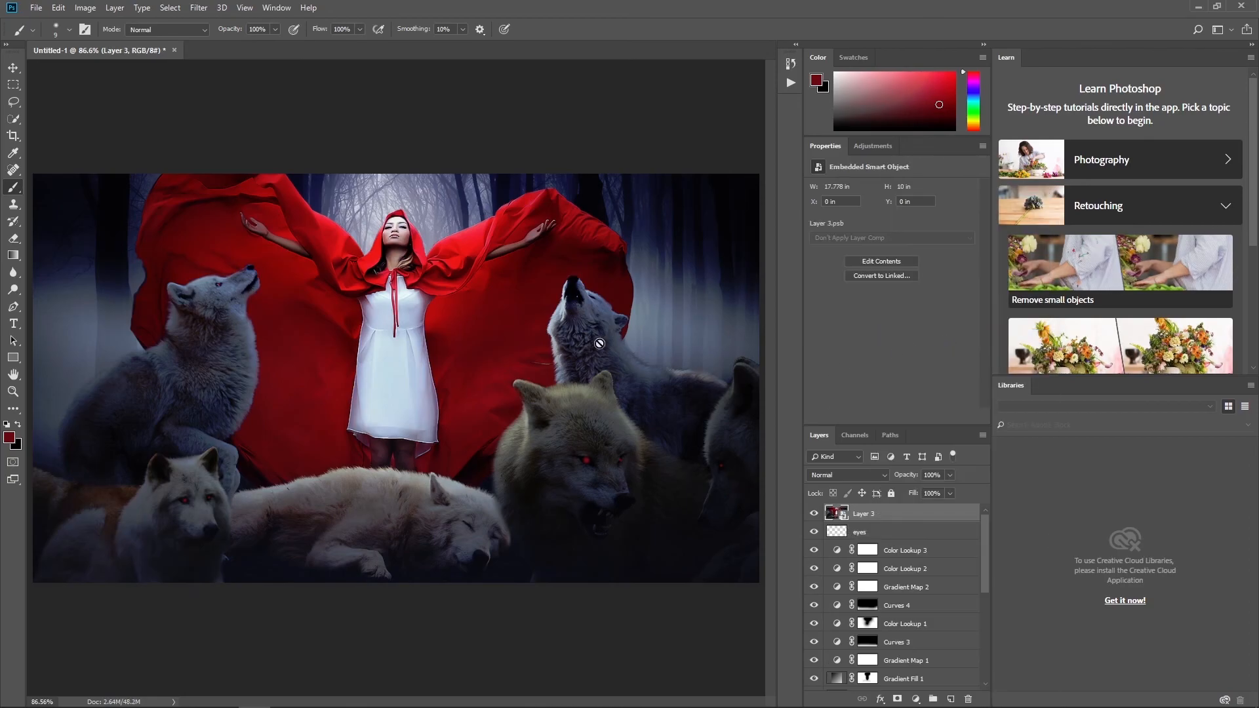
click(199, 8)
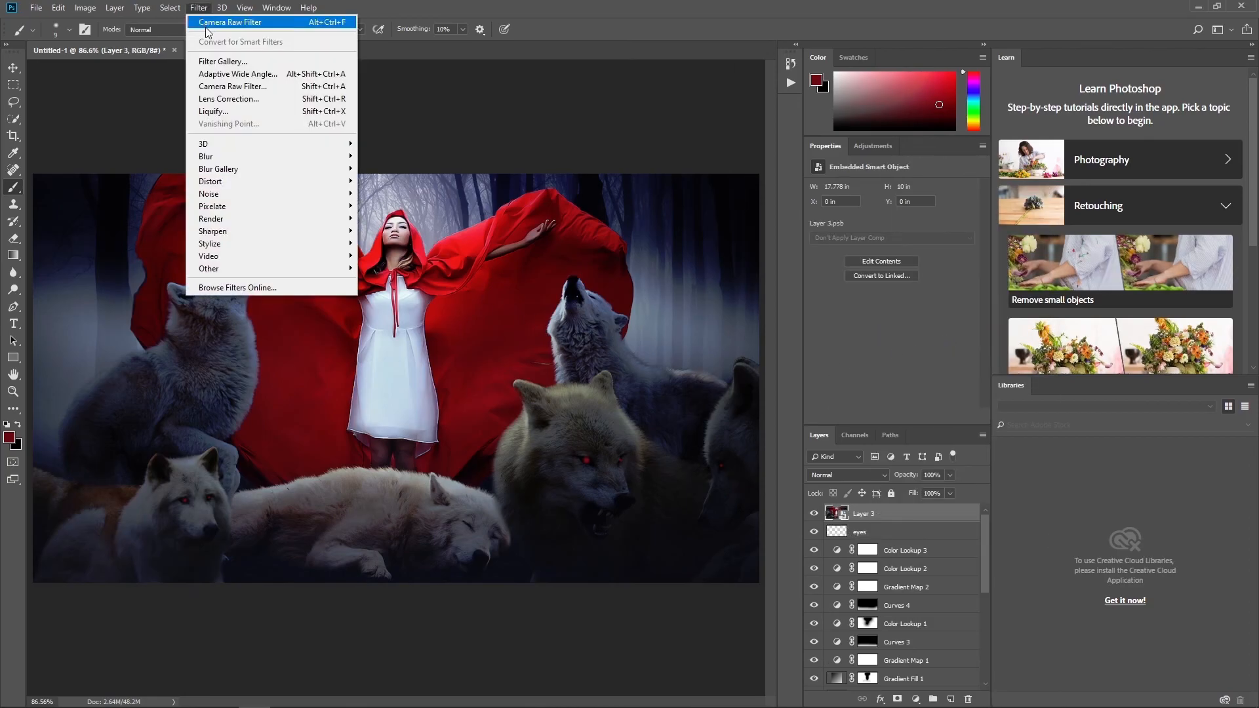
click(248, 88)
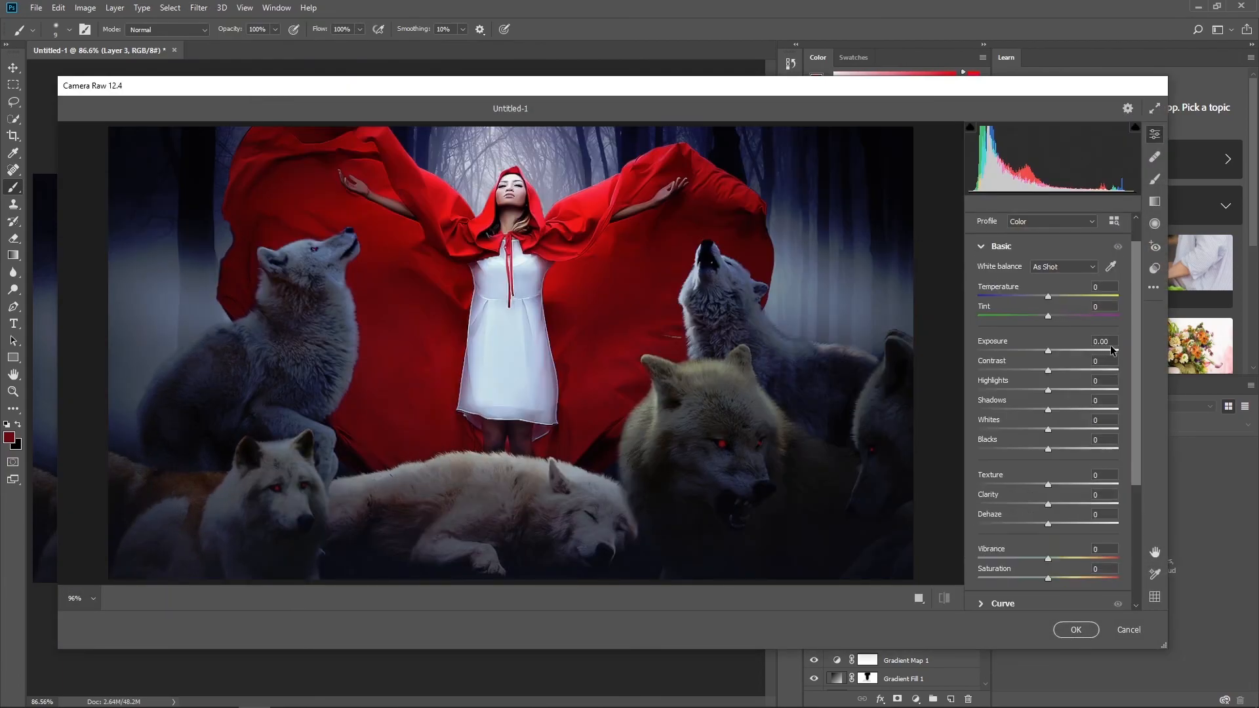
click(1045, 351)
drag(1048, 390, 1055, 390)
click(1048, 505)
drag(1048, 508, 1054, 499)
scroll(1054, 502, down, 2)
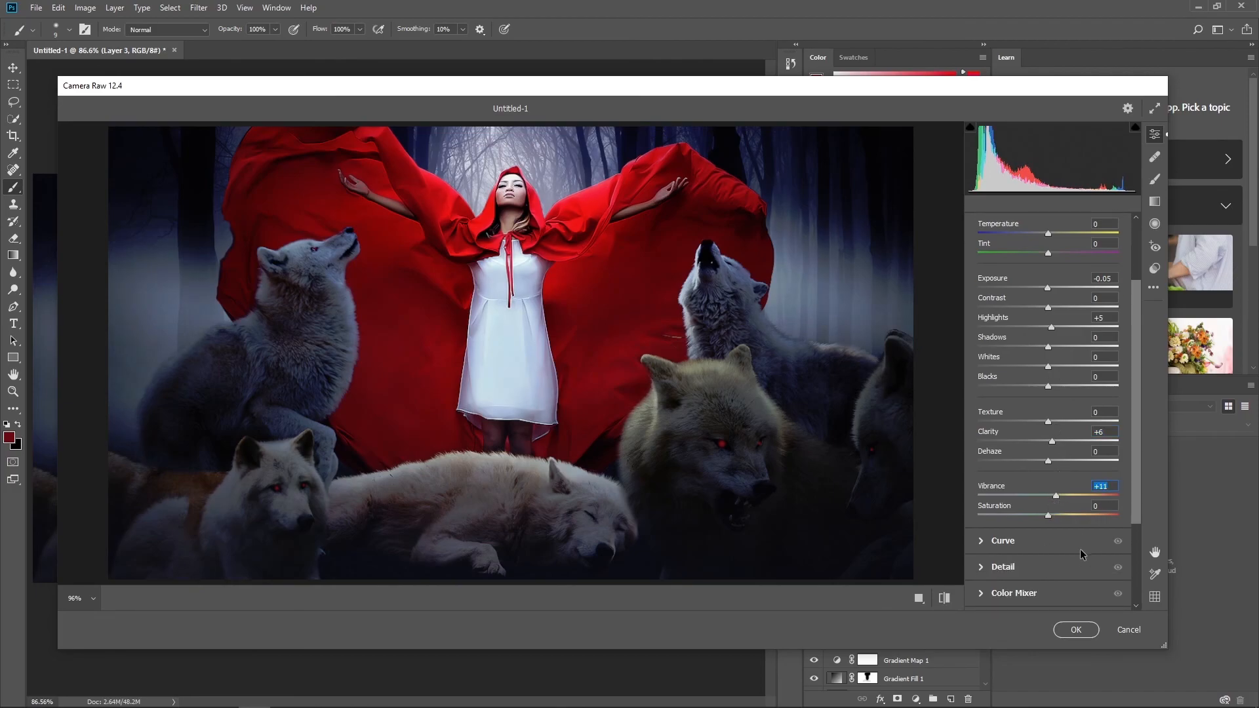
click(1074, 631)
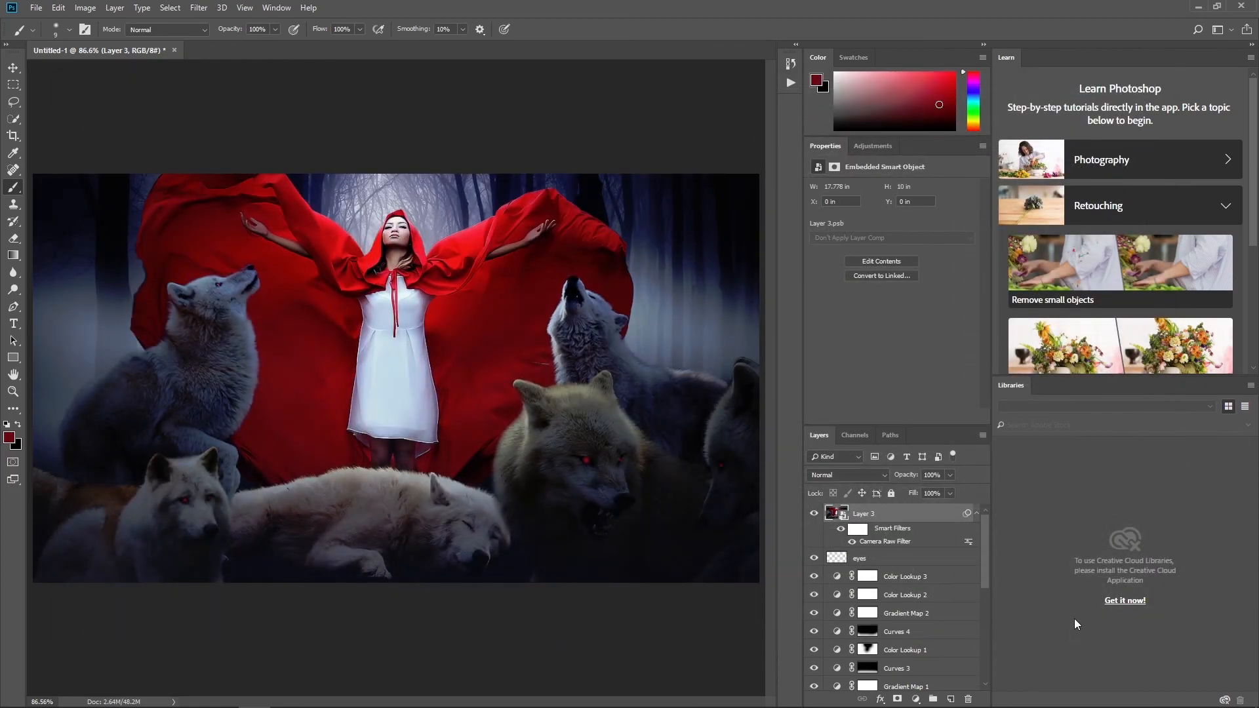